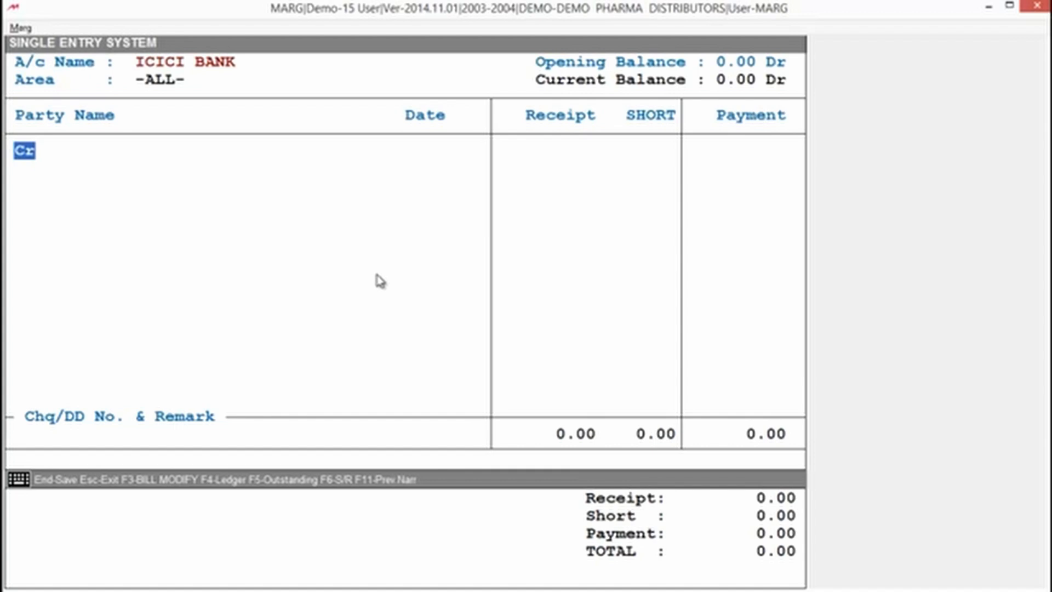
Choose AHUJA MEDICINE CENTRE from the ledgers as the credit party of the first ICICI BANK entry
key("Return")
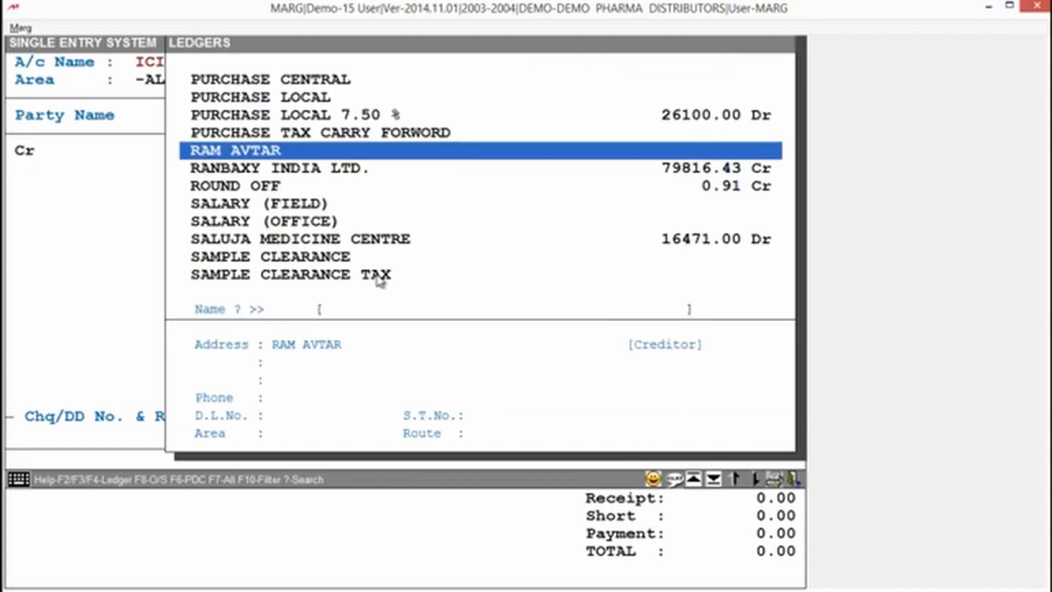
key("Up")
key("Up")
key("Up")
key("Up")
key("Up")
key("Up")
key("Up")
key("Up")
key("Up")
key("Up")
key("Up")
key("Up")
key("Up")
key("Up")
key("Up")
key("Up")
key("Up")
key("Up")
key("Up")
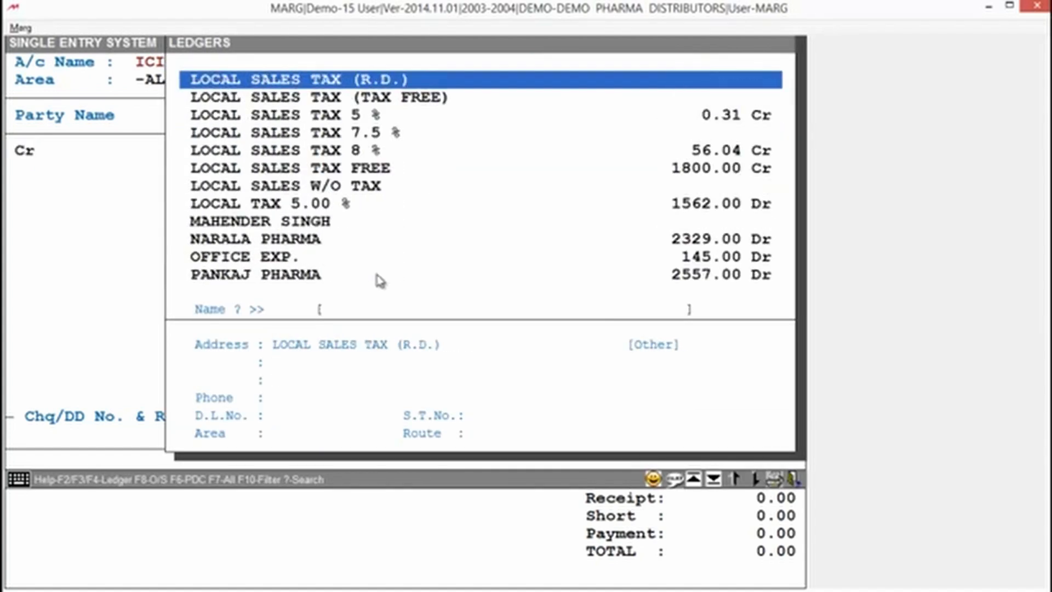
key("Up")
key("Up")
key("Up")
key("Up")
key("Up")
key("Up")
key("Up")
key("Up")
key("Up")
key("Up")
key("Up")
key("Up")
key("Up")
key("Up")
key("Up")
key("Up")
key("Up")
key("Up")
key("Up")
key("Up")
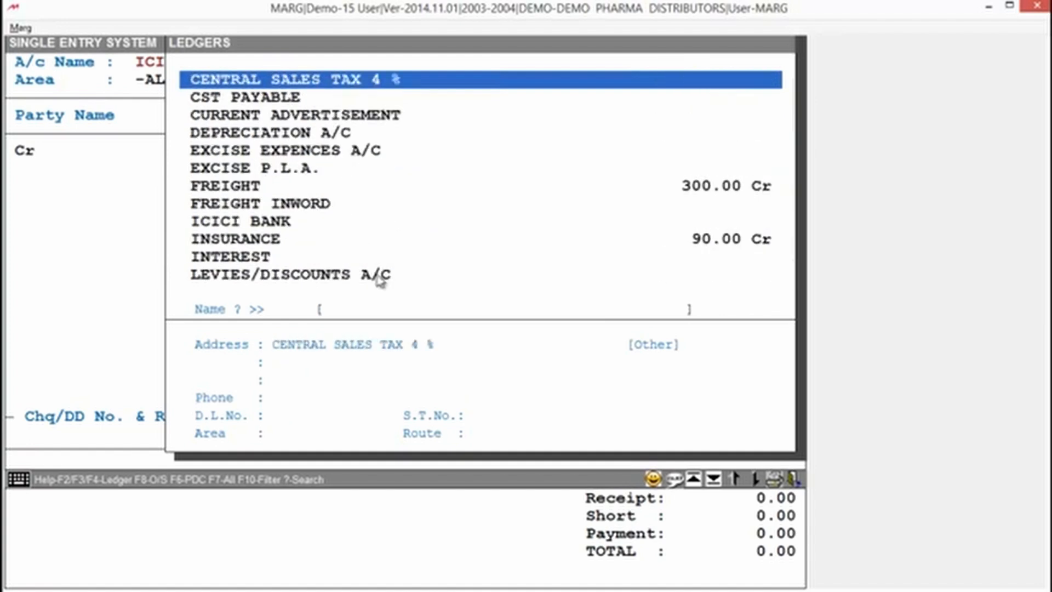
key("Up")
key("Up")
key("Up")
key("Up")
key("Up")
key("Up")
key("Up")
key("Up")
key("Up")
type("AHU")
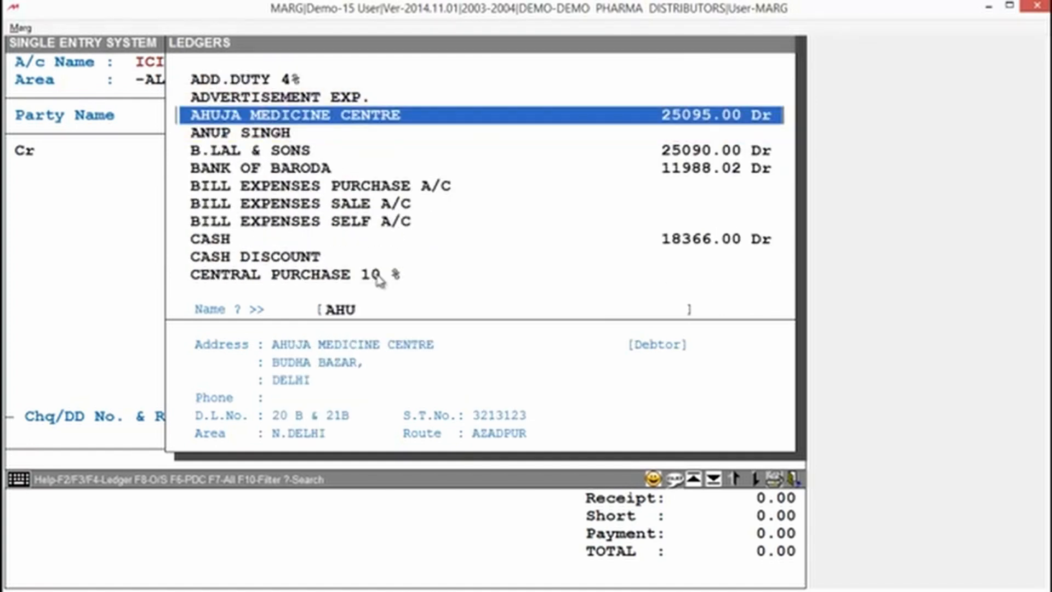
key("Return")
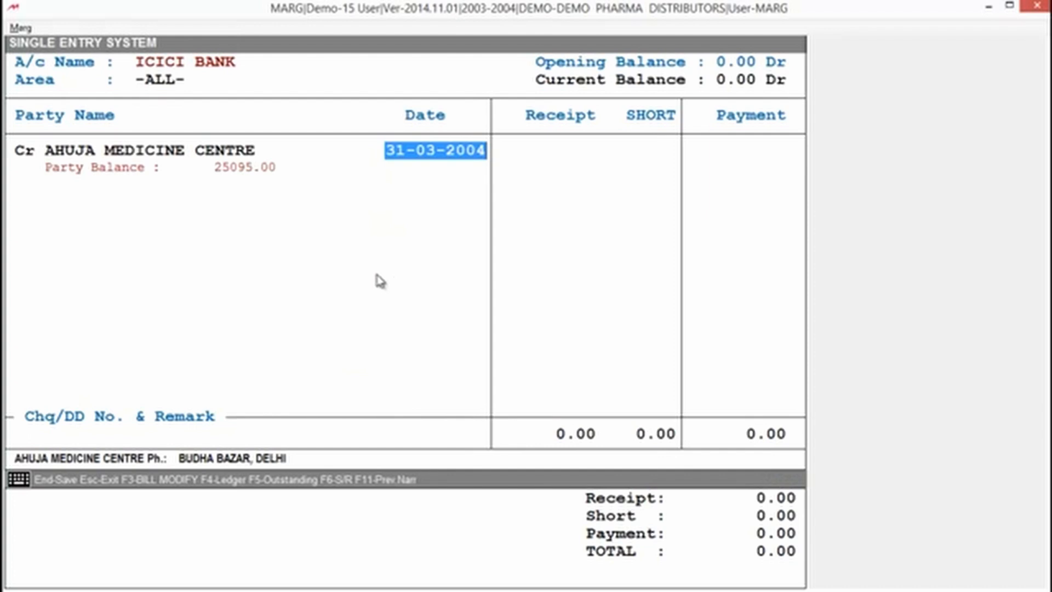
Date the AHUJA MEDICINE CENTRE entry 29-03-2004 and enter a receipt of 20000 with no short amount
type("29")
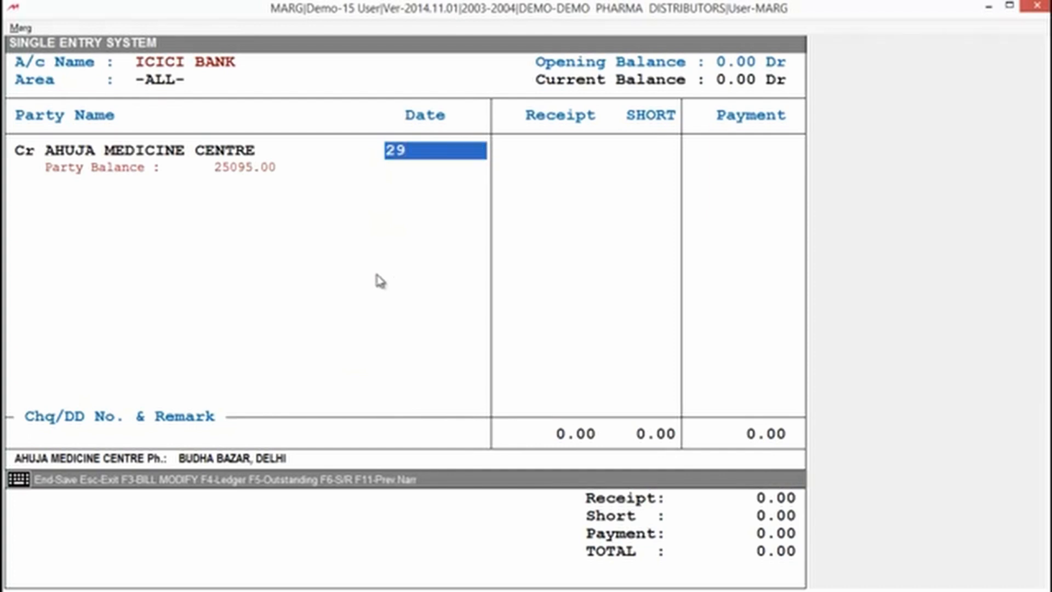
type("03")
key("Return")
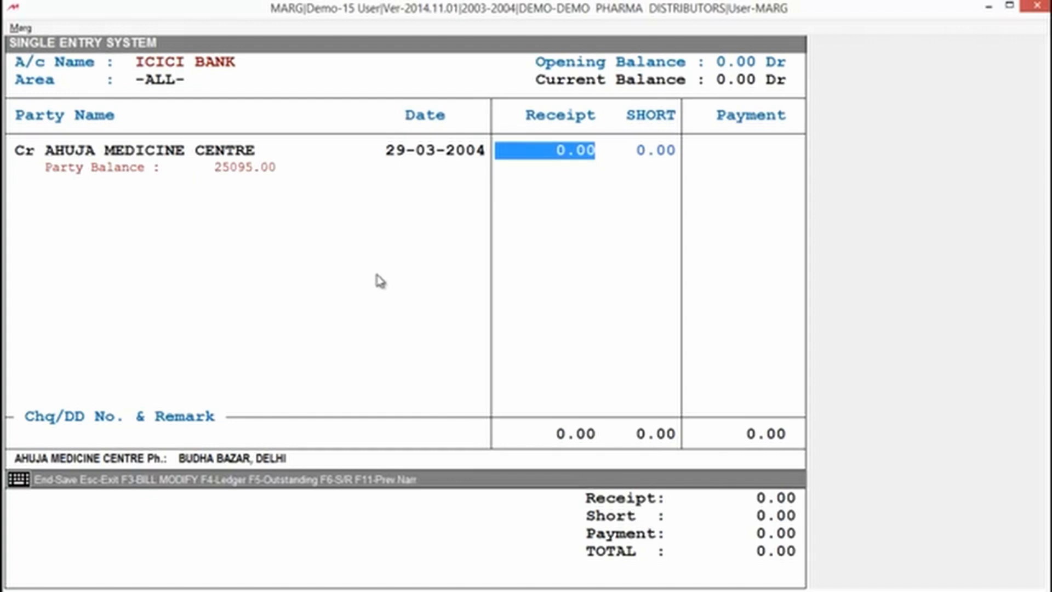
type("2000")
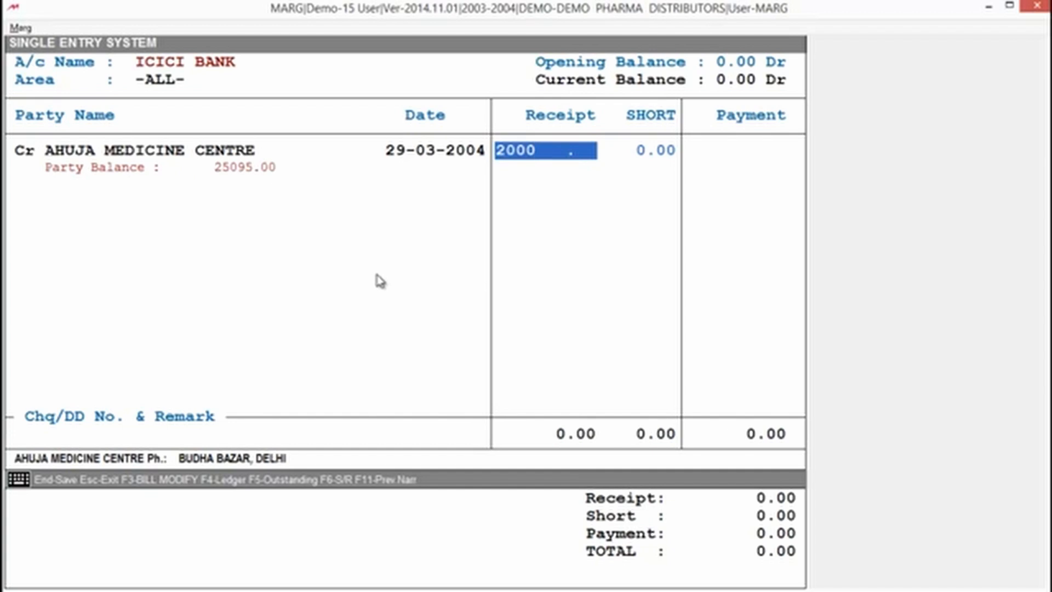
type("0")
key("Return")
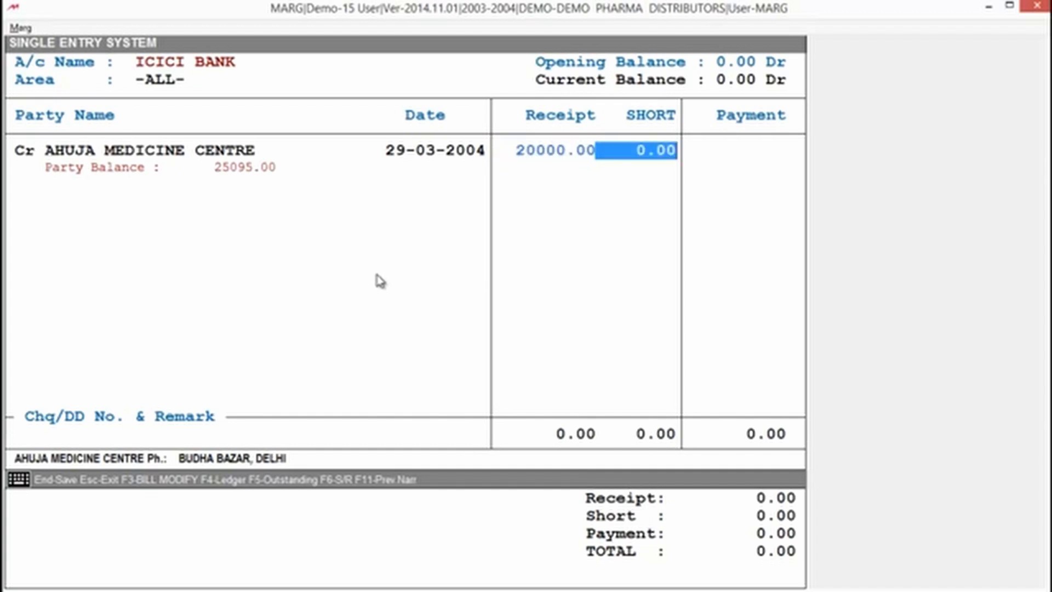
key("Return")
Adjust the AHUJA MEDICINE CENTRE receipt against the party's pending invoices, starting with invoice 0012
key("Return")
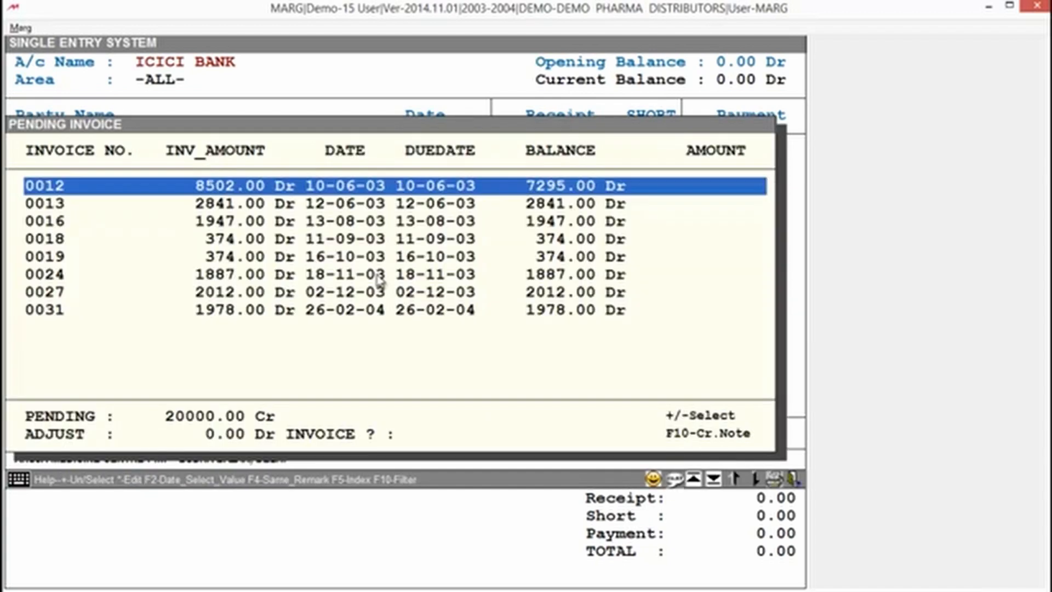
key("Return")
key("Return")
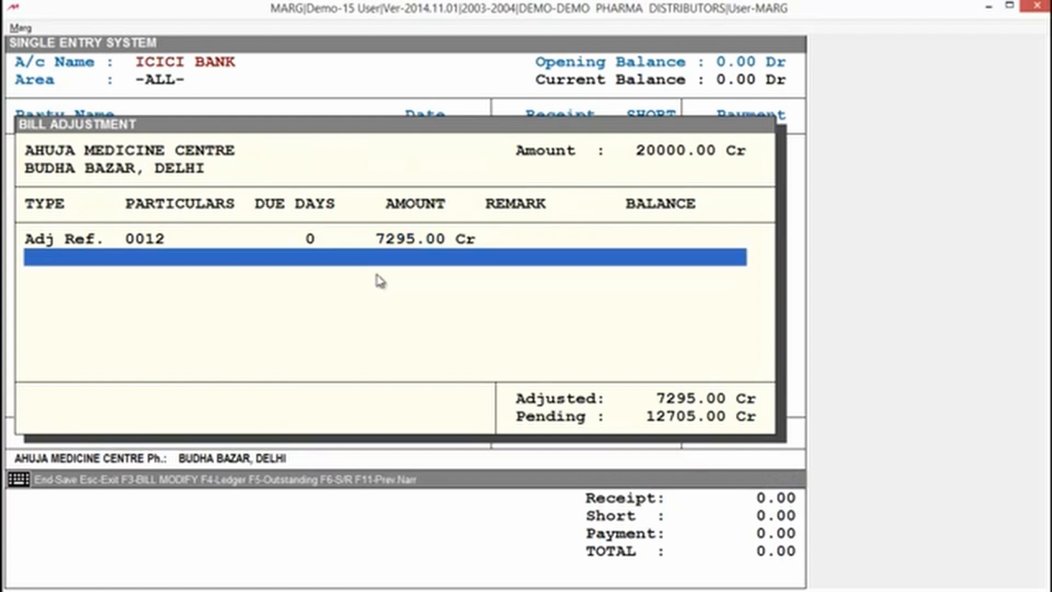
key("Return")
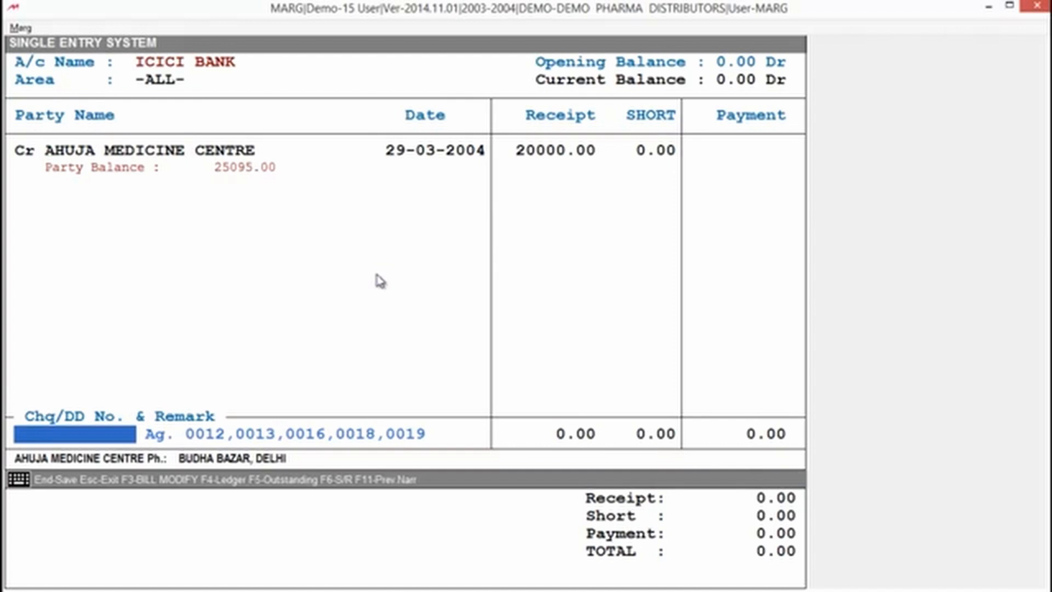
Enter cheque number 32224 for the AHUJA MEDICINE CENTRE receipt and accept the suggested remark
type("32224")
key("Return")
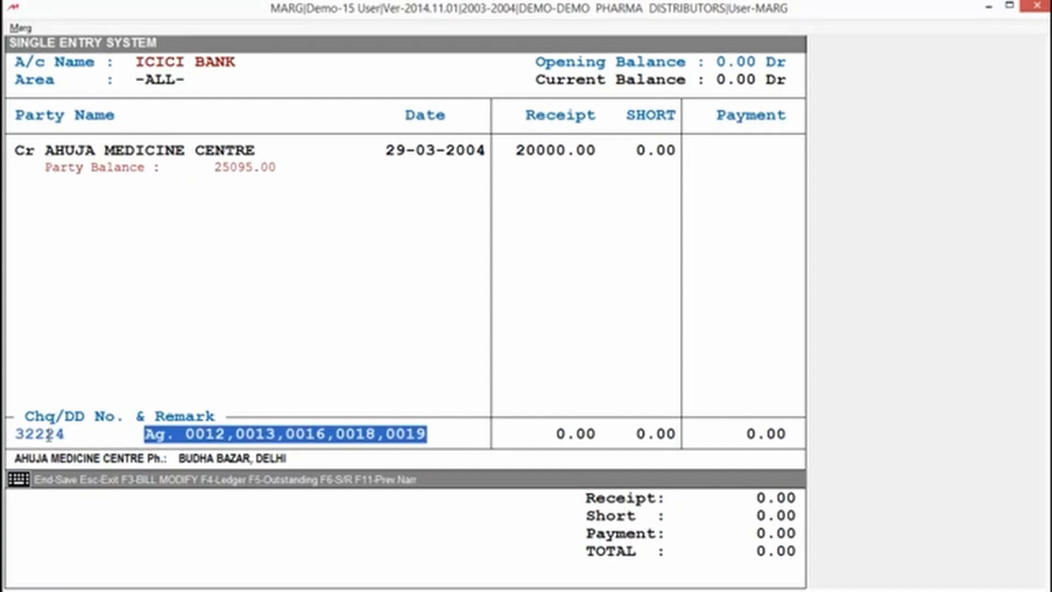
key("Return")
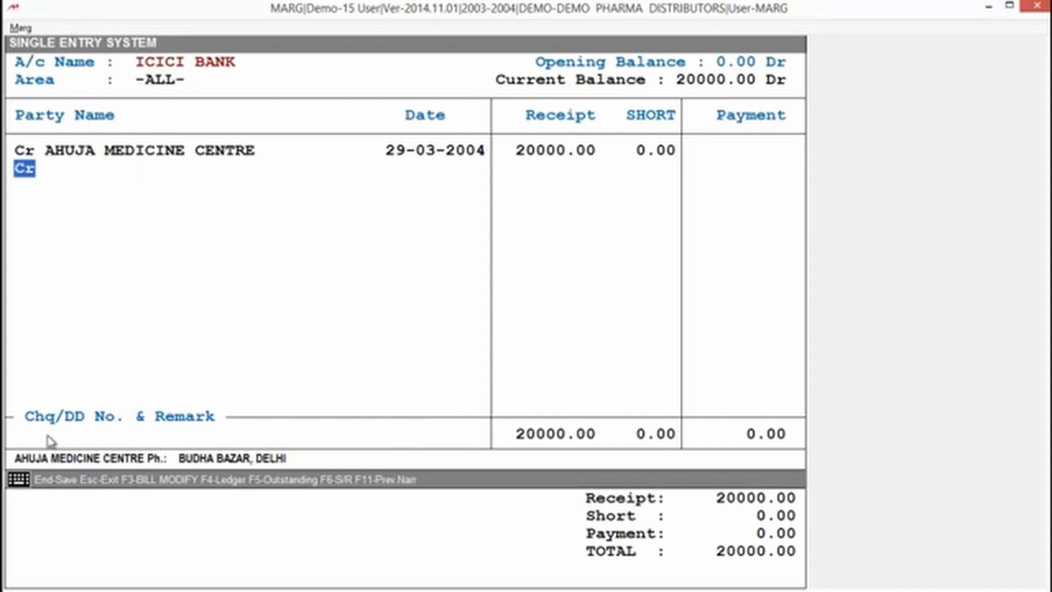
Add a credit entry for B.LAL & SONS dated 28-03-2004 with a receipt of 10000
key("Return")
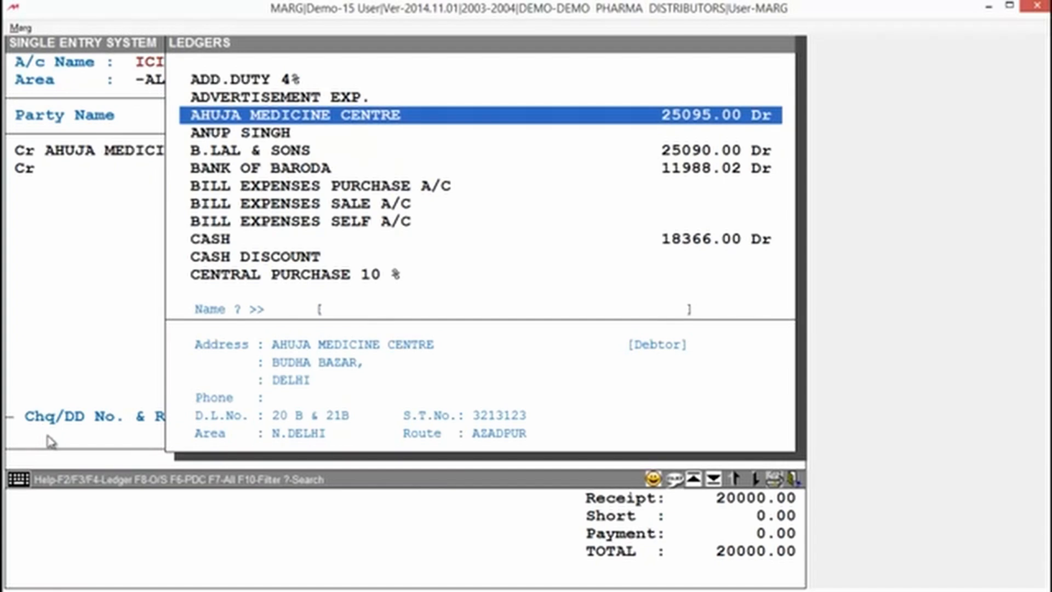
key("Down")
key("Down")
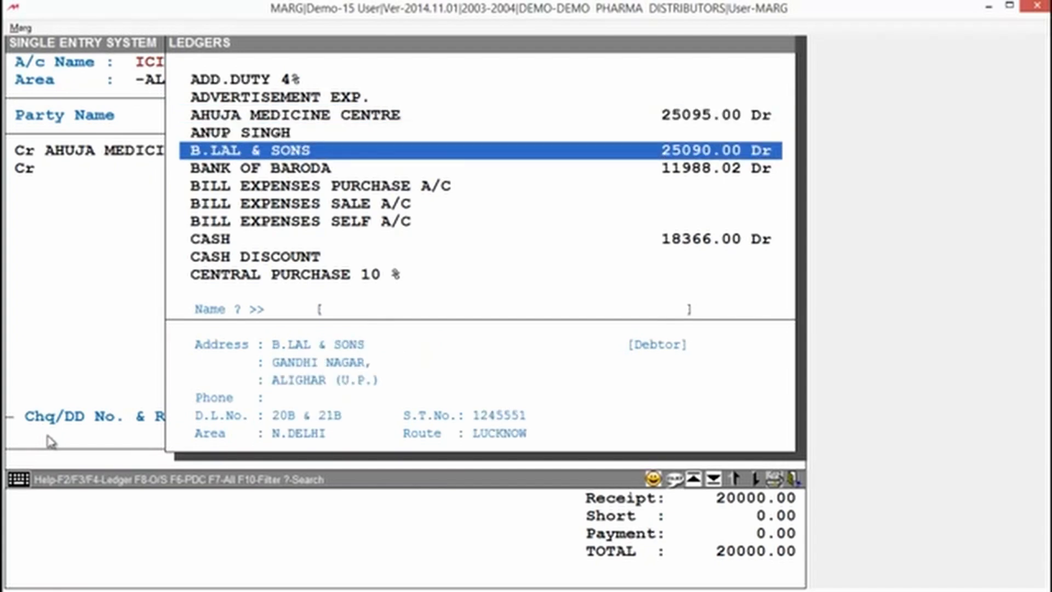
key("Return")
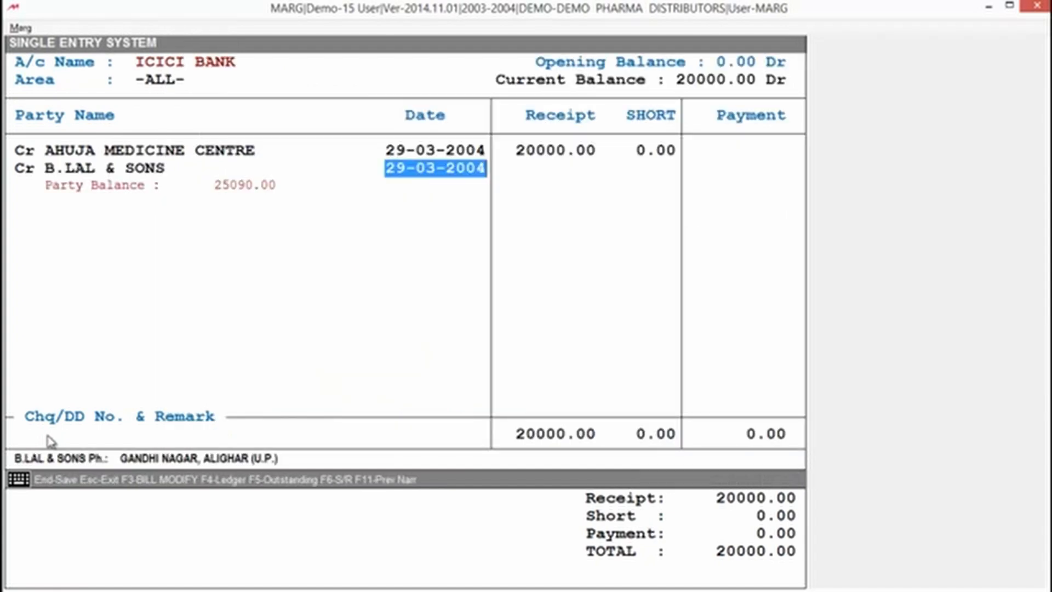
type("2803")
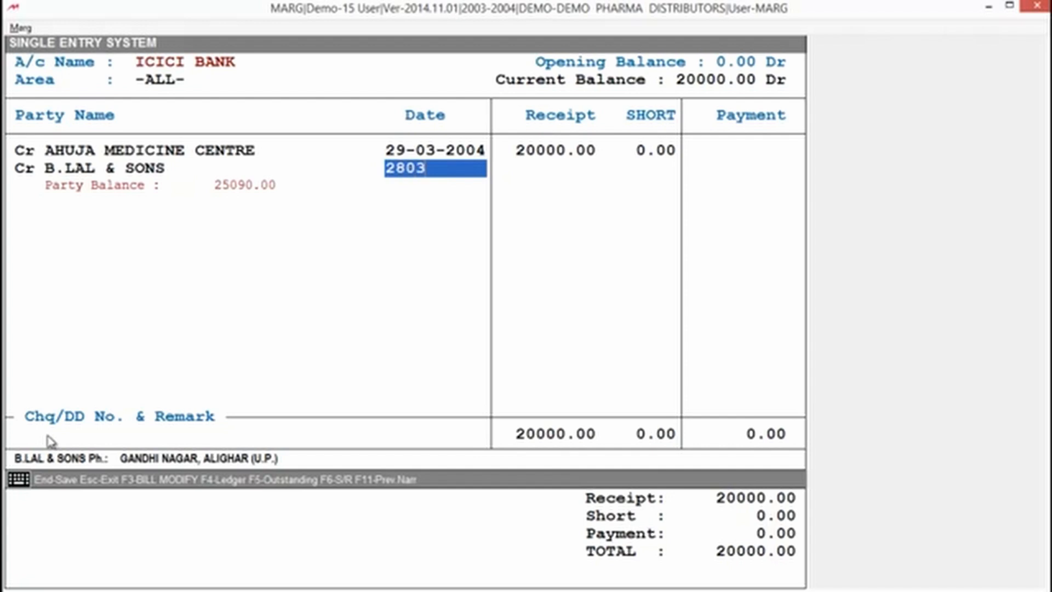
key("Return")
type("10000 .")
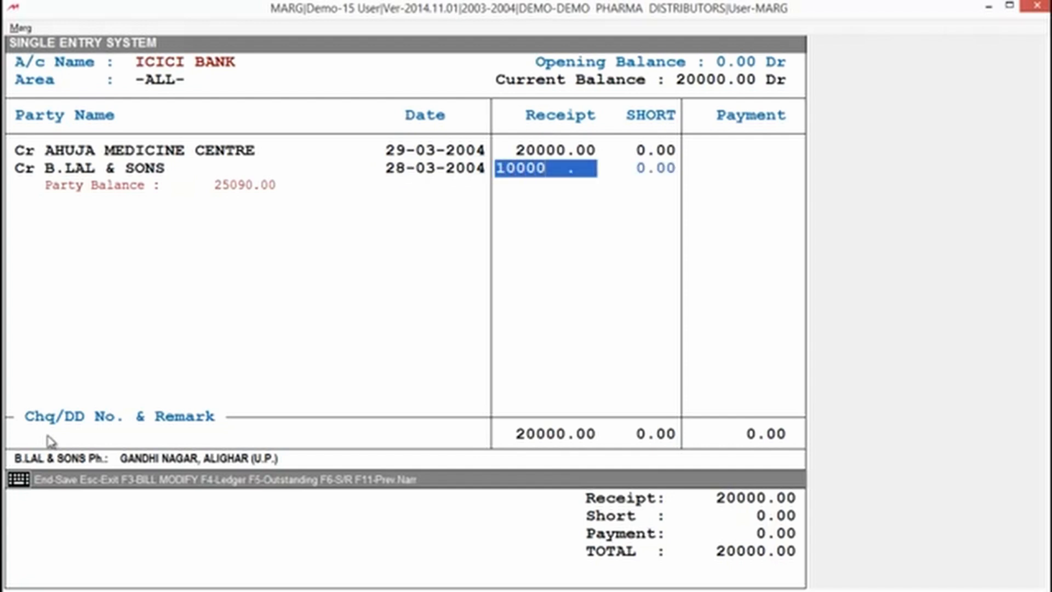
key("Return")
key("Return")
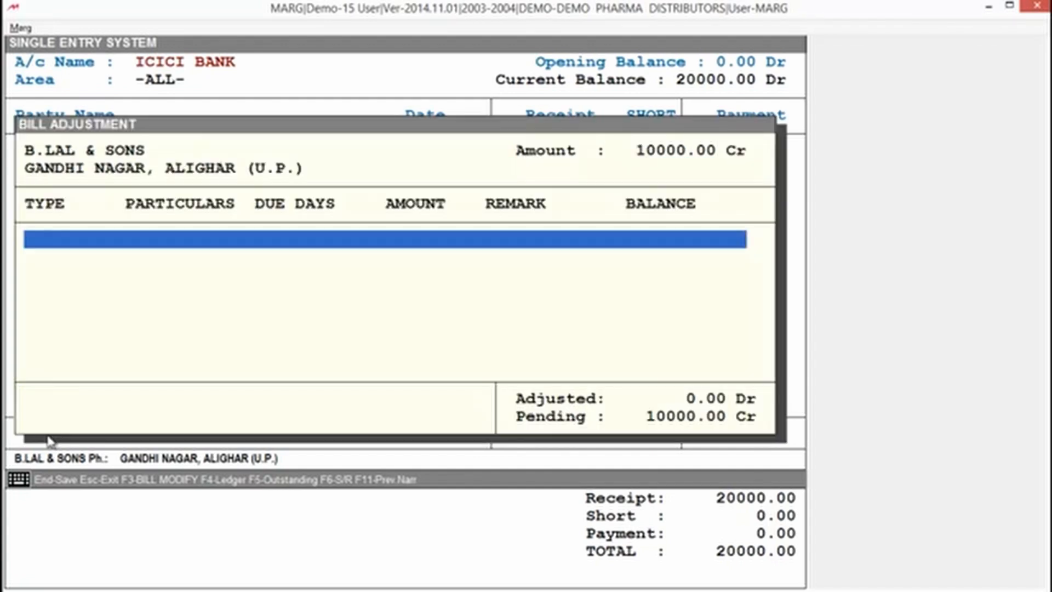
Adjust the B.LAL & SONS receipt against the party's pending bills, starting with bill 0017
key("Return")
key("Return")
key("Return")
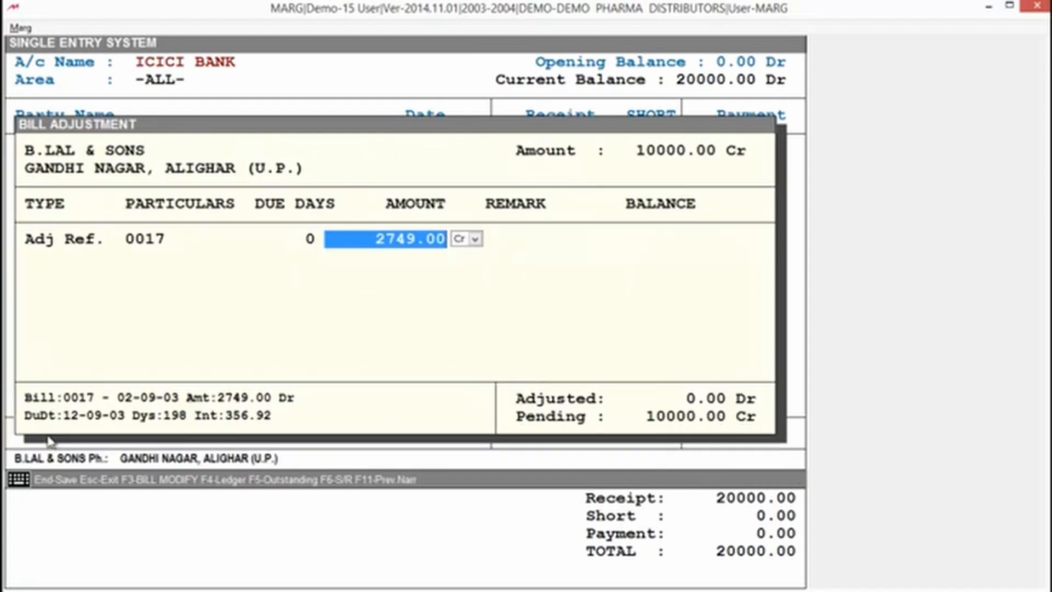
key("Return")
key("Return")
key("Return")
key("Return")
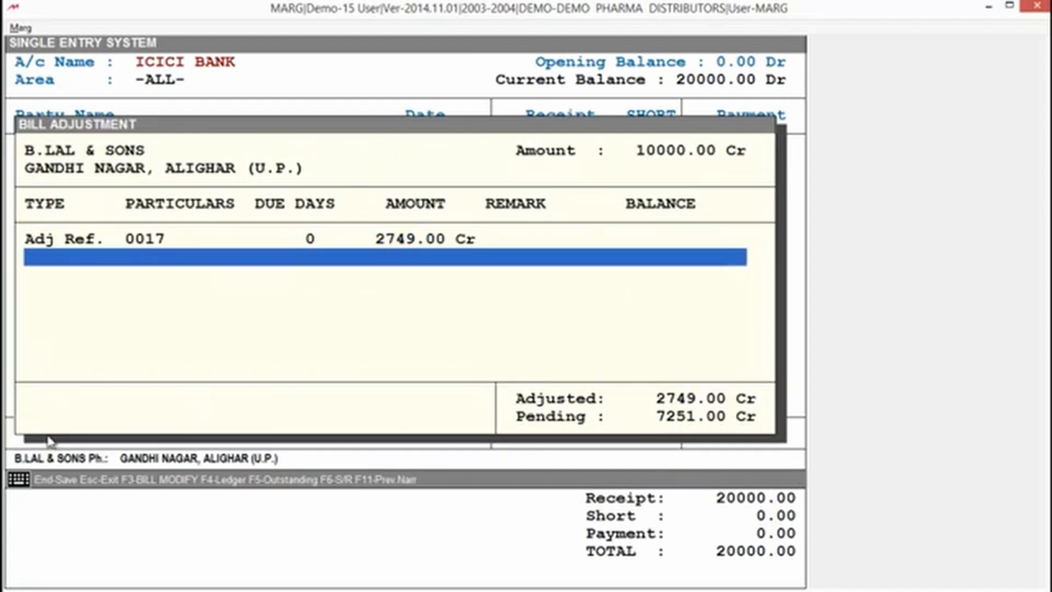
key("Escape")
Enter cheque number 876875 for the B.LAL & SONS receipt and accept the suggested remark
type("876875")
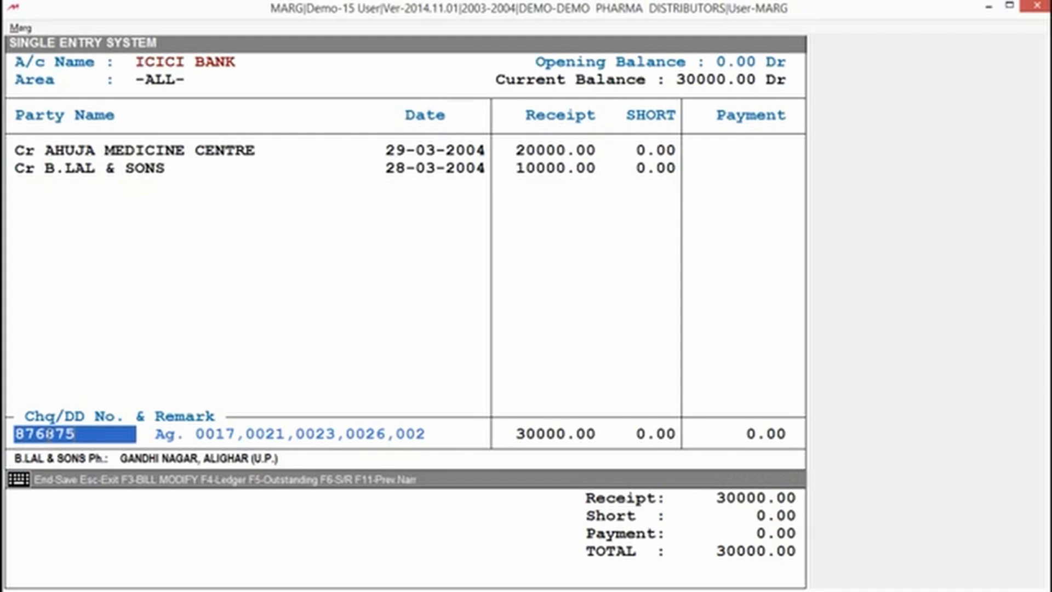
key("Return")
key("Return")
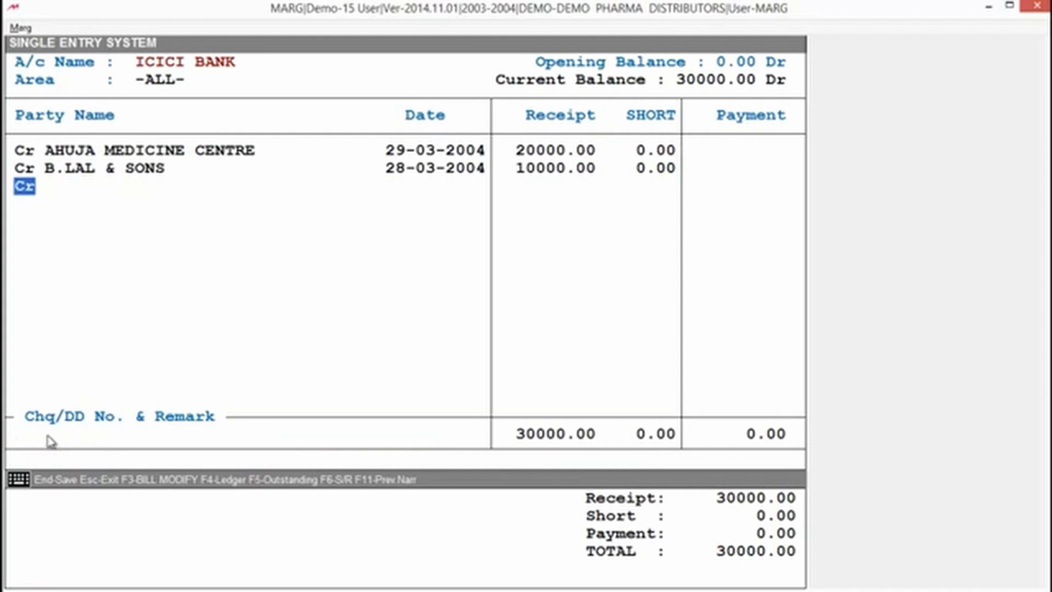
Start a debit entry in the third row with RANBAXY INDIA LTD. as the party
key("d")
key("Return")
type("R")
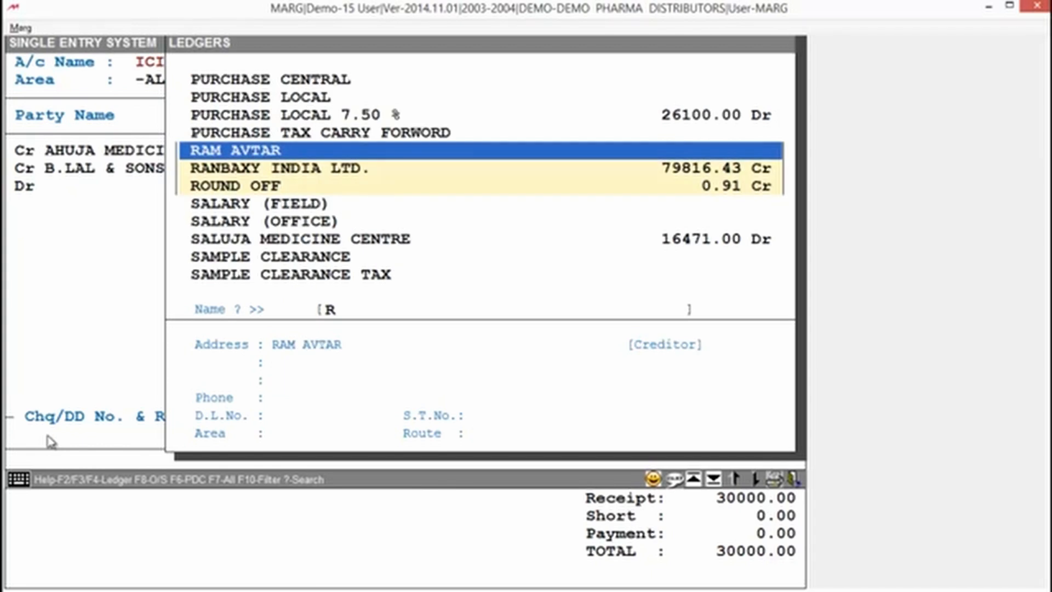
key("Down")
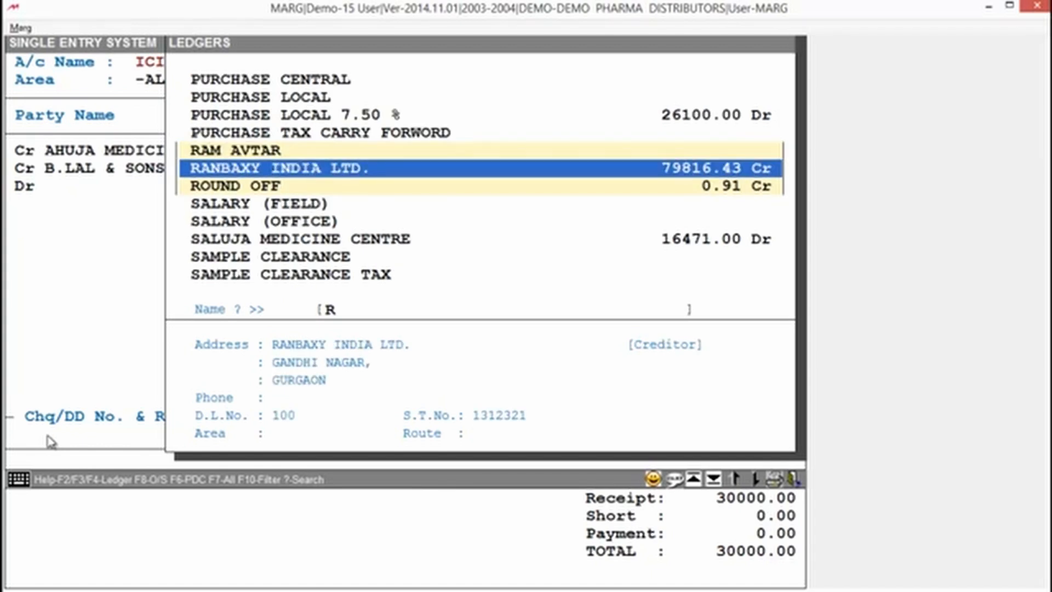
key("Return")
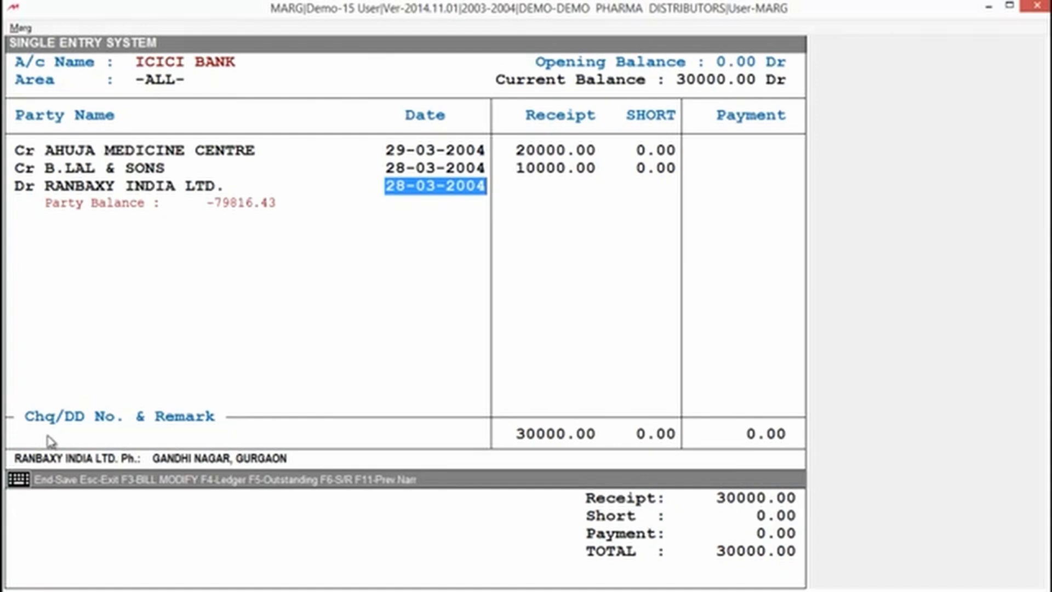
Date the RANBAXY INDIA LTD. entry 30-03-2004 and enter a payment of 1000
type("30")
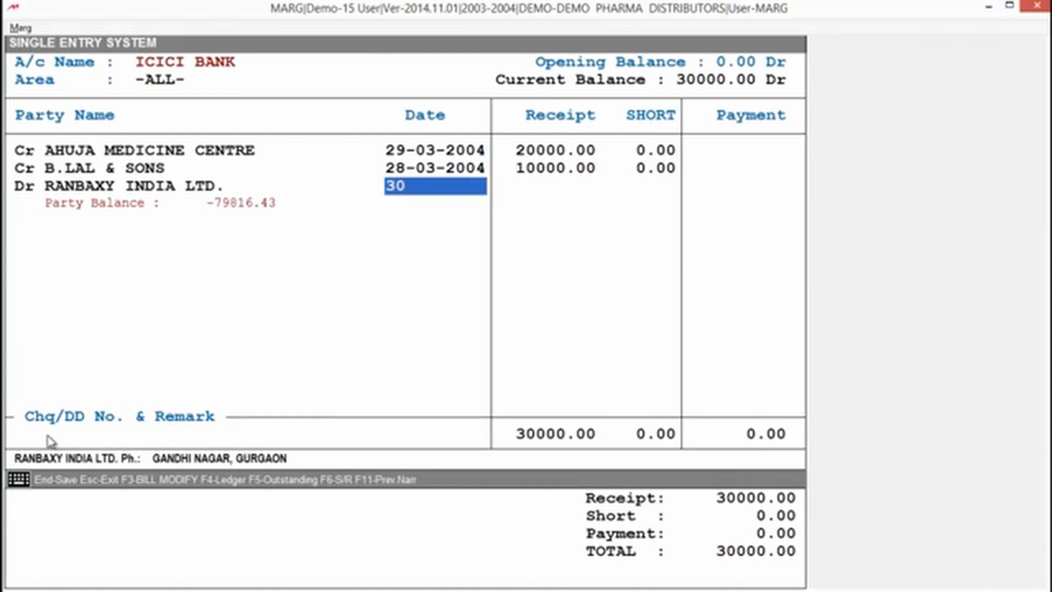
type("03")
key("Return")
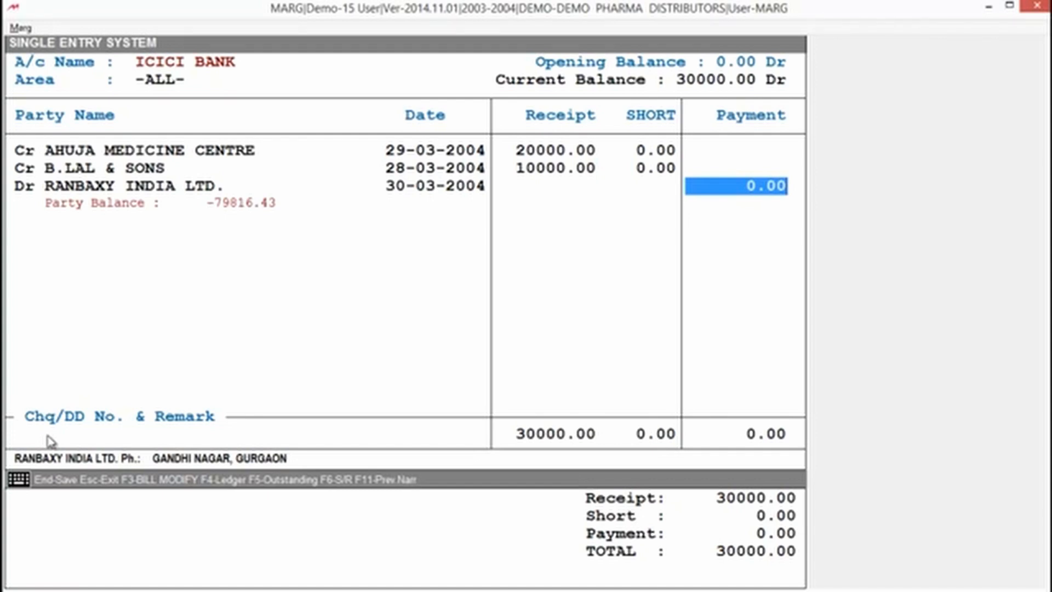
type("100")
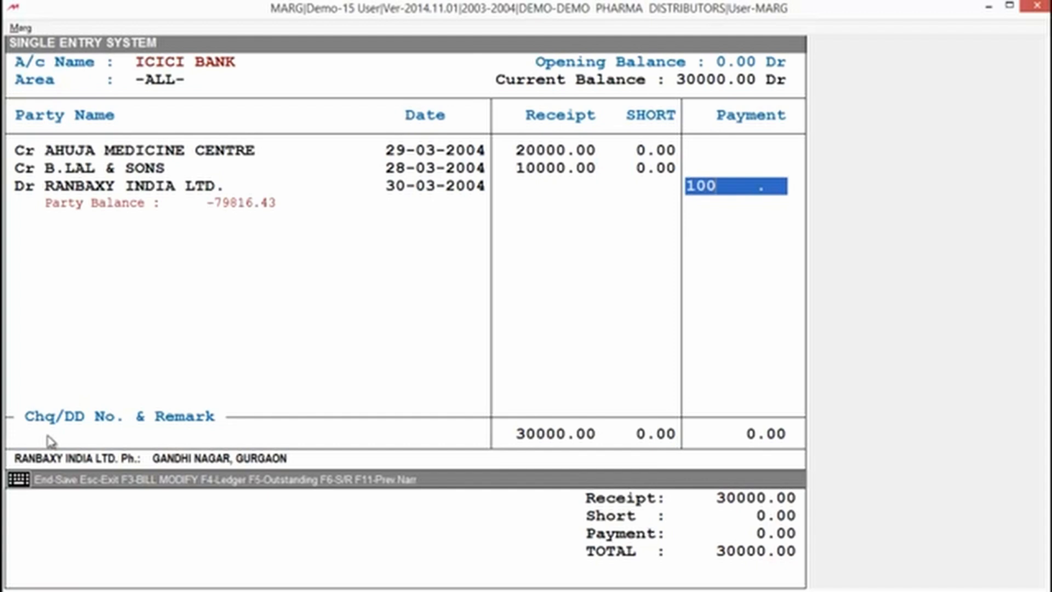
type("0")
key("Return")
Adjust the full 1000 payment to RANBAXY INDIA LTD. against bill 3123
key("Return")
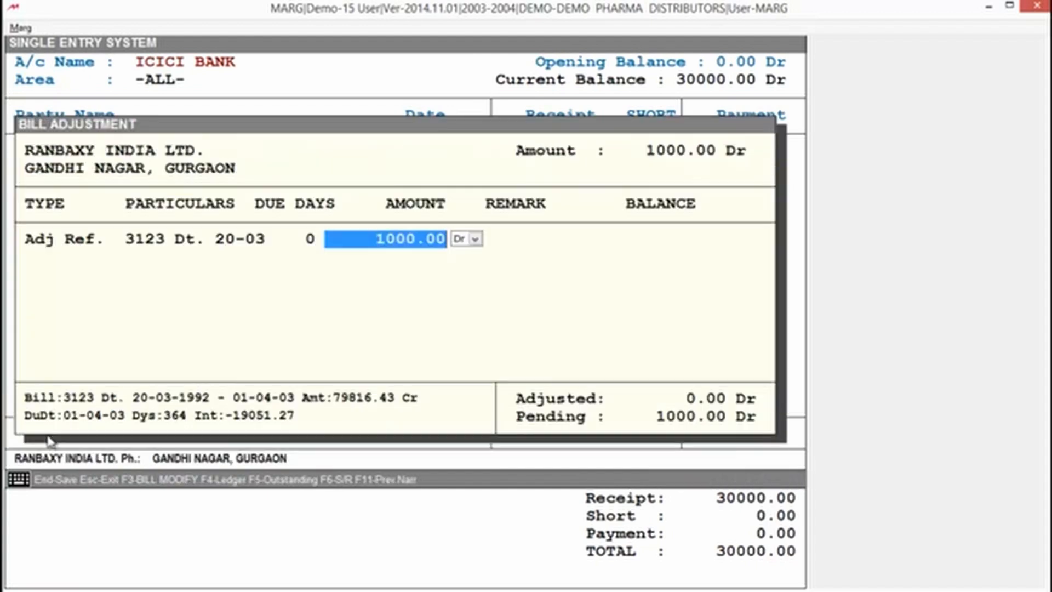
key("Return")
key("Return")
Enter cheque number 9838 for the RANBAXY INDIA LTD. payment and complete the entry
left_click(49, 436)
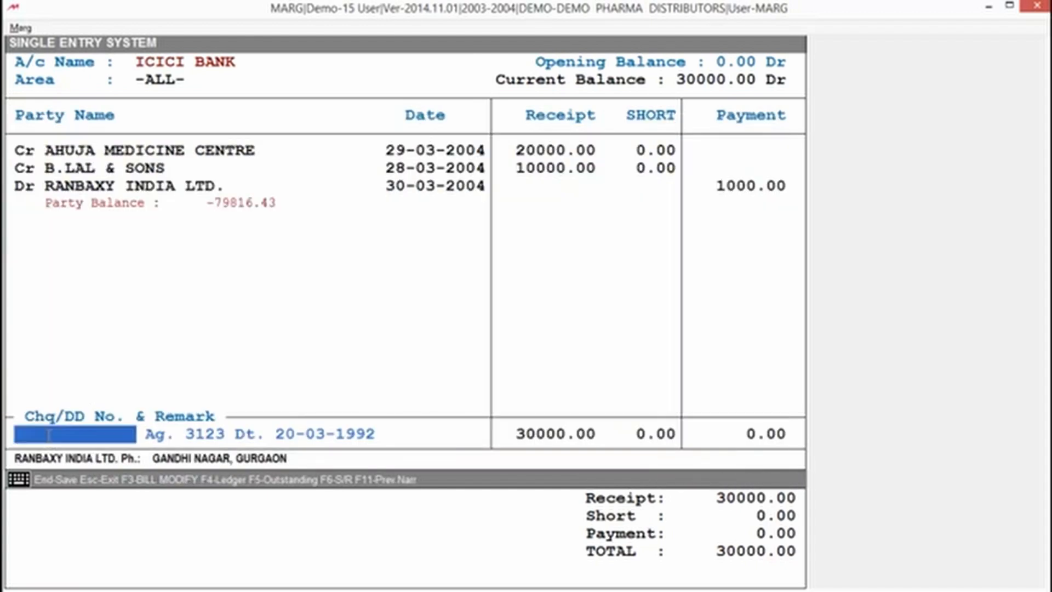
type("9838")
key("Return")
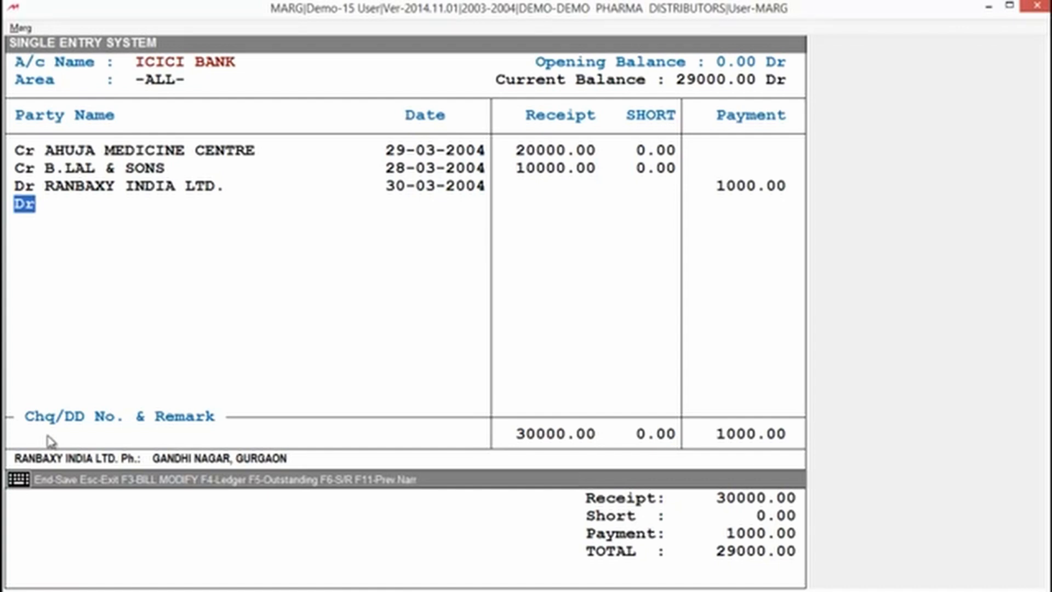
Add a debit entry for CASH dated 30-03-2004 with a payment of 5000 and no cheque number
key("Return")
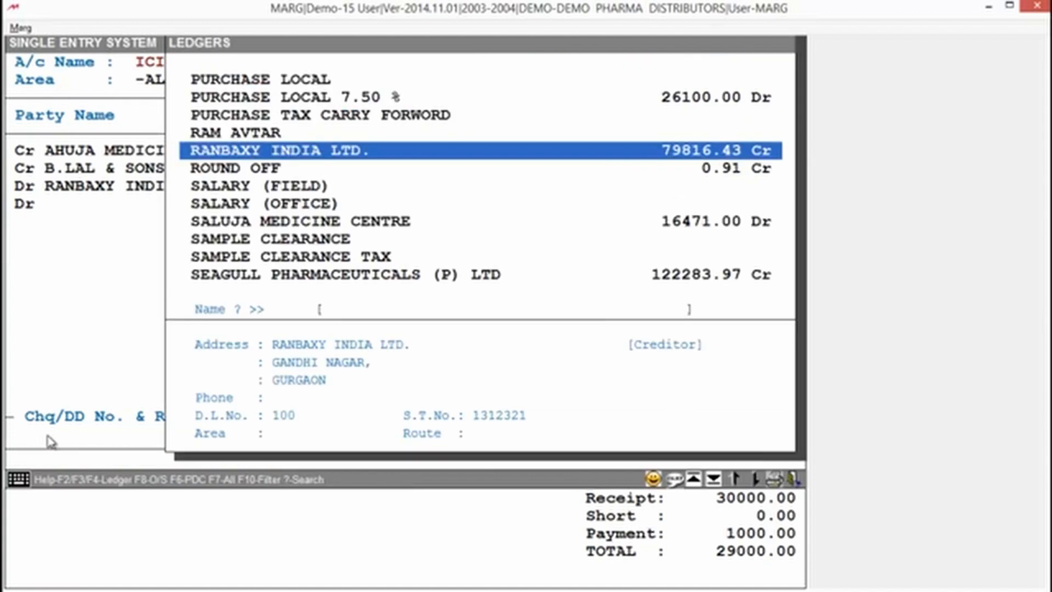
type("CAS")
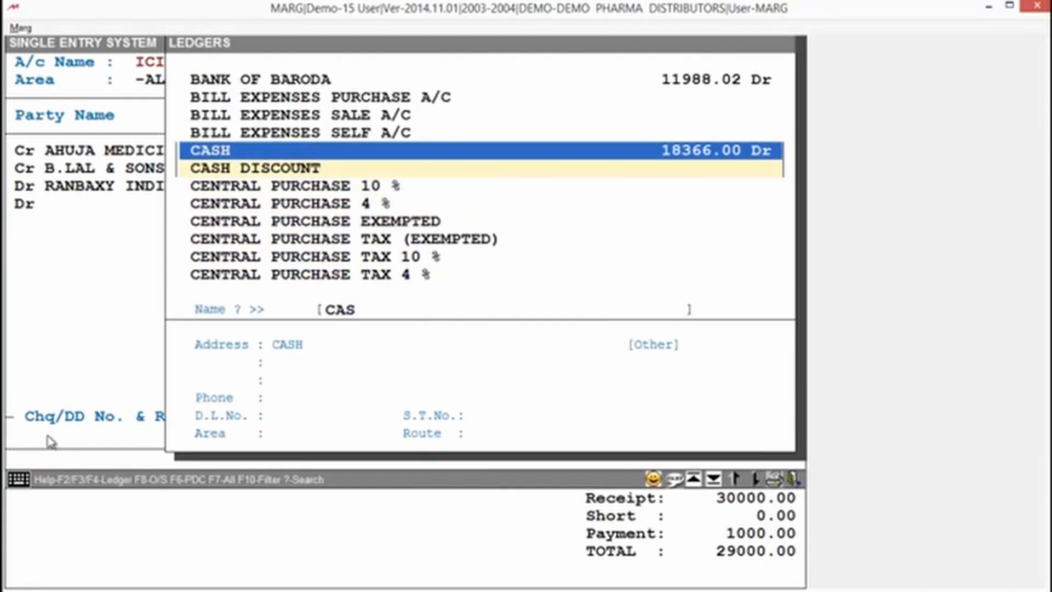
key("Return")
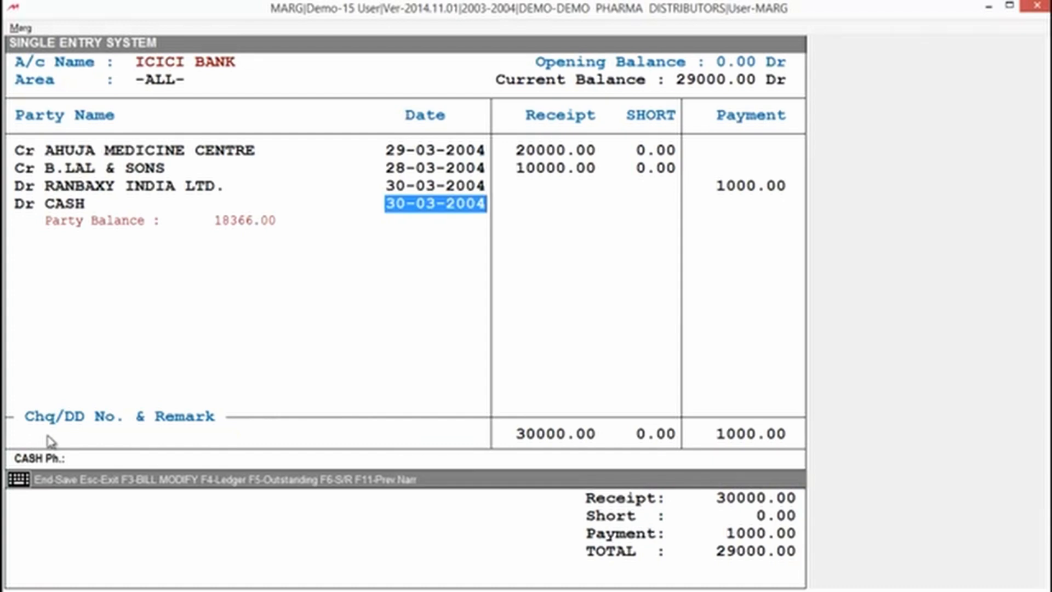
key("Return")
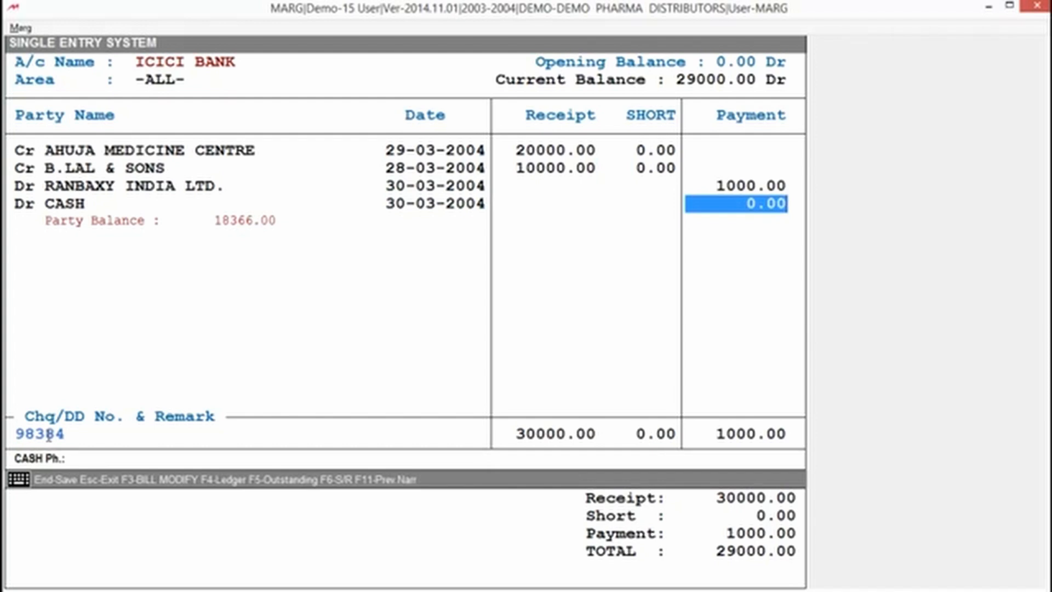
type("5000")
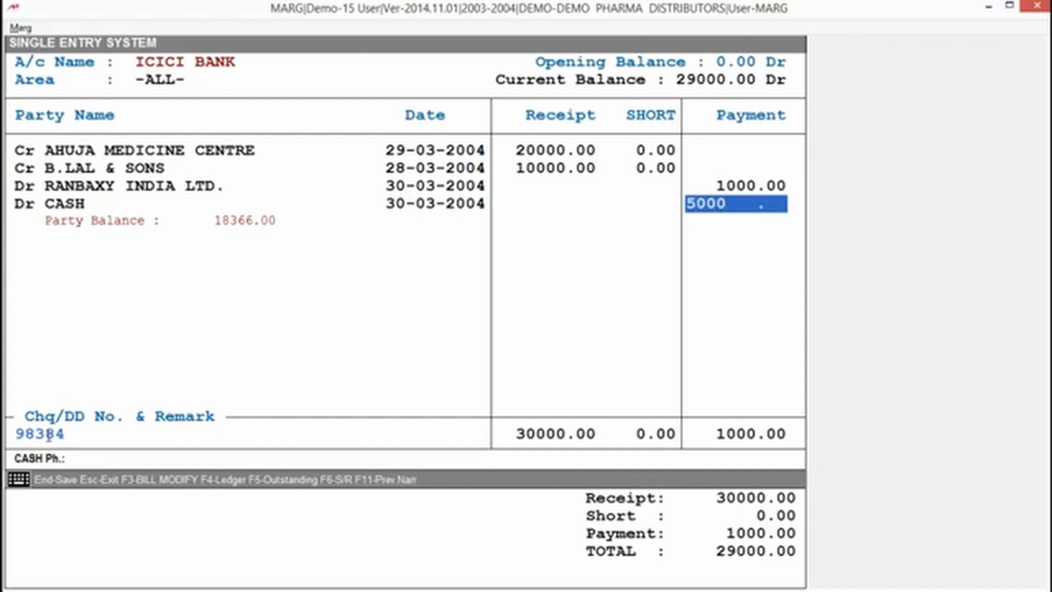
key("Return")
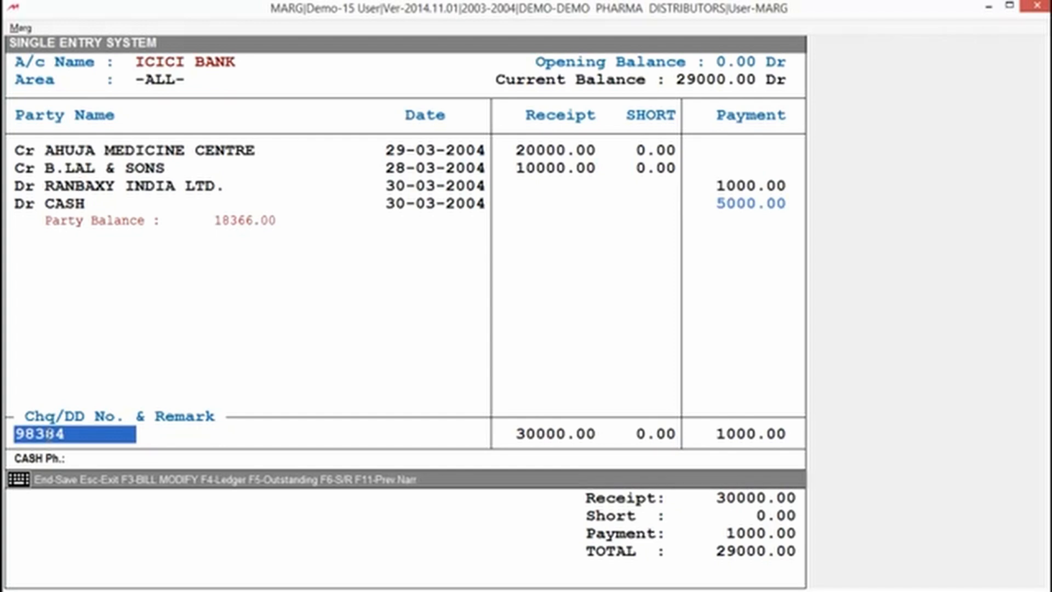
key("BackSpace")
key("Return")
key("Return")
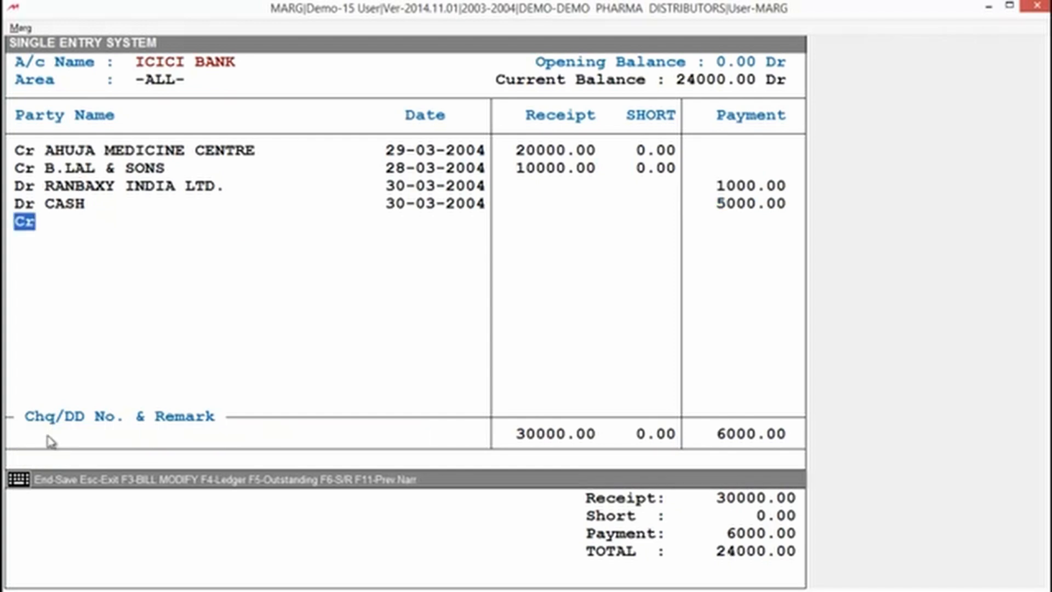
Add a credit entry for CASH dated 20-03-2004 with a receipt of 10000, leaving the cheque number blank
key("Return")
type("CASH")
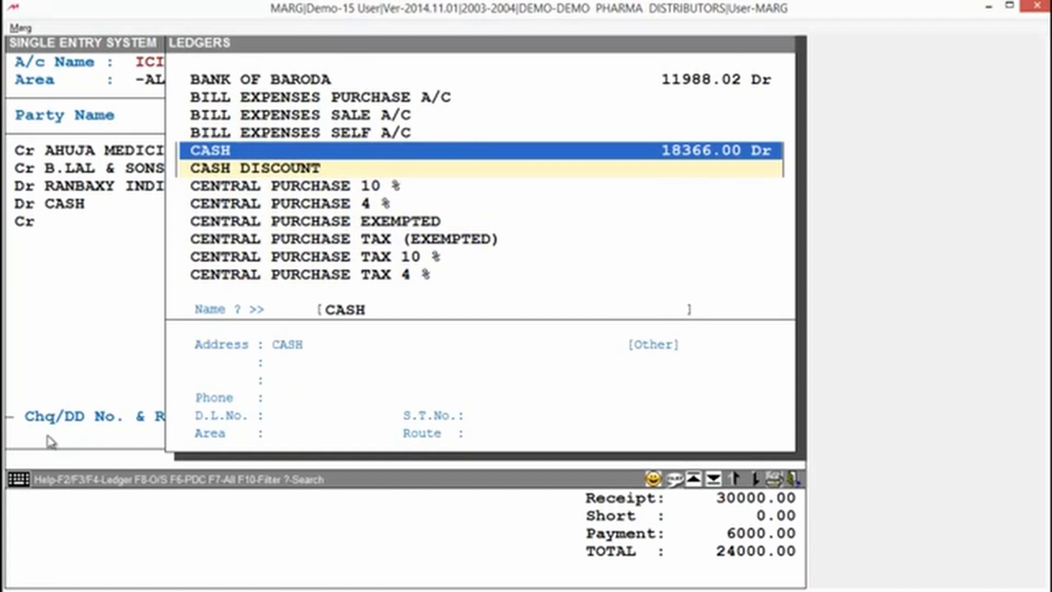
key("Return")
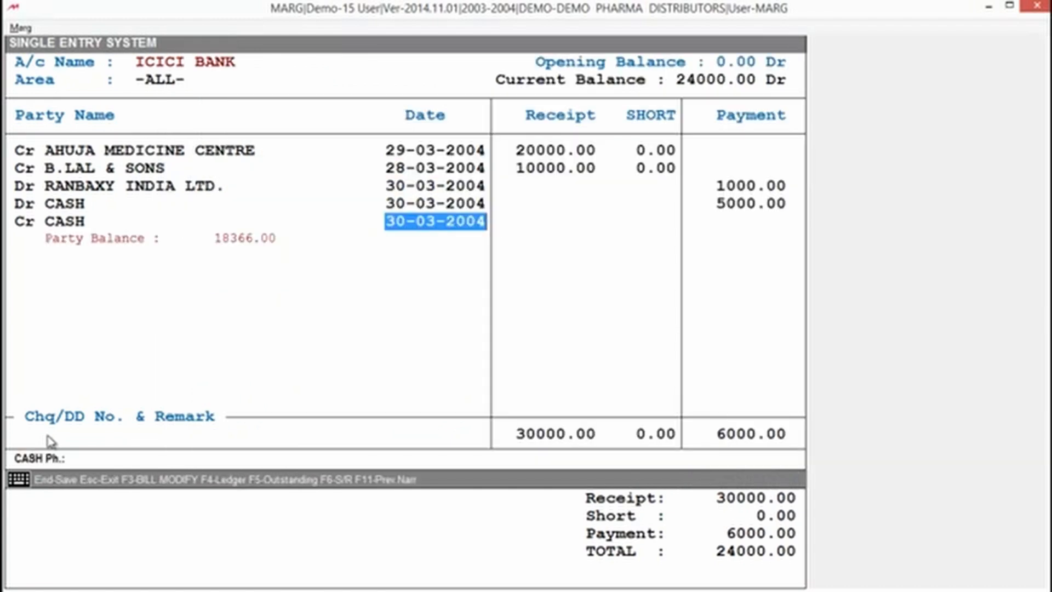
type("20")
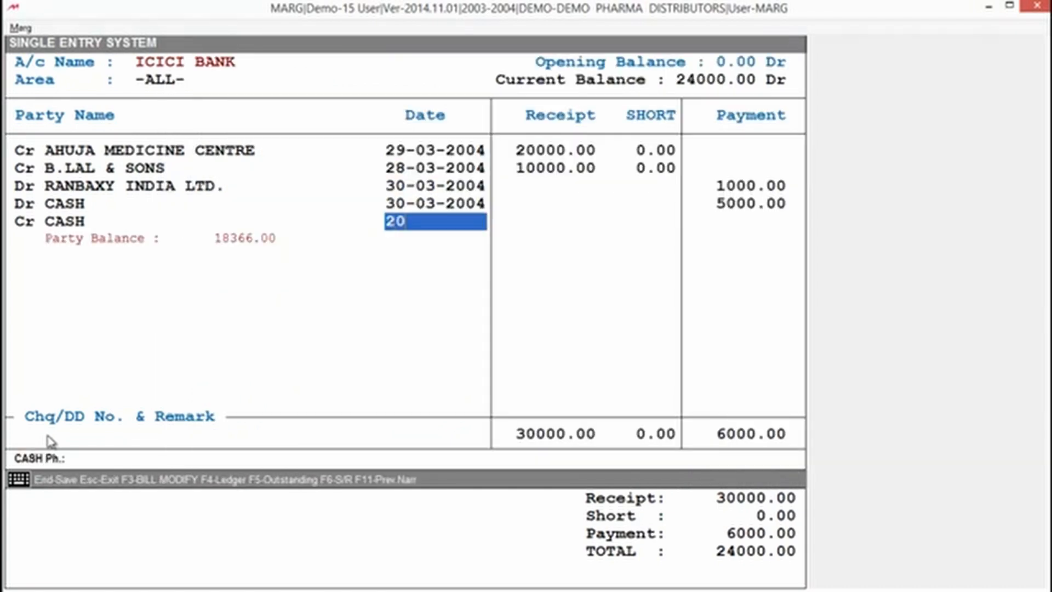
key("Return")
type("10000  .")
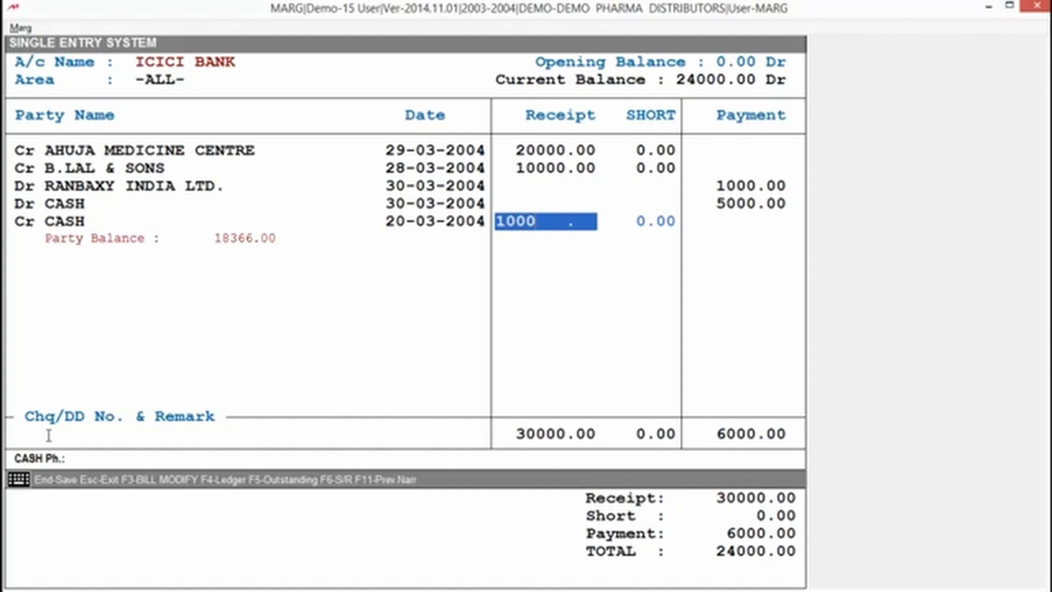
key("Return")
key("Return")
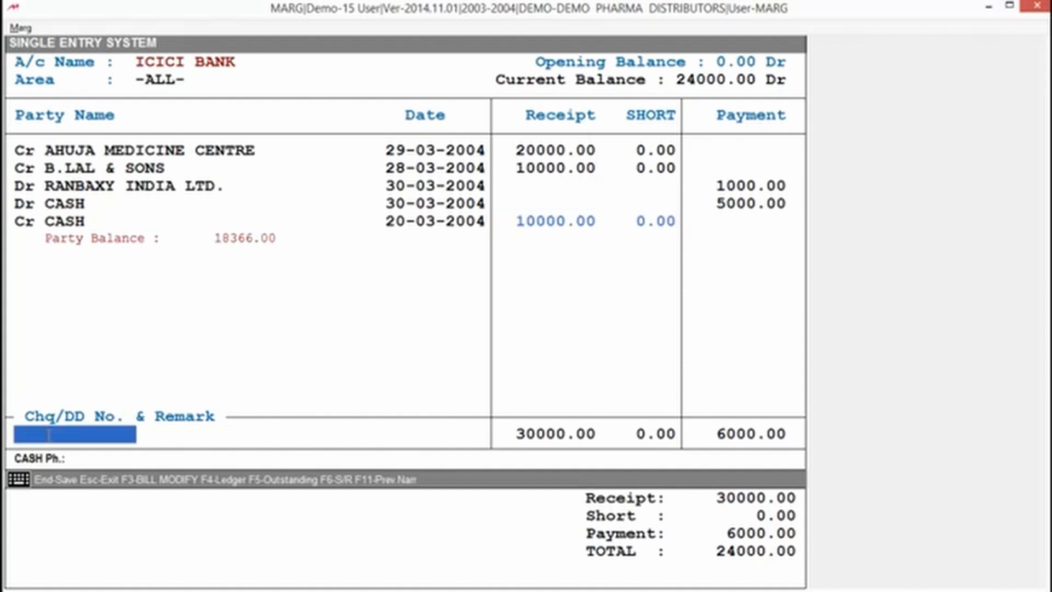
key("Return")
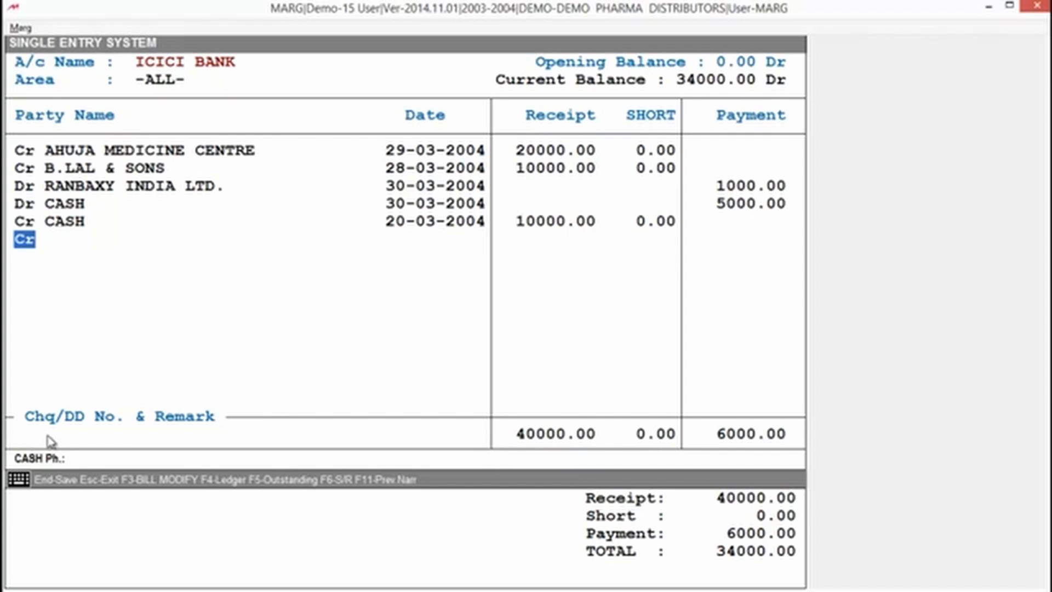
Save the ICICI BANK single entries and leave the entry screen
key("Escape")
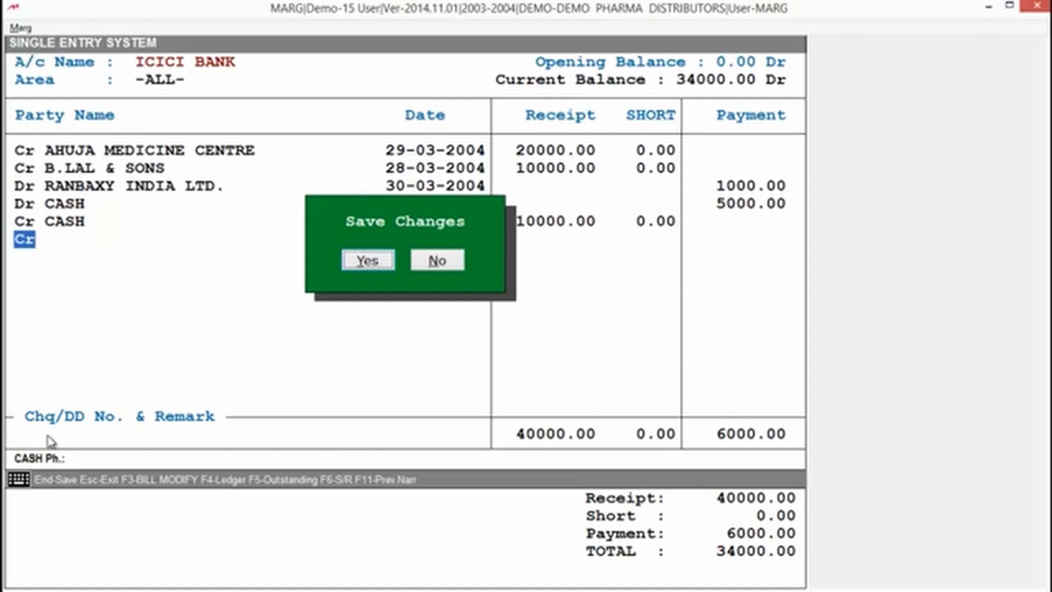
key("Return")
key("Escape")
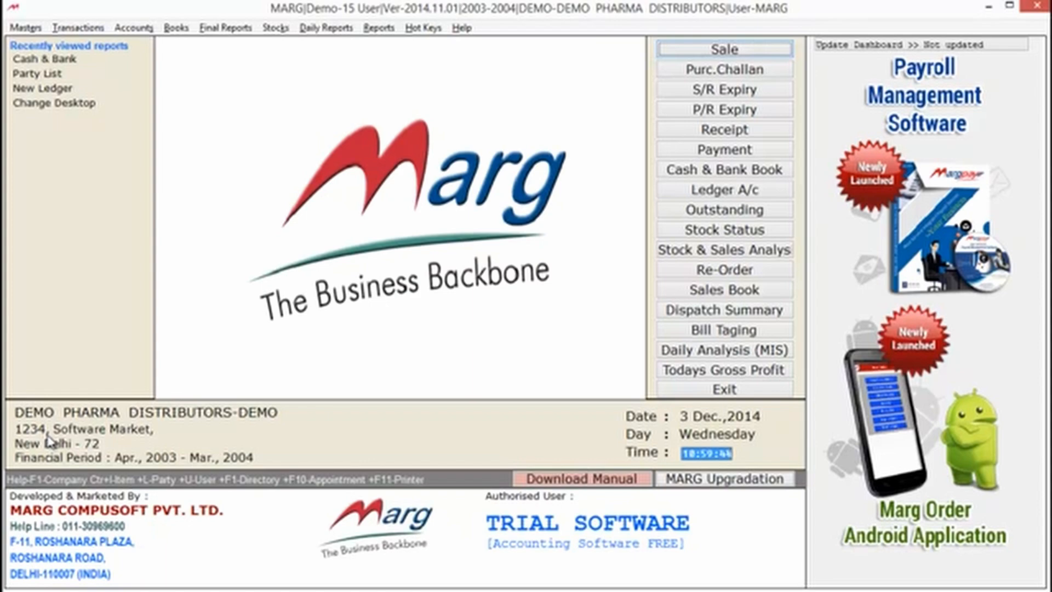
Open the ICICI BANK ledger from the ledger accounts for the period 01-04-2003 to 31-03-2004
key("ctrl+l")
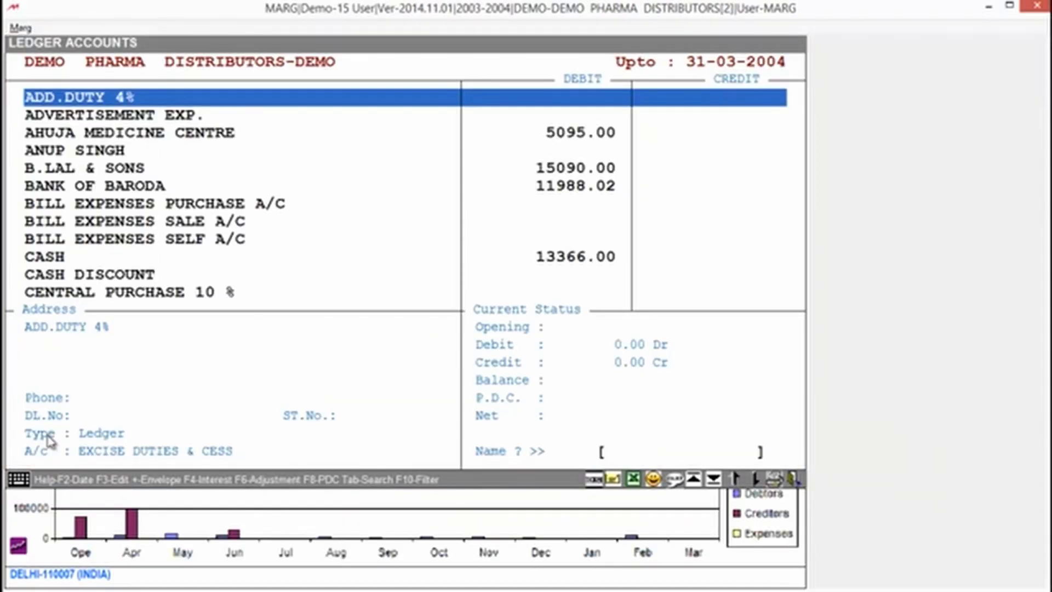
type("ICIC")
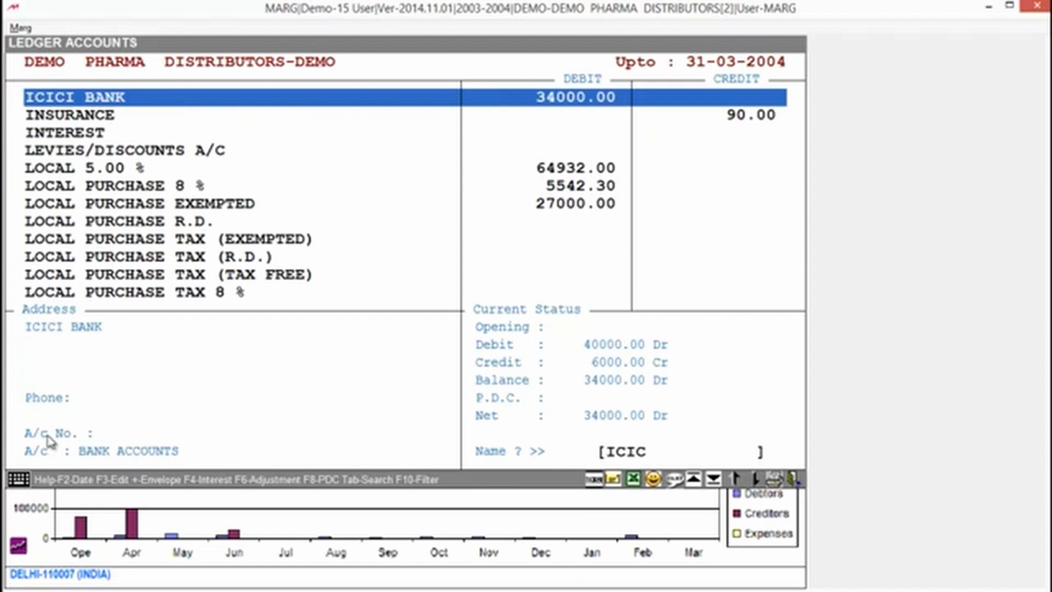
key("Return")
key("Return")
key("Return")
key("Return")
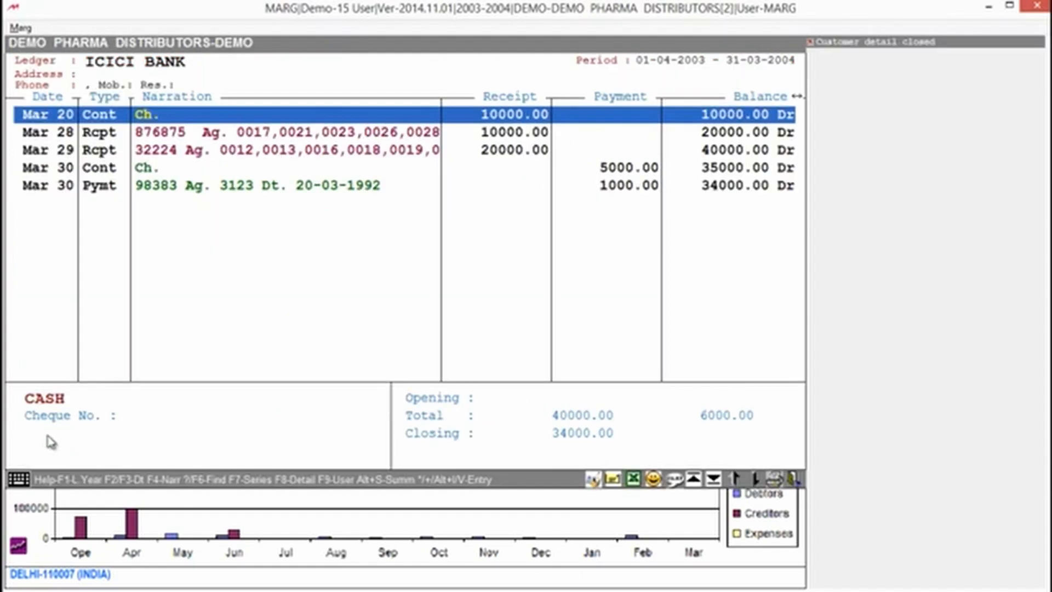
Go through the ICICI BANK ledger entries, checking each one's party and cheque details
key("Down")
key("Down")
key("Down")
key("Down")
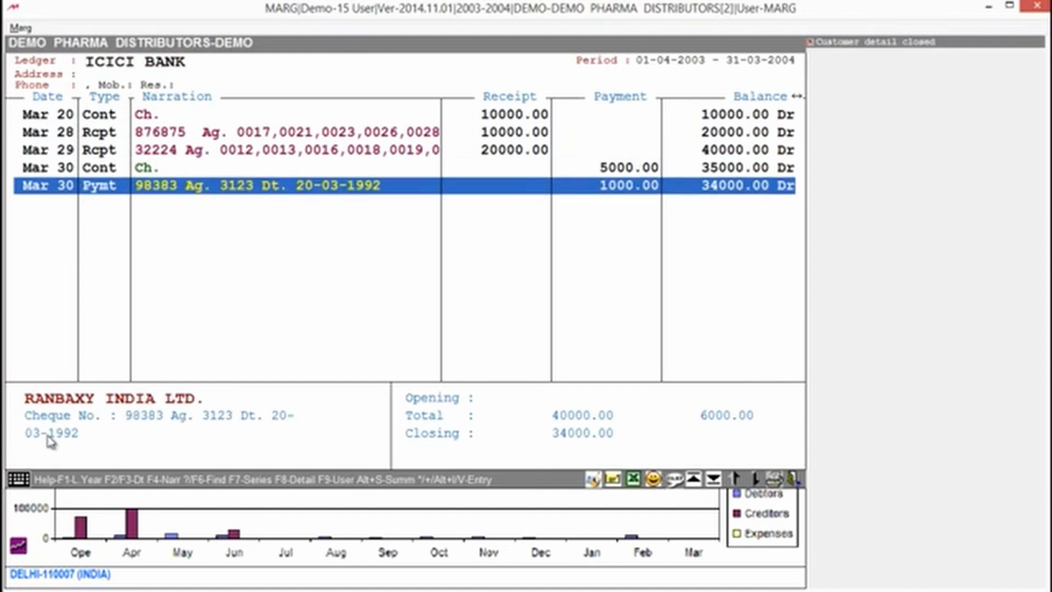
key("Up")
key("Up")
key("Up")
key("Up")
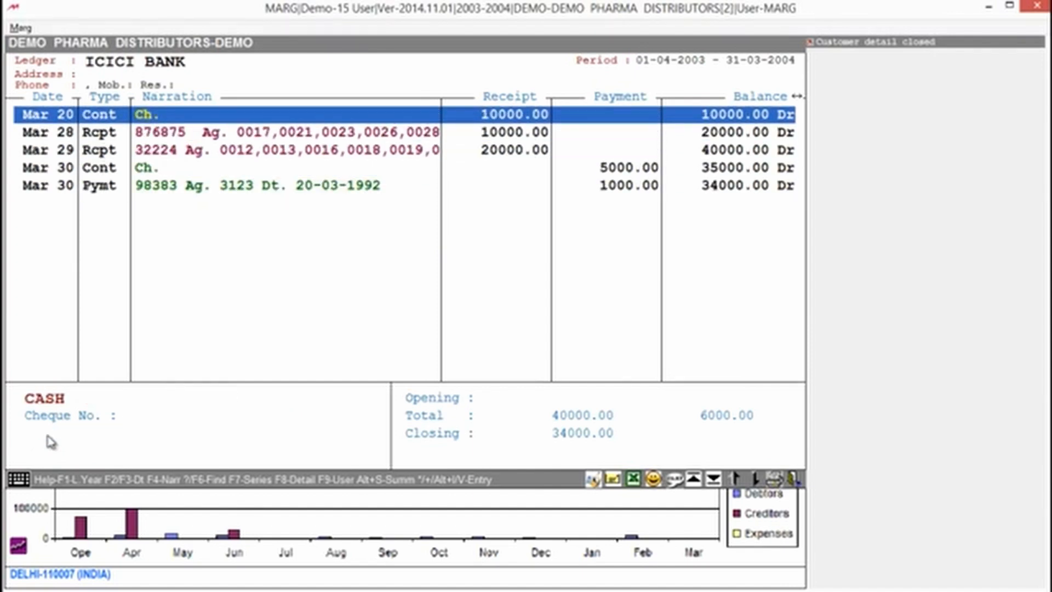
Examine the 20 March CASH contra voucher and the 28 March B.LAL & SONS receipt voucher
key("Return")
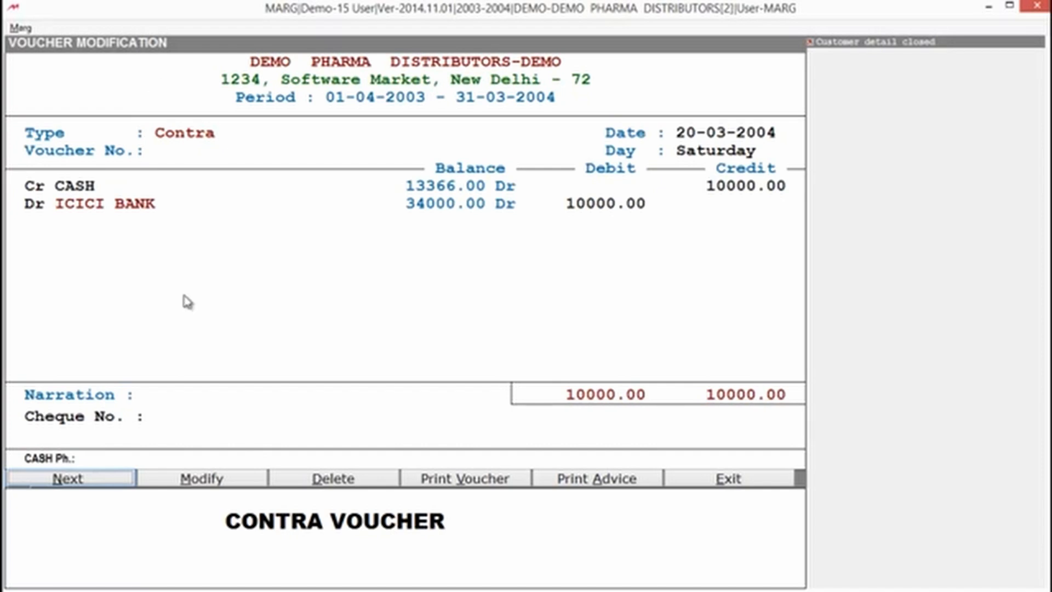
key("Escape")
key("Down")
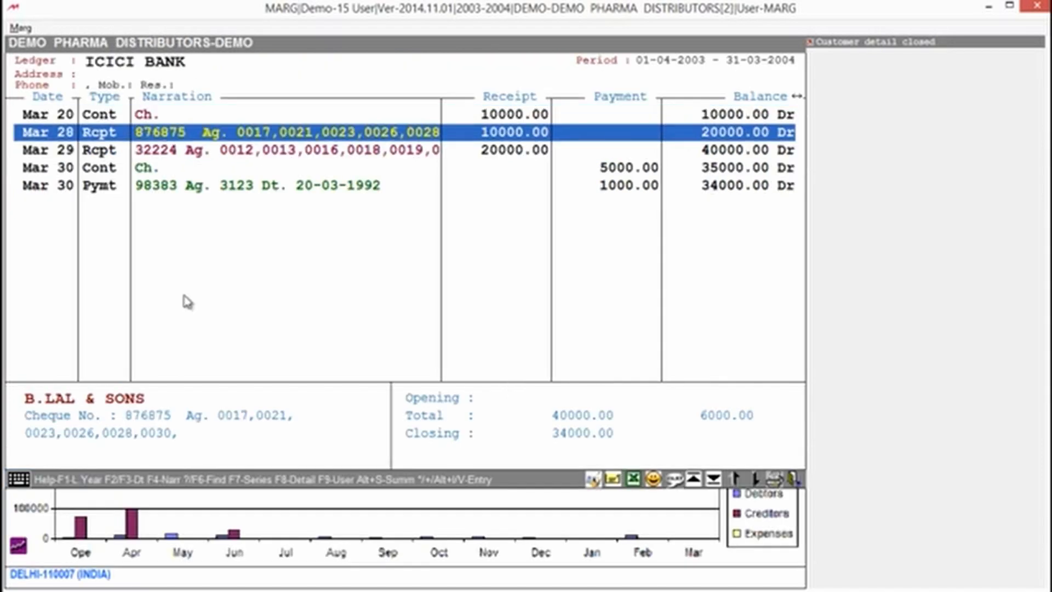
key("Return")
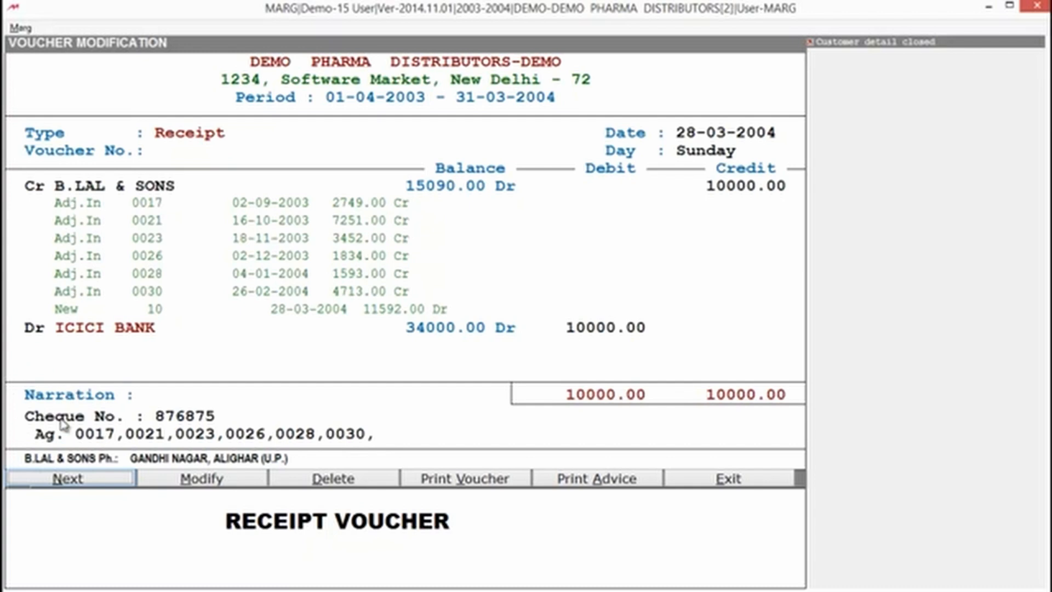
key("Escape")
Examine the 30 March RANBAXY INDIA LTD. payment voucher and close it
key("Down")
key("Down")
key("Down")
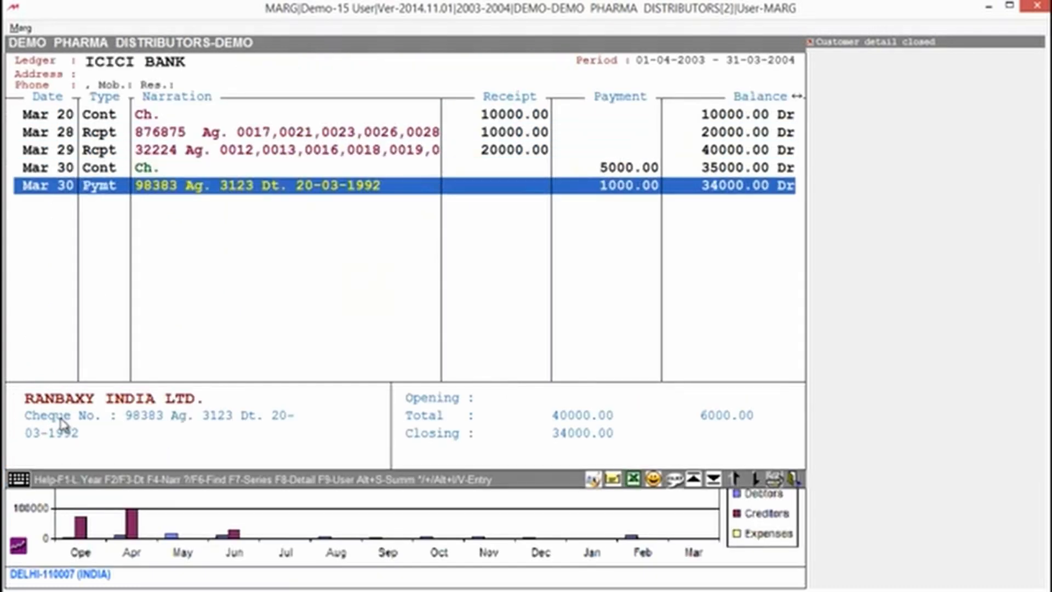
key("Return")
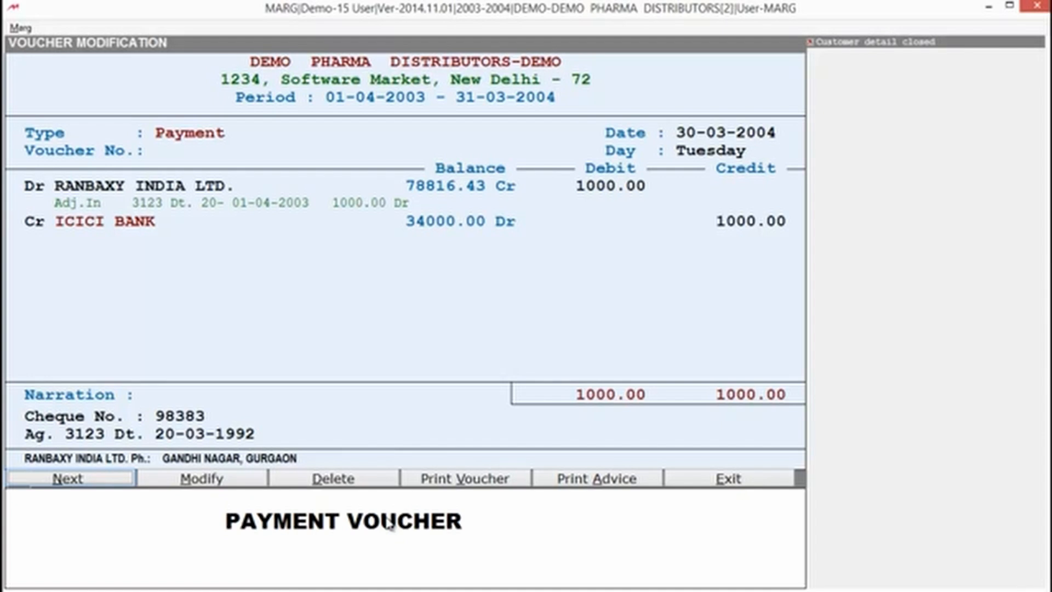
key("Escape")
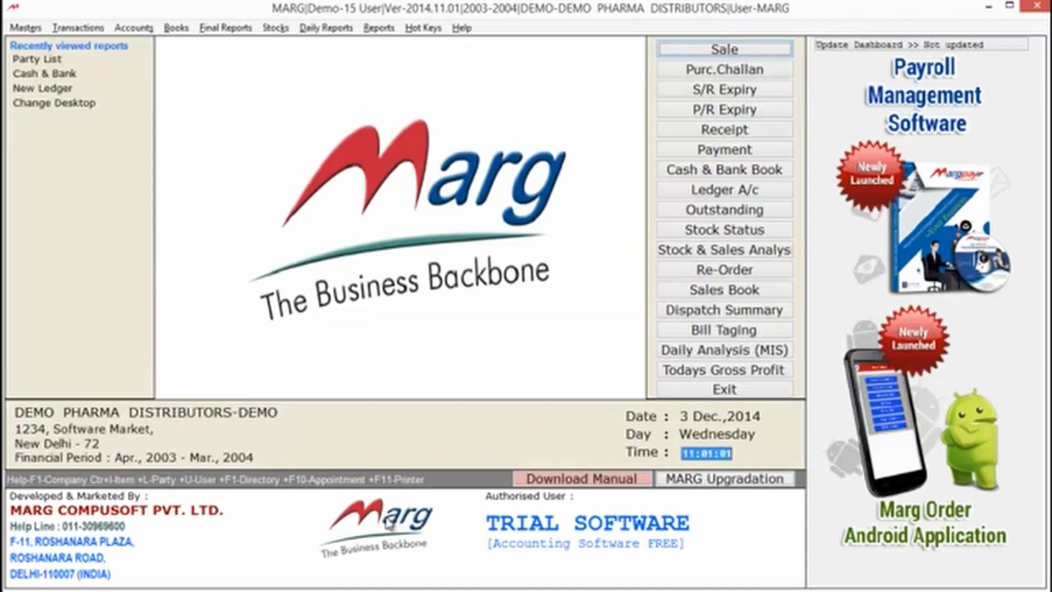
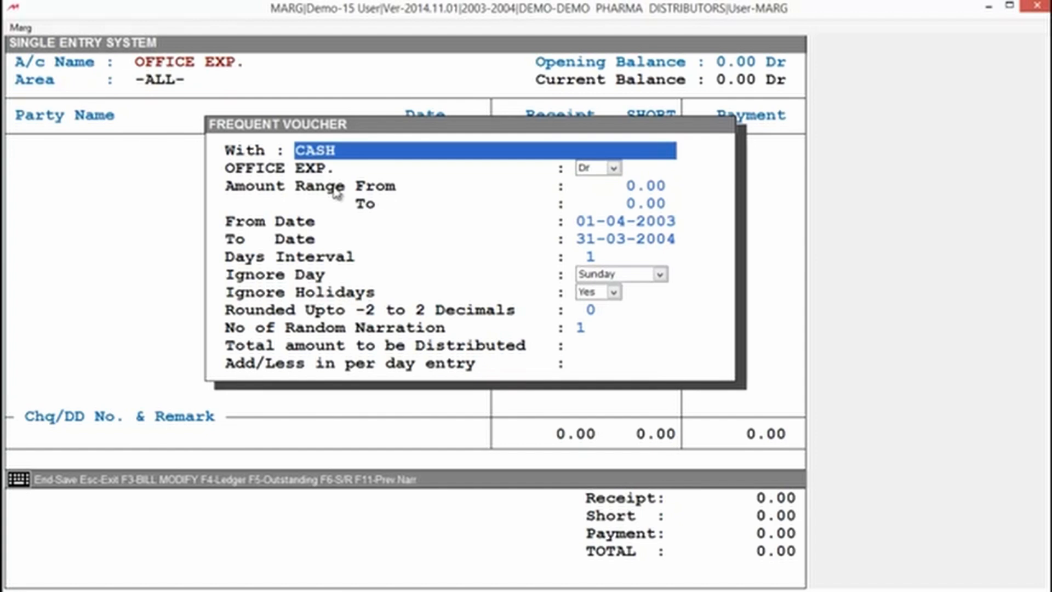
Set the frequent voucher to debit OFFICE EXP. with CASH, for amounts ranging from 50 to 150
key("Return")
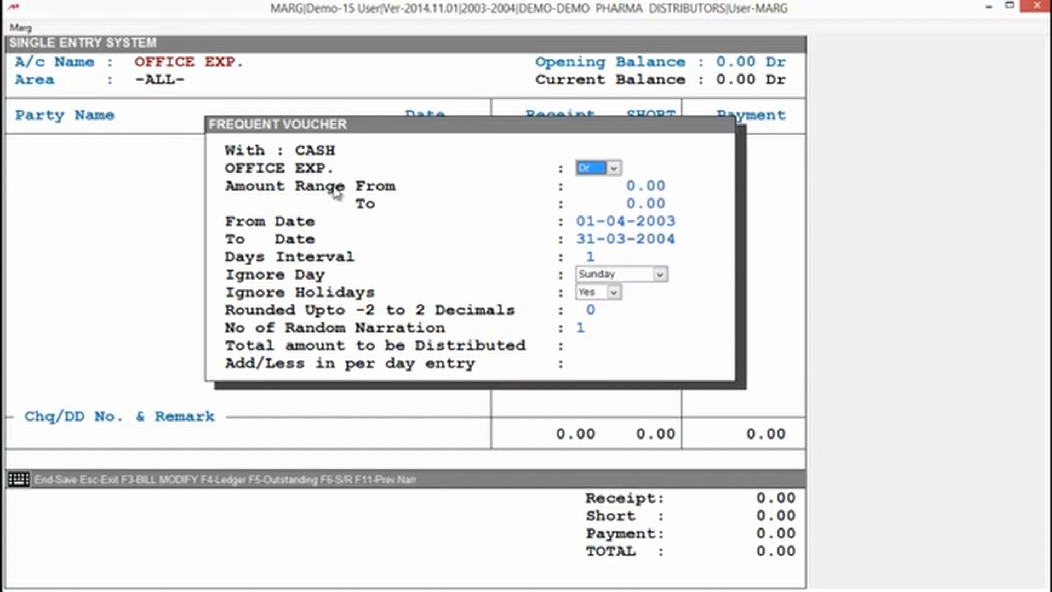
key("Return")
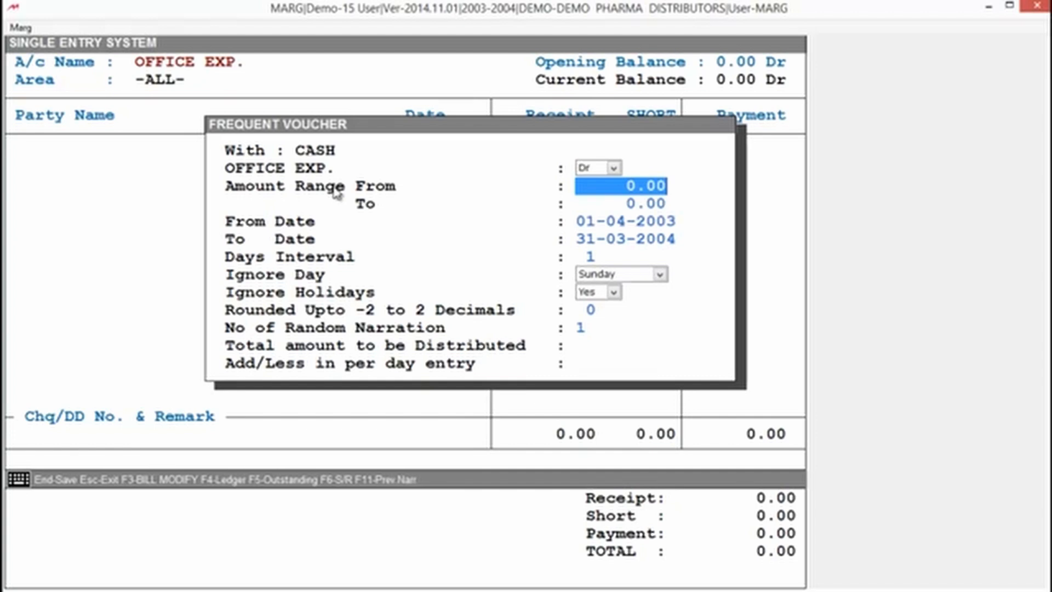
type("50")
key("Return")
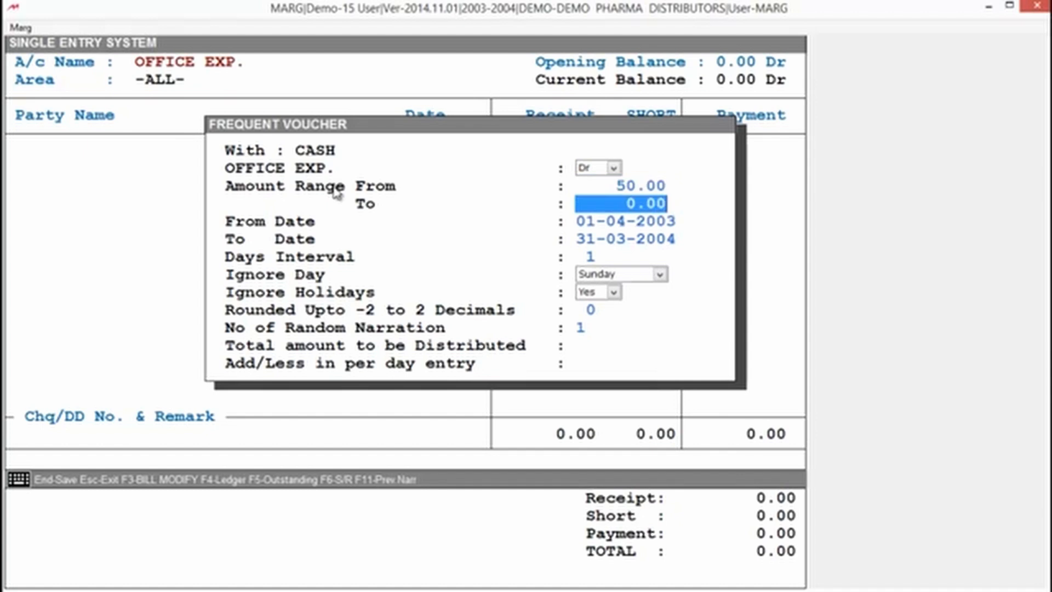
type("150")
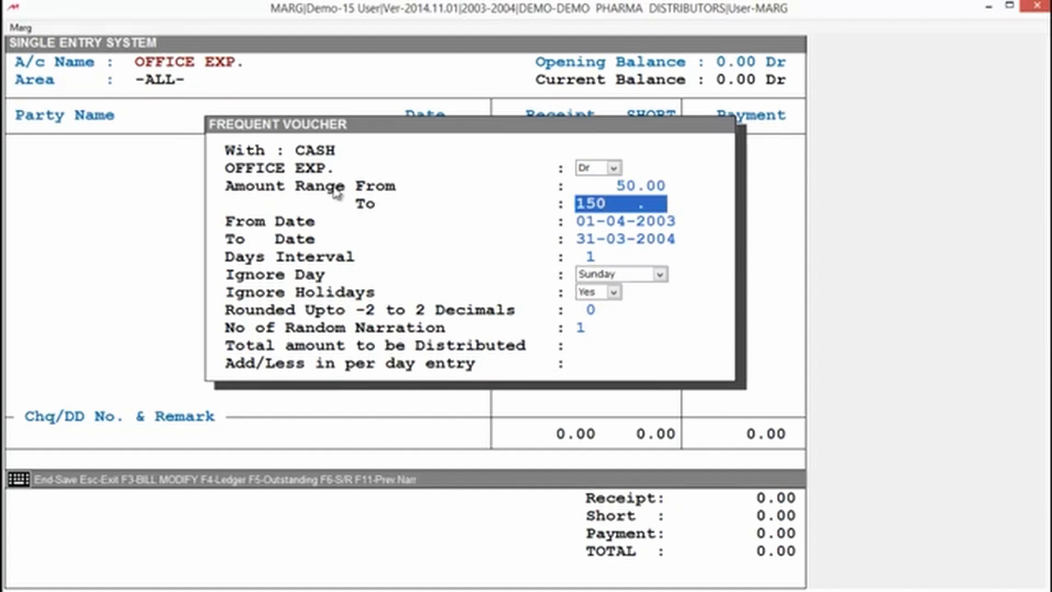
key("Return")
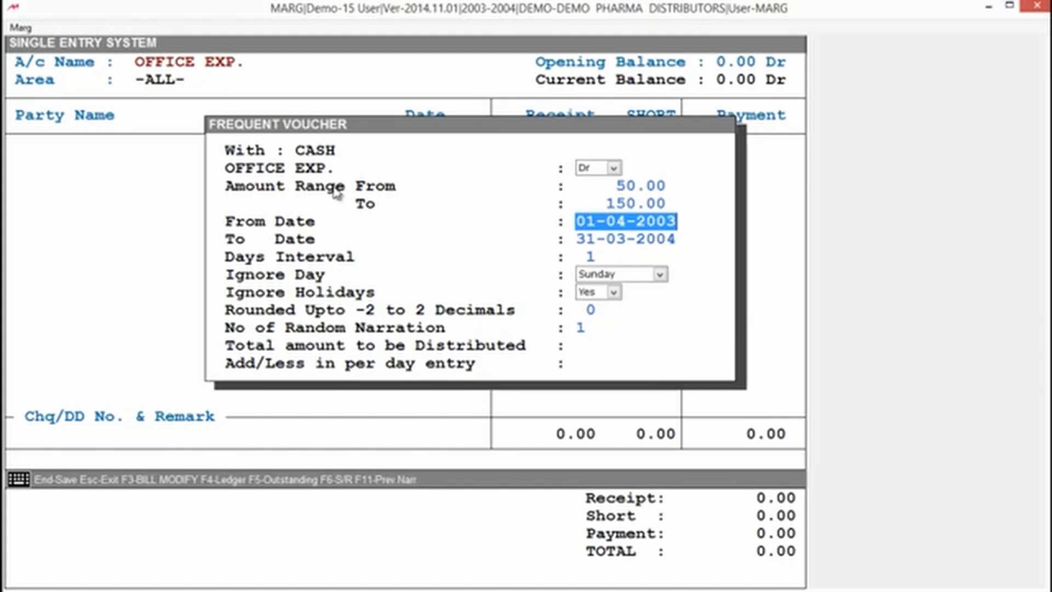
Keep the frequent voucher dates 01-04-2003 to 31-03-2004 and set the days interval to 5
key("Return")
key("Return")
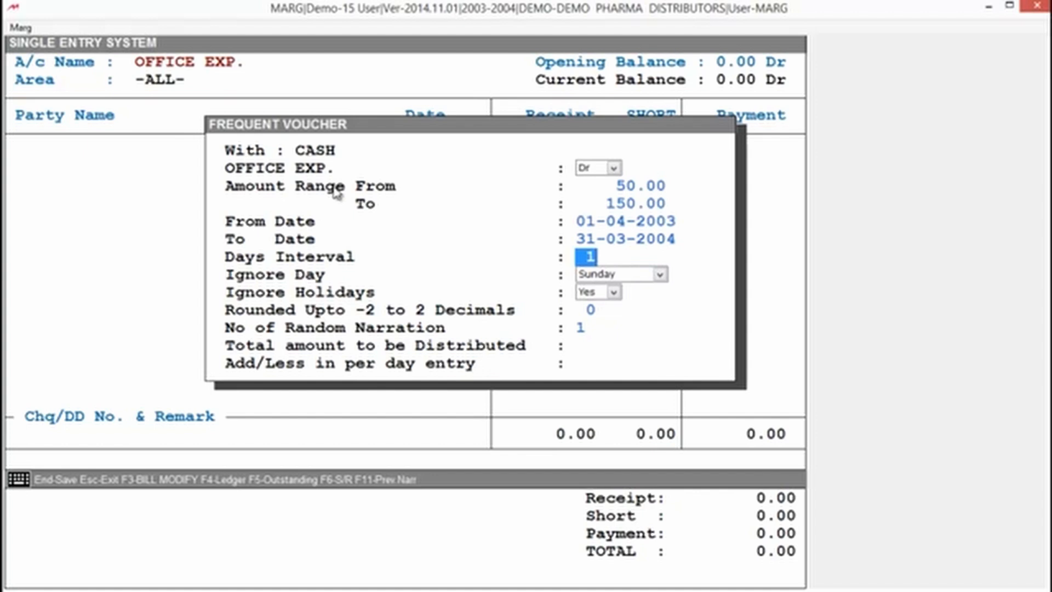
type("5")
key("Return")
Review the ignore-day choices for the frequent voucher and keep Sunday as the ignored day
key("alt+Down")
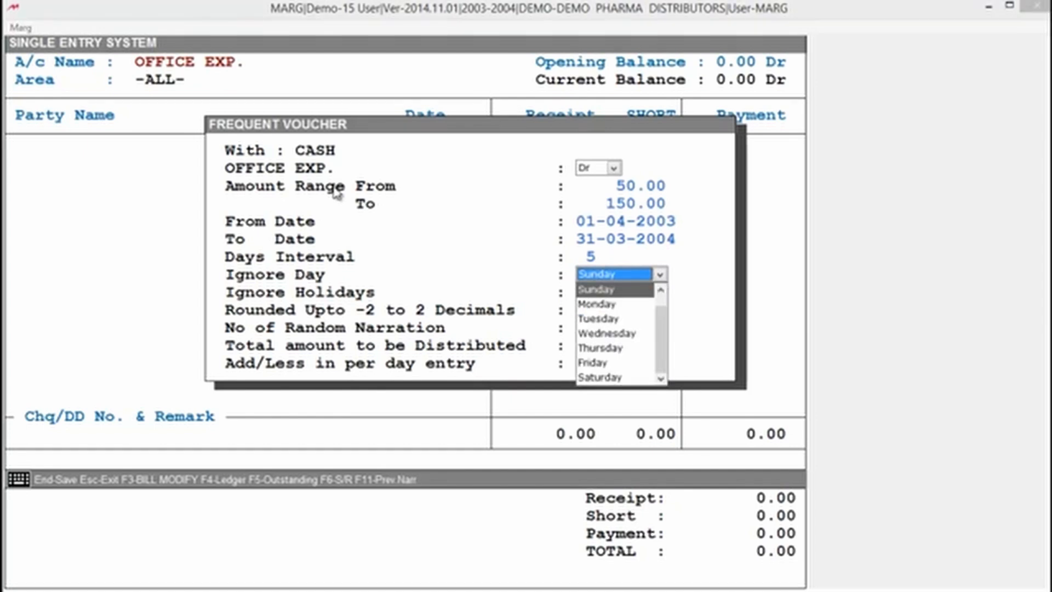
key("Down")
key("Down")
key("Down")
key("Down")
key("Down")
key("Down")
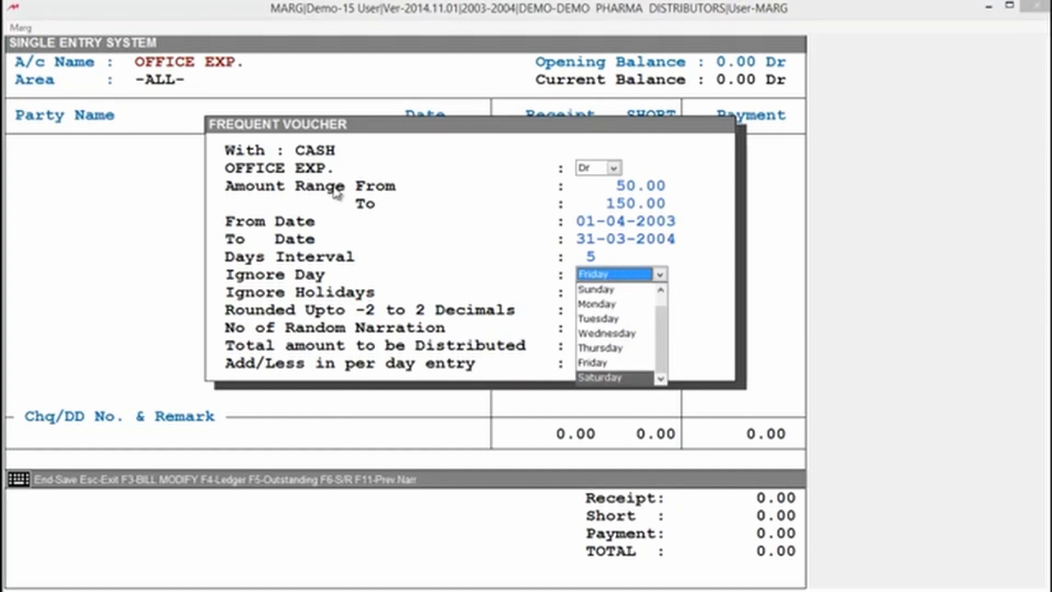
key("Up")
key("Up")
key("Up")
key("Up")
key("Up")
key("Up")
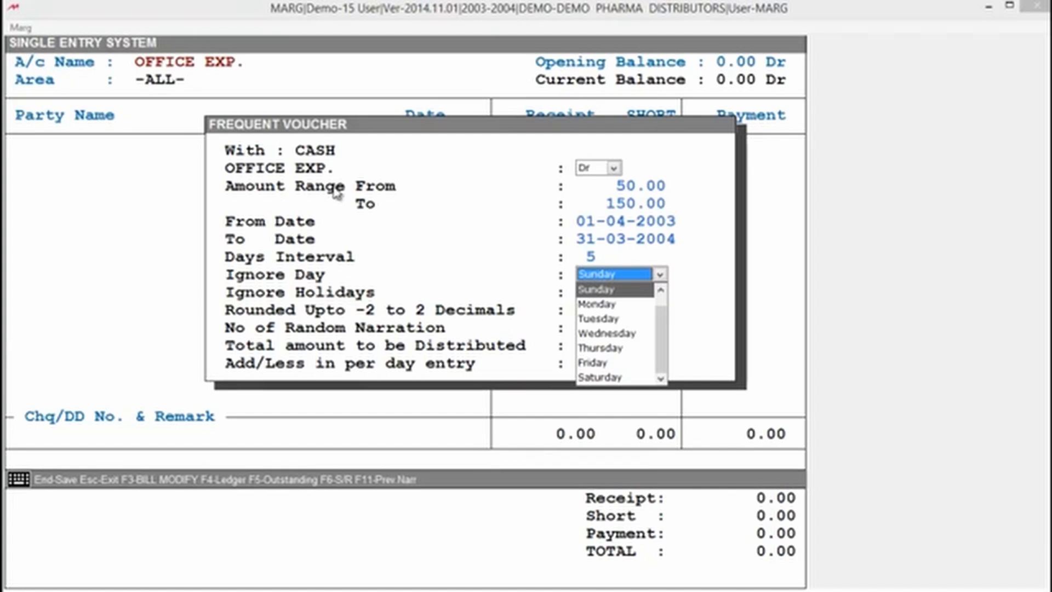
key("Return")
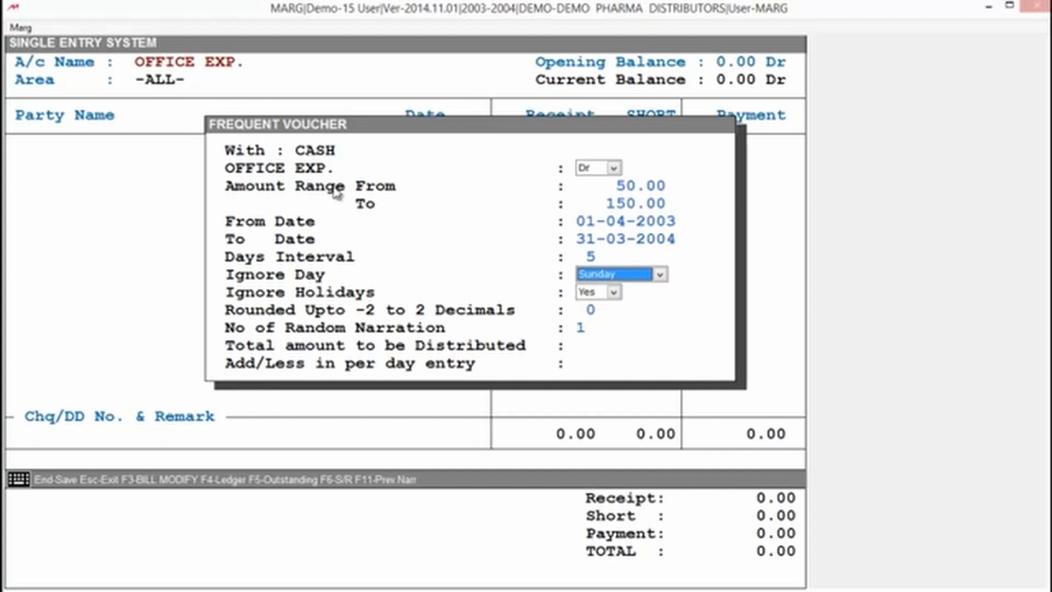
key("Return")
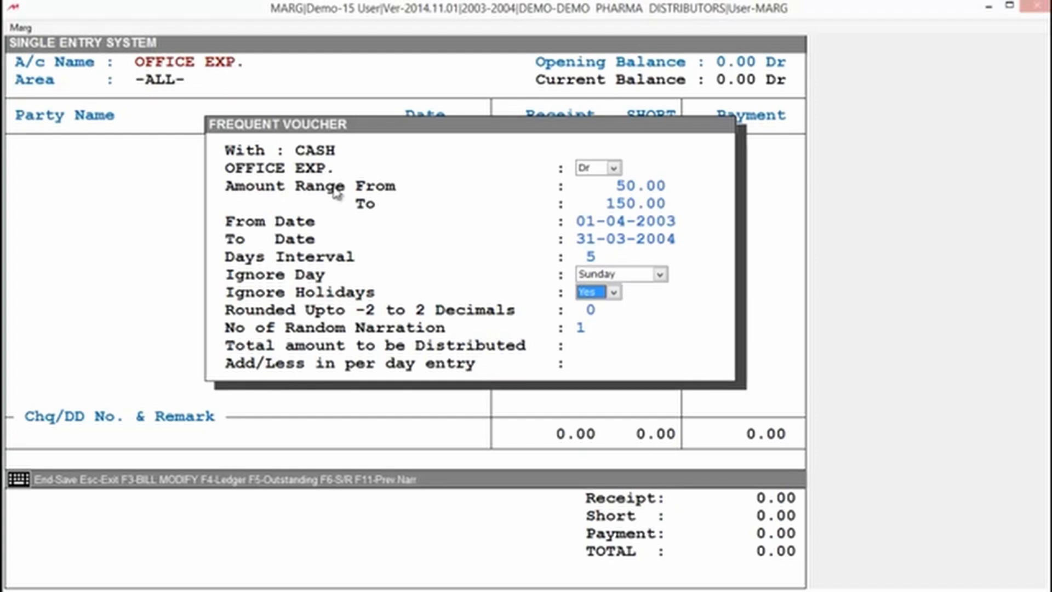
Keep Ignore Holidays at Yes and set the number of random narrations to 2
key("Return")
type("2")
key("Return")
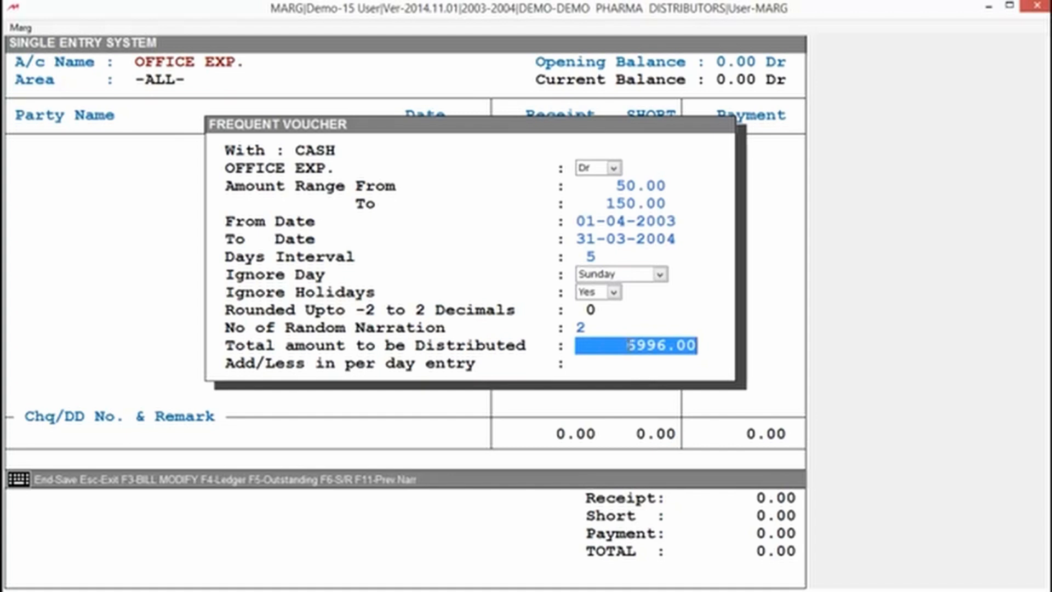
Set the total amount to be distributed to 10000 and accept the calculated per-day adjustment
key("BackSpace")
key("BackSpace")
key("BackSpace")
key("BackSpace")
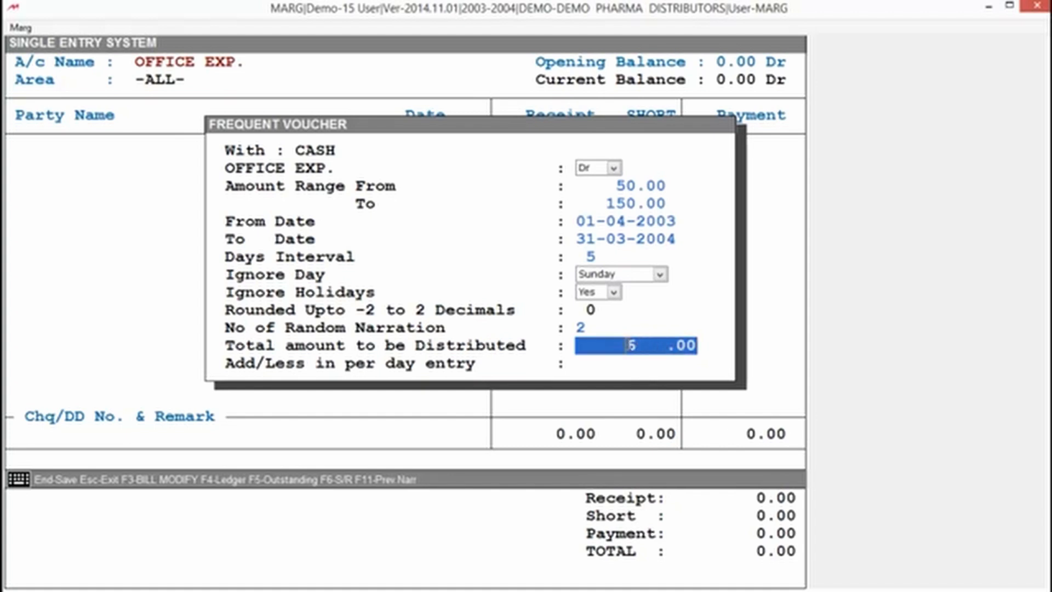
type("10000")
key("Return")
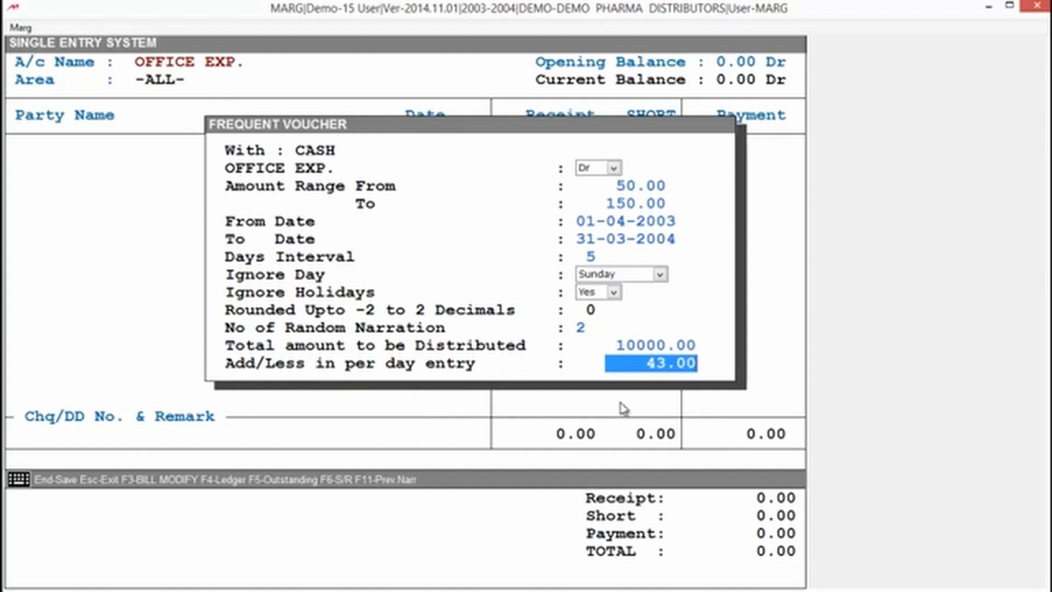
key("Return")
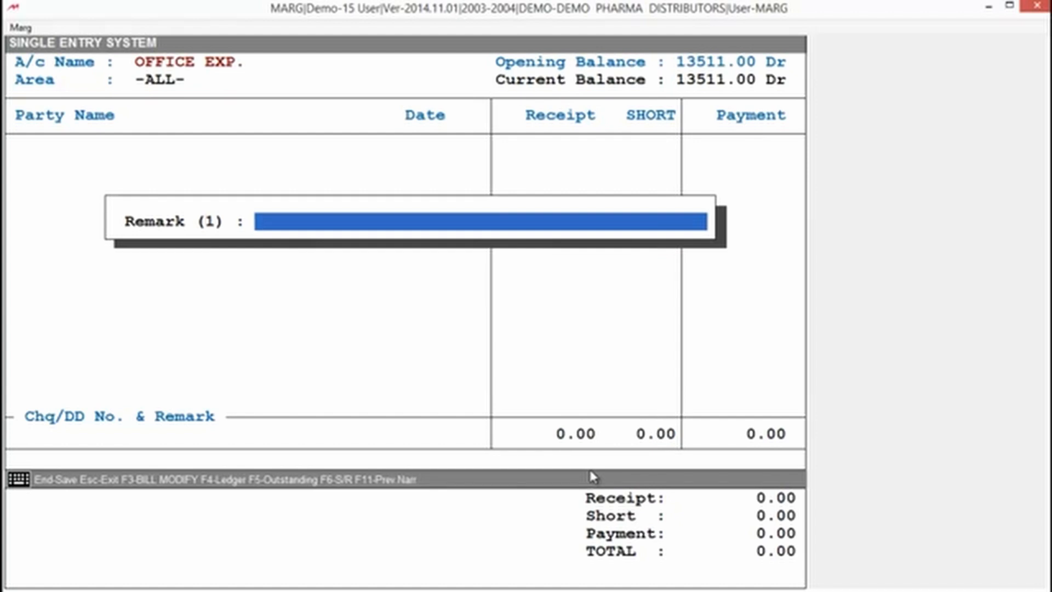
Enter "BEING CASH PAID FOR OOFICE EXP." as the first random remark
type("BEING CASH")
key("Return")
type("PAID FOR OOFICE EXP")
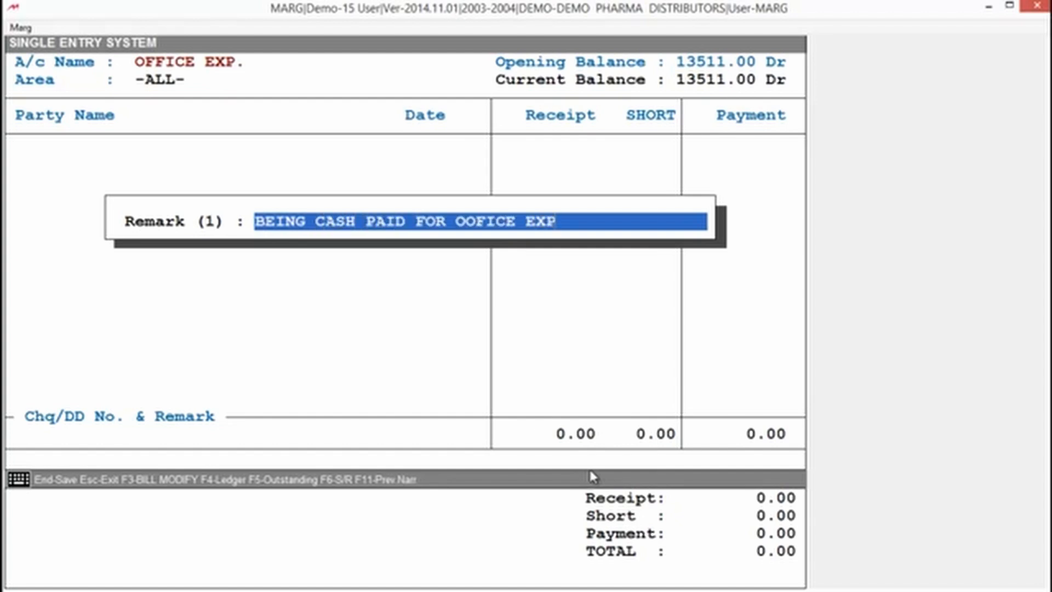
type(".")
key("Return")
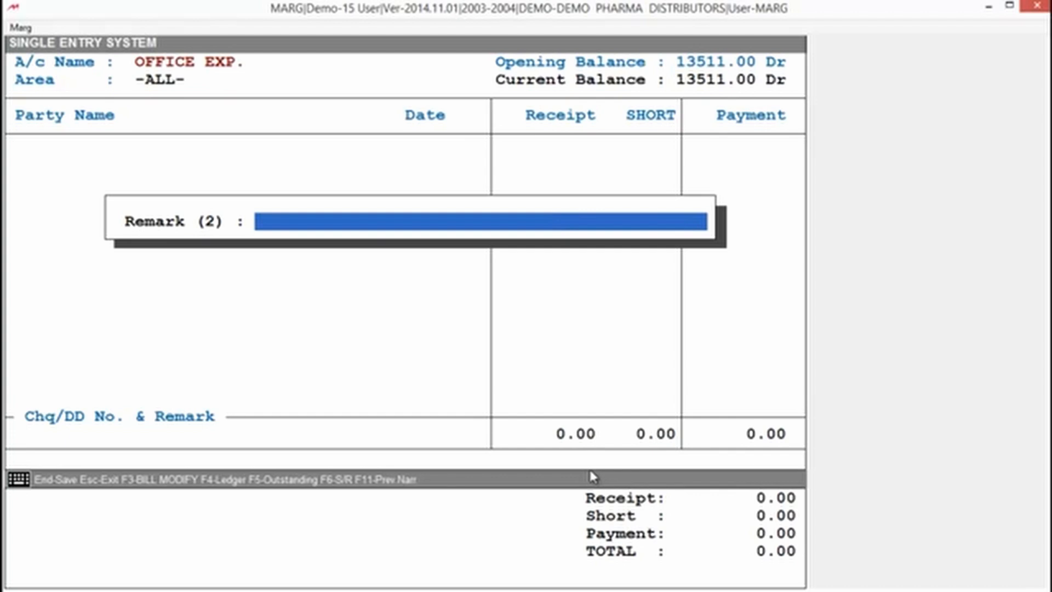
Enter "BEIGN CASH PAID FOR OFFC MAINTAINENCE" as the second random remark
type("BEIGN CA")
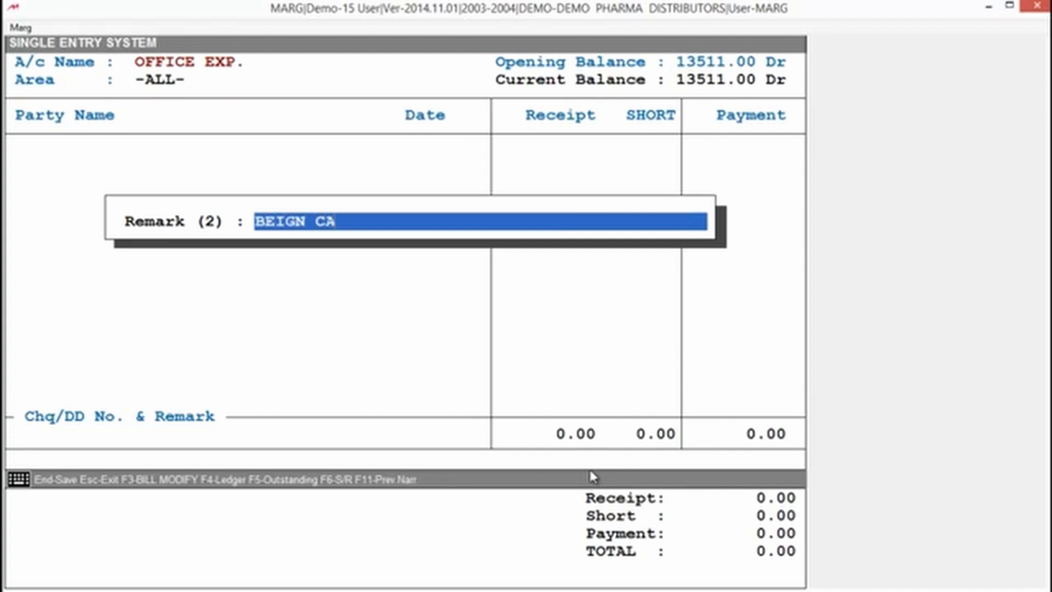
type("SH PAID FOR OFFC")
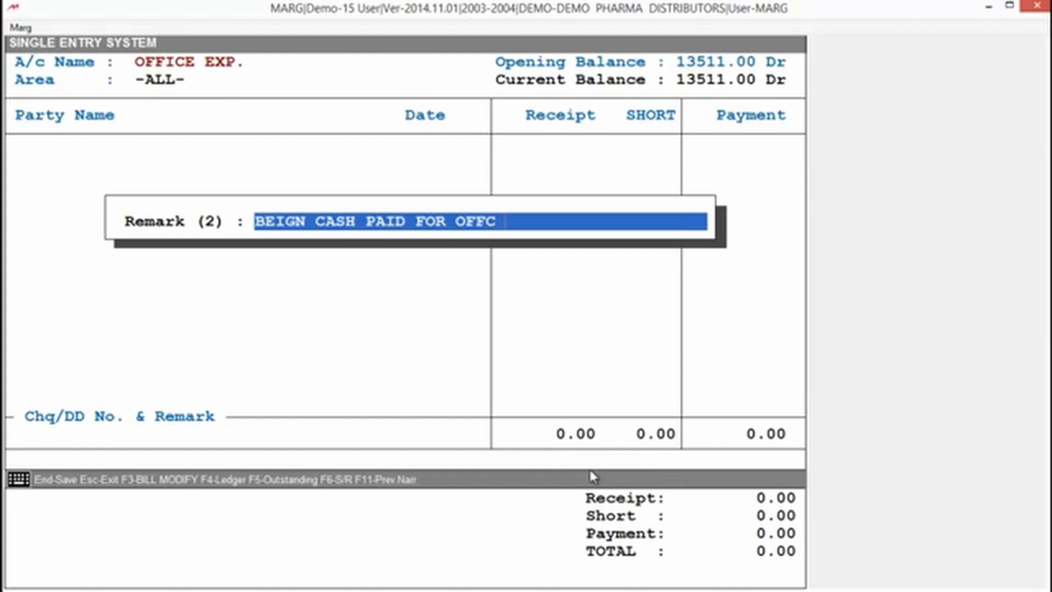
type(" MAINAAINENCE")
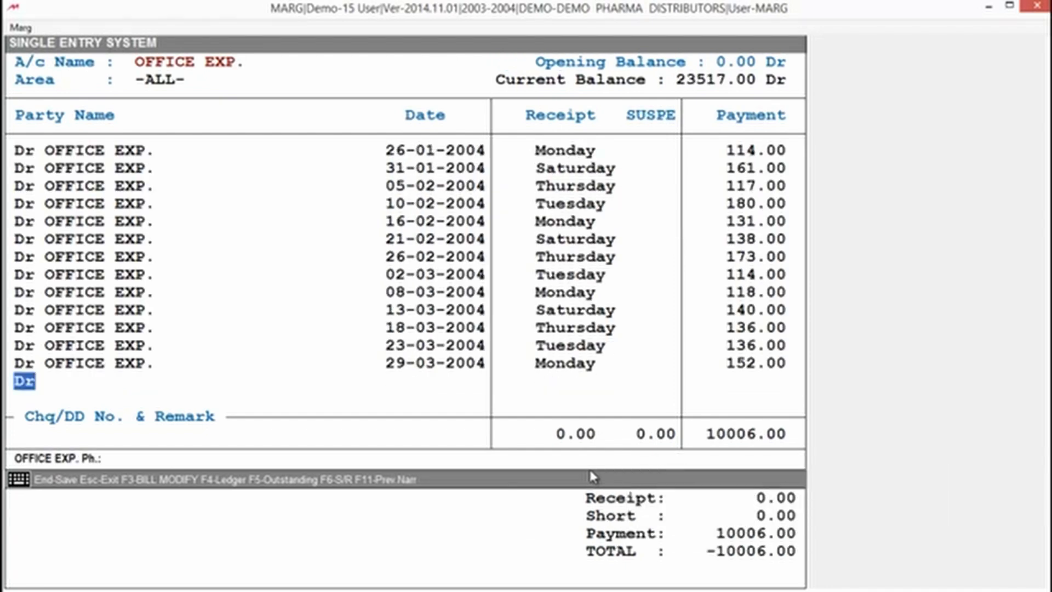
Examine the dates, weekdays and payment amounts of the generated OFFICE EXP. entries back to 30-12-2003
key("Up")
key("Up")
key("Up")
key("Up")
key("Up")
key("Up")
key("Up")
key("Up")
key("Up")
key("Up")
key("Up")
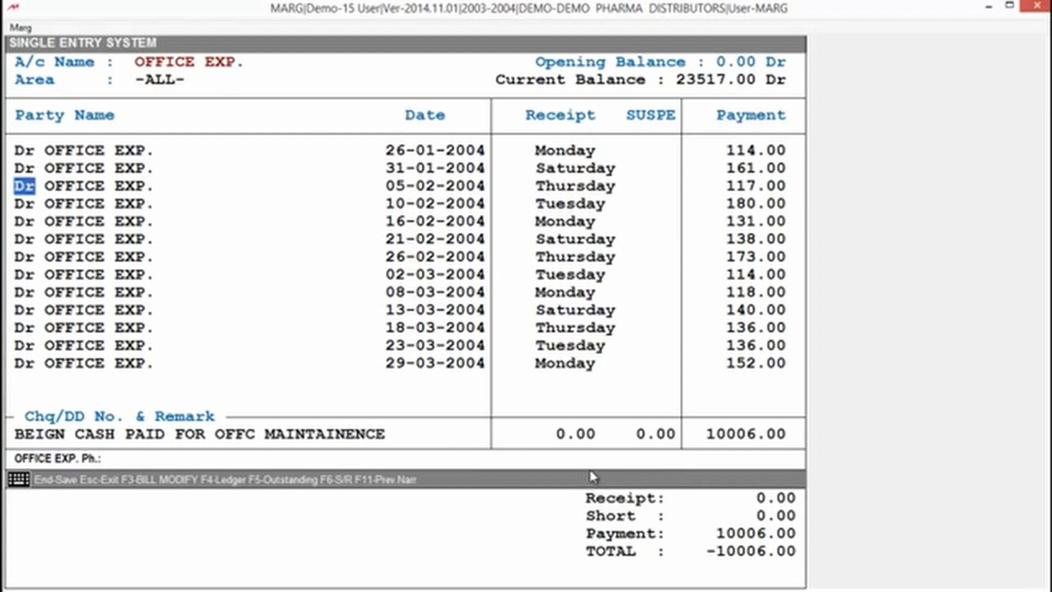
key("Up")
key("Up")
key("Up")
key("Up")
key("Up")
key("Up")
key("Up")
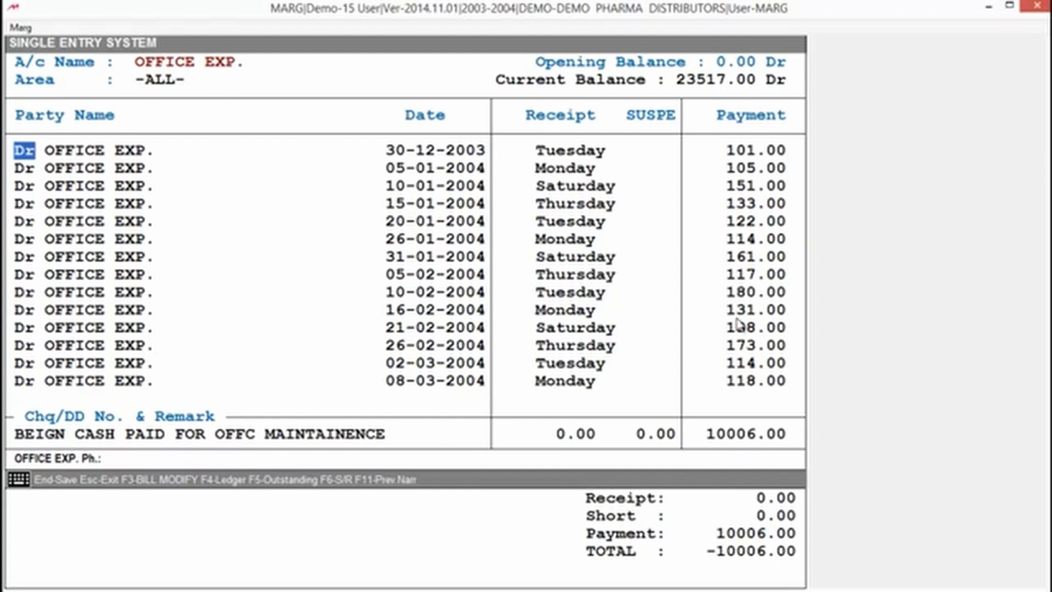
Check which remark each generated OFFICE EXP. entry carries, going back to the 08-11-2003 entry
key("Down")
key("Down")
key("Down")
key("Down")
key("Down")
key("Down")
key("Down")
key("Down")
key("Down")
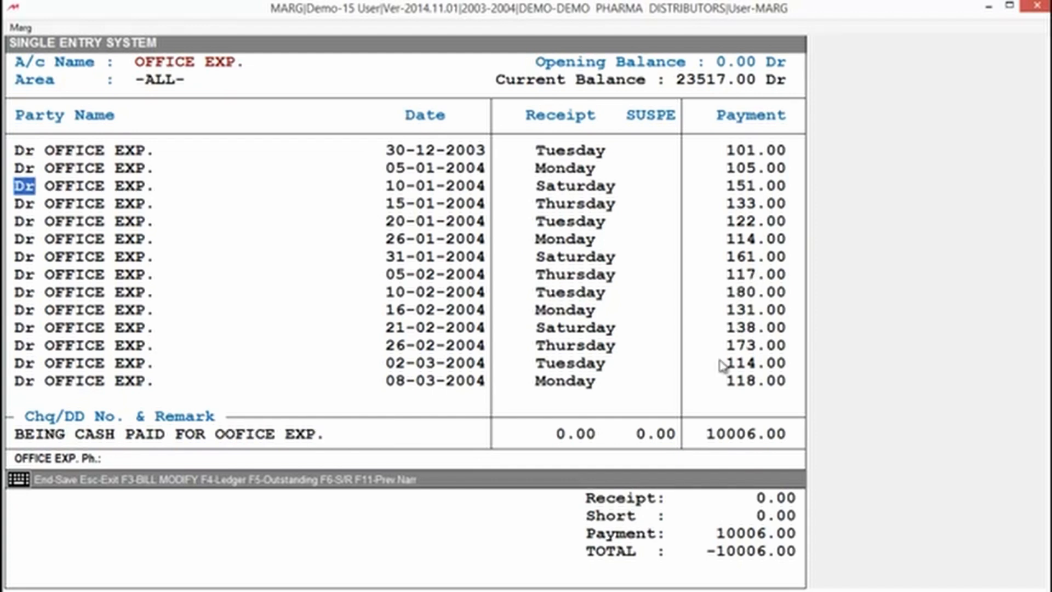
key("Down")
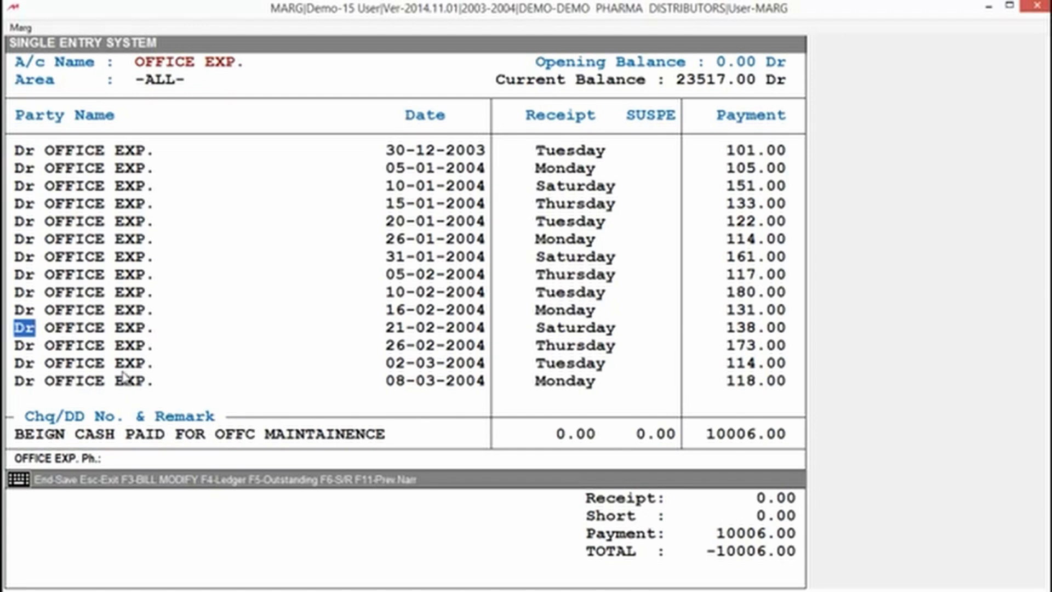
key("Up")
key("Up")
key("Up")
key("Up")
key("Up")
key("Up")
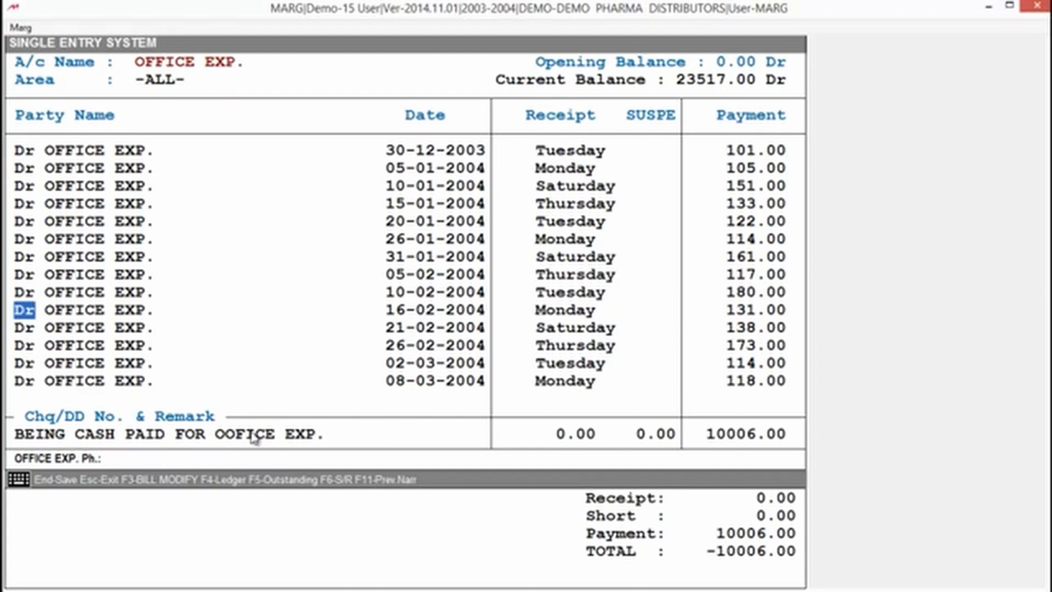
key("Up")
key("Up")
key("Up")
key("Up")
key("Up")
key("Up")
key("Up")
key("Up")
key("Up")
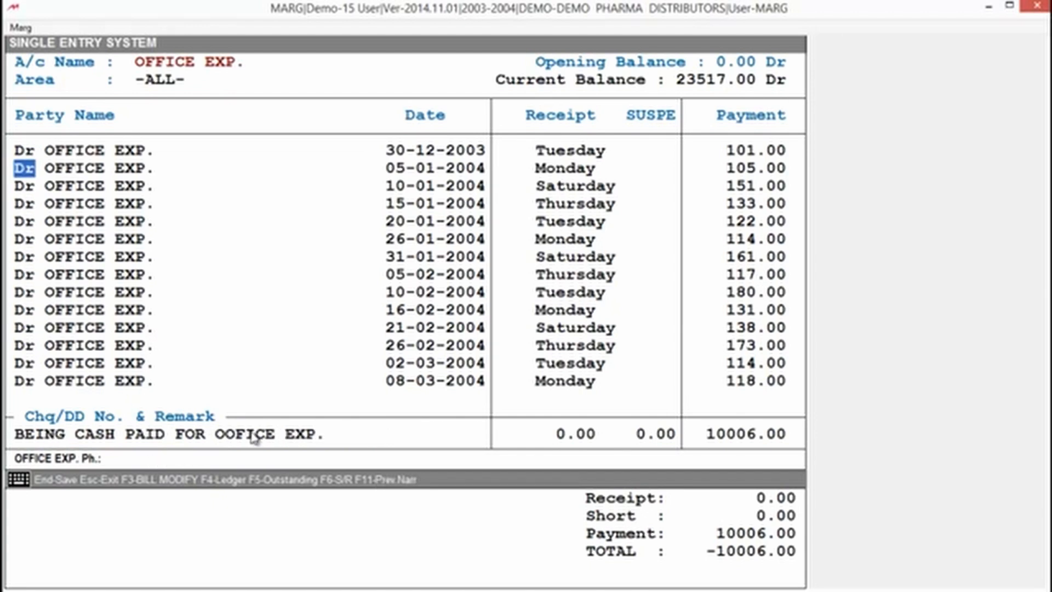
key("Up")
key("Up")
key("Up")
key("Up")
key("Up")
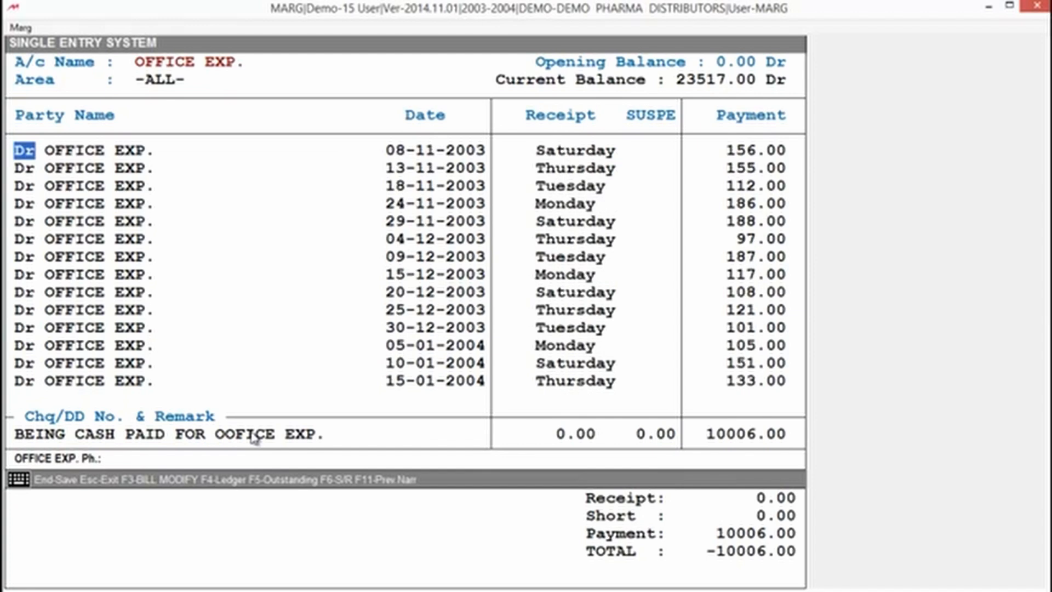
Save the generated OFFICE EXP. vouchers
key("End")
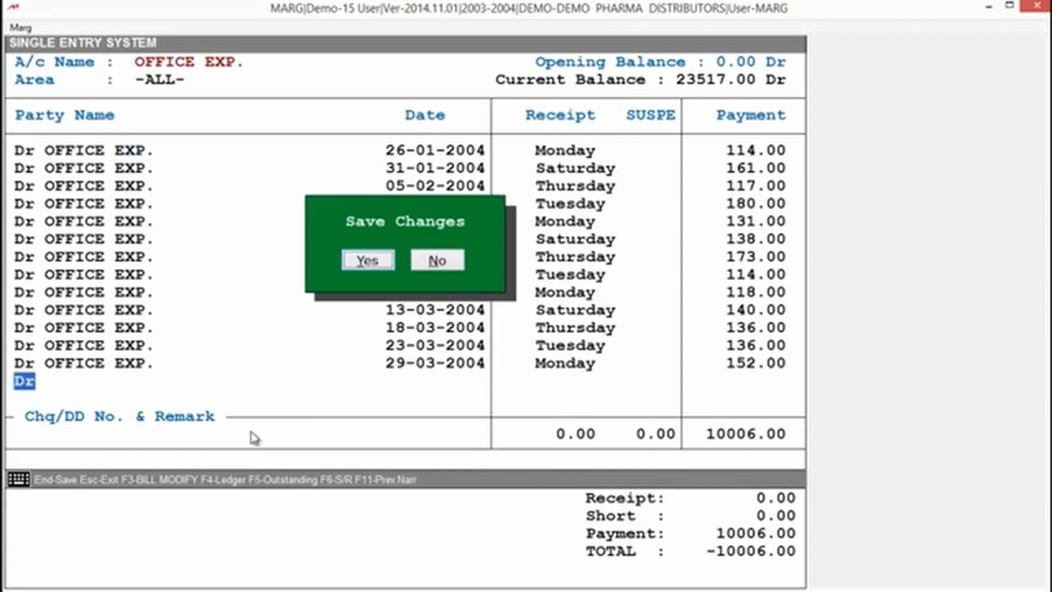
key("Return")
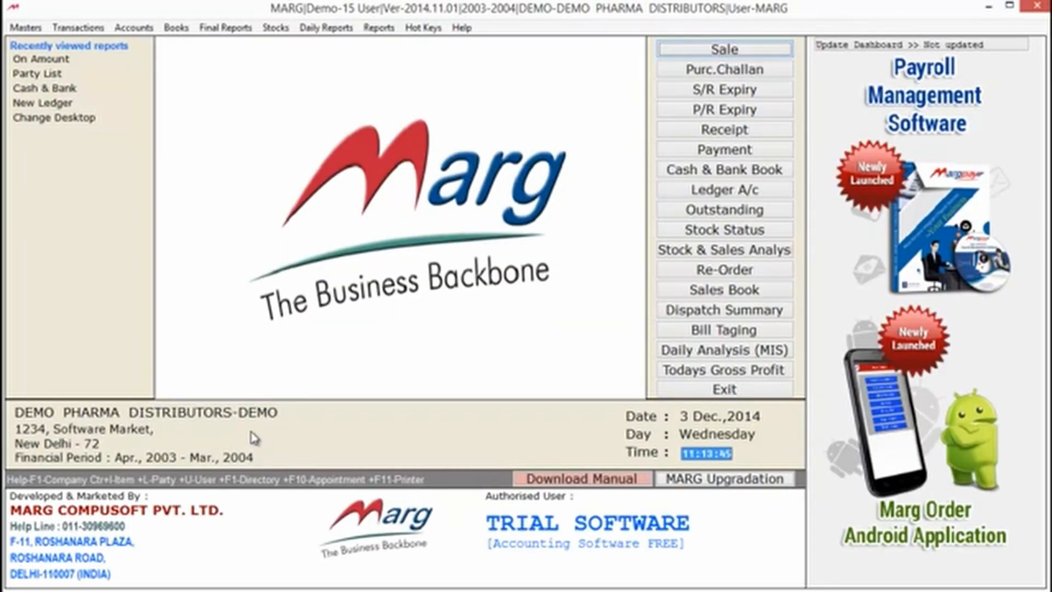
Open the OFFICE EXP. ledger for the period 01-04-2003 to 31-03-2004
key("ctrl+l")
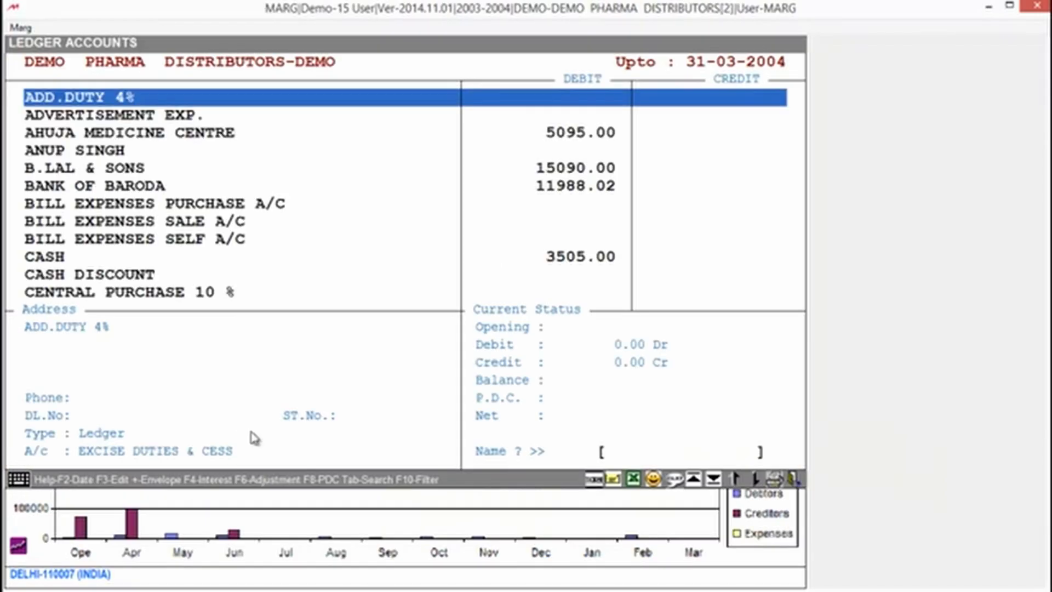
type("OF")
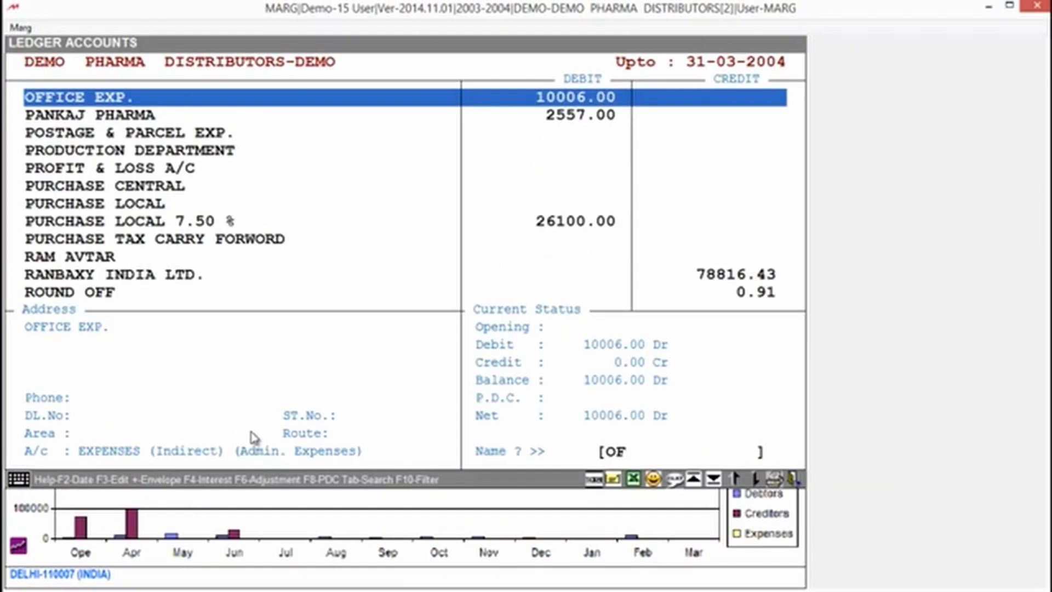
key("Return")
key("Return")
key("Return")
key("Return")
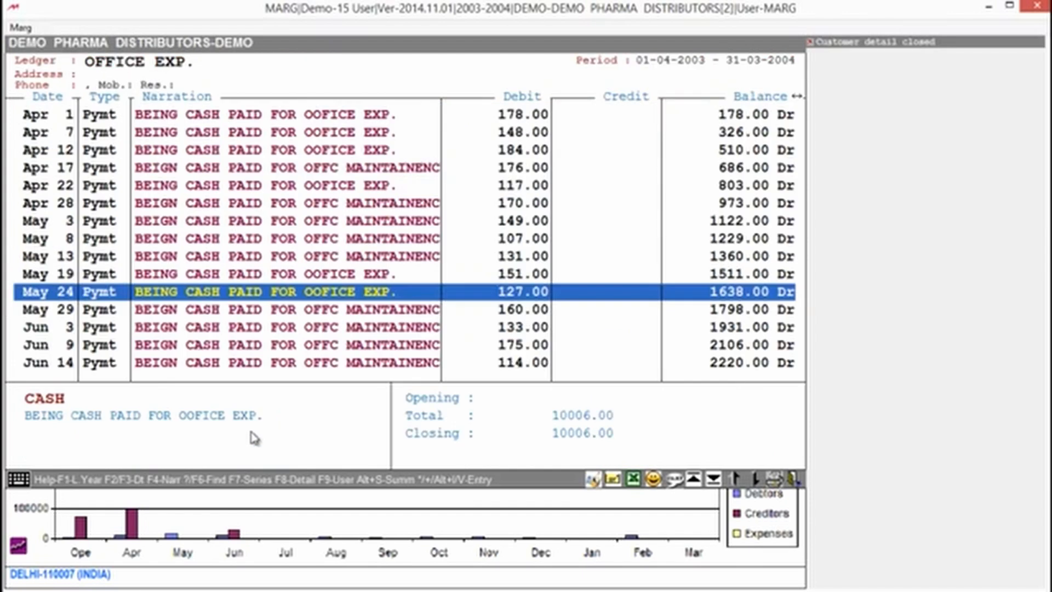
Examine the April and May payment entries and their narrations in the OFFICE EXP. ledger and close it
key("Up")
key("Up")
key("Up")
key("Up")
key("Up")
key("Up")
key("Up")
key("Up")
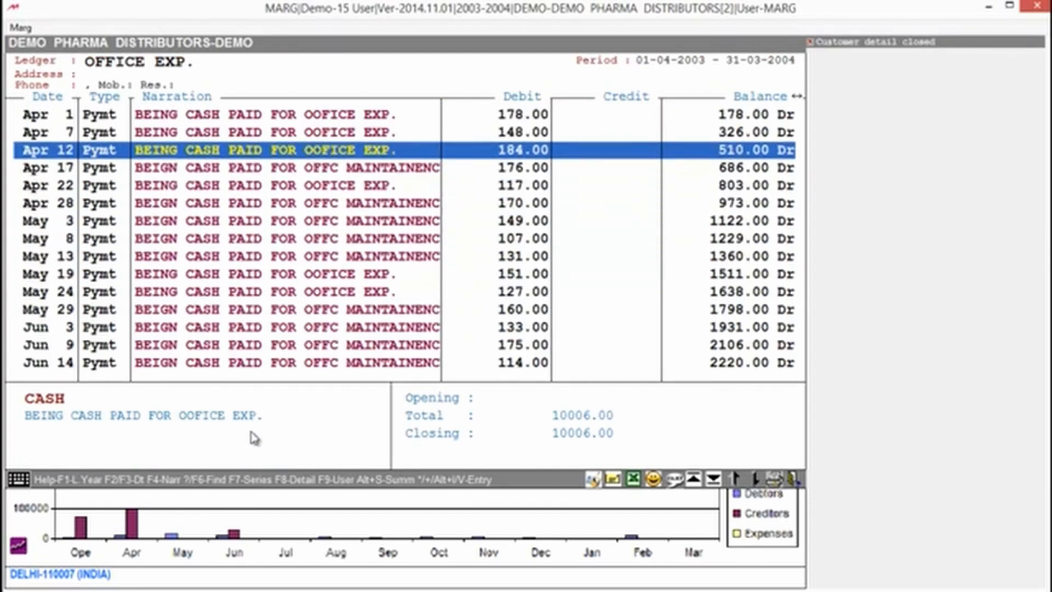
key("Up")
key("Down")
key("Down")
key("Down")
key("Down")
key("Down")
key("Down")
key("Down")
key("Down")
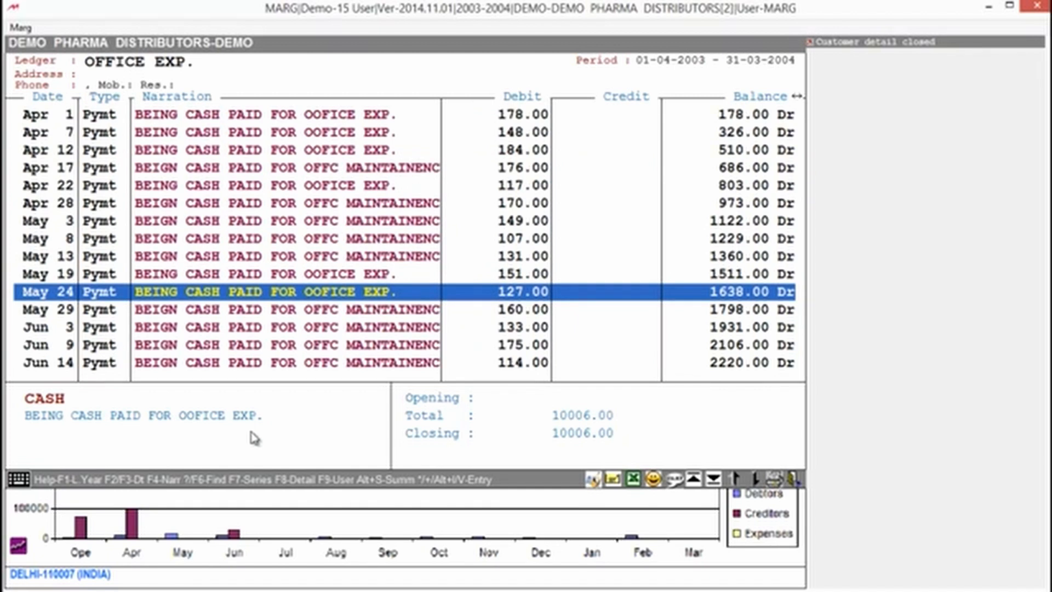
key("Down")
key("Down")
key("Escape")
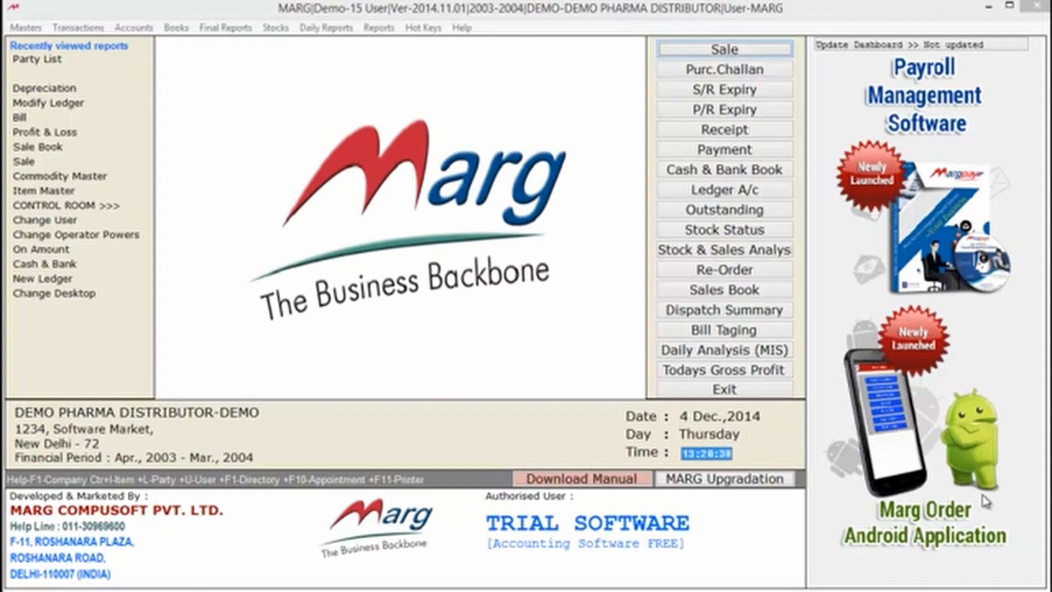
Display the CASH ledger month by month for the period 01-04-2003 to 31-03-2004
left_click(986, 501)
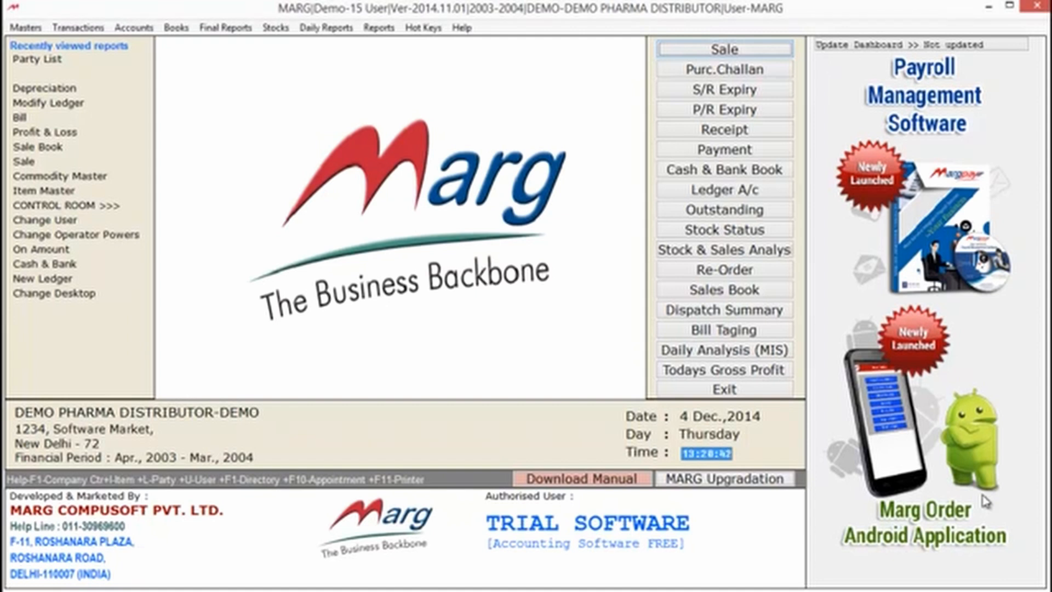
key("ctrl+l")
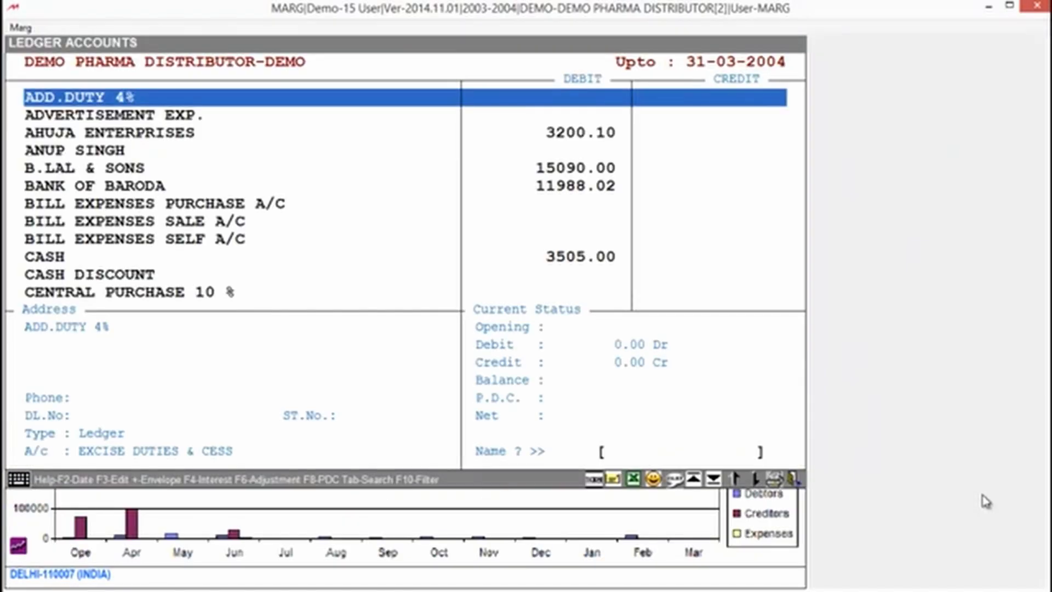
type("CA")
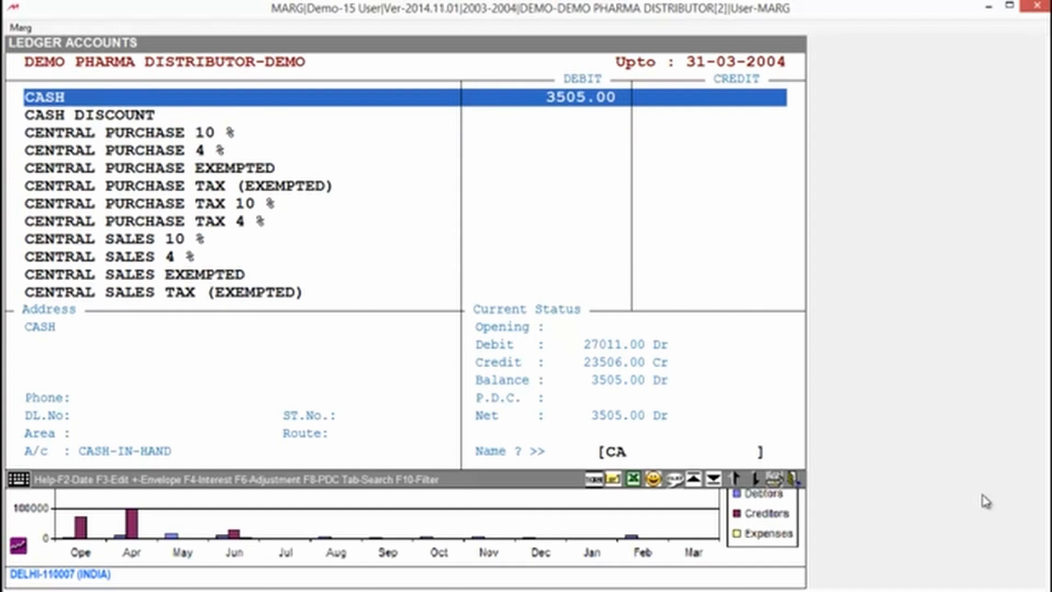
key("Return")
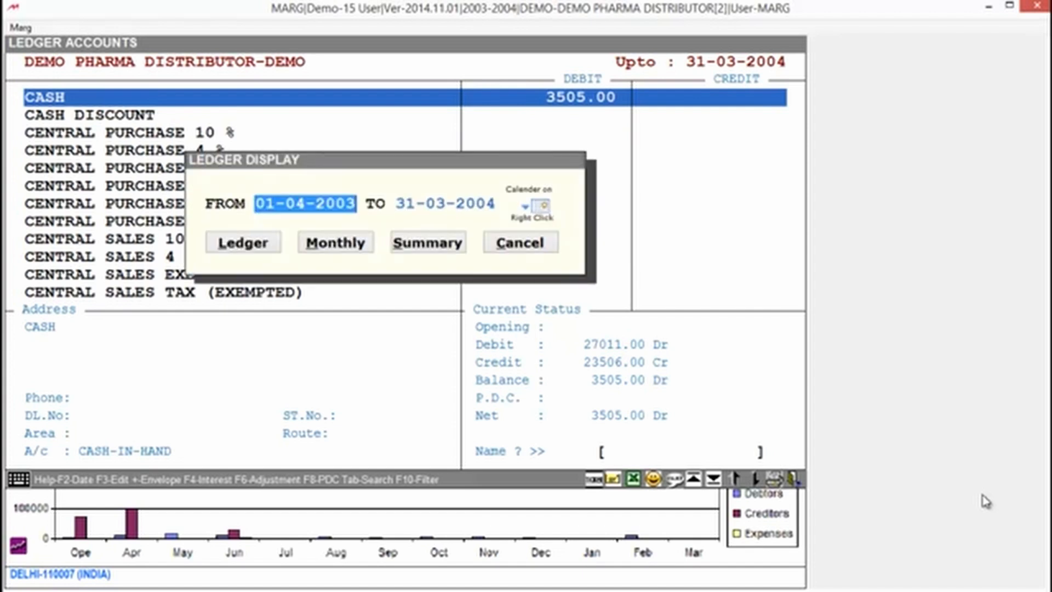
key("Return")
key("Return")
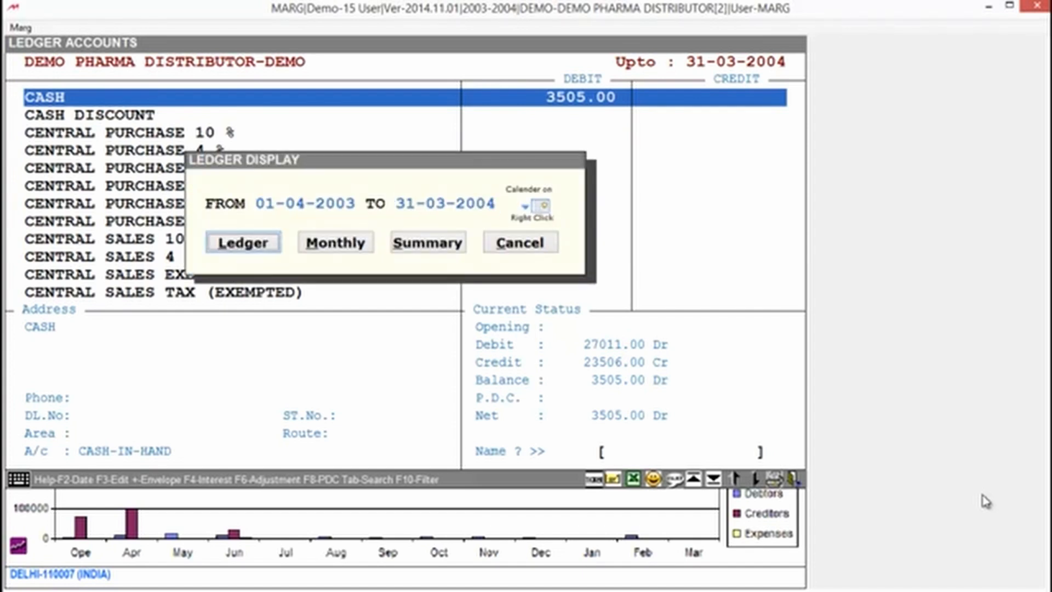
key("Right")
key("Return")
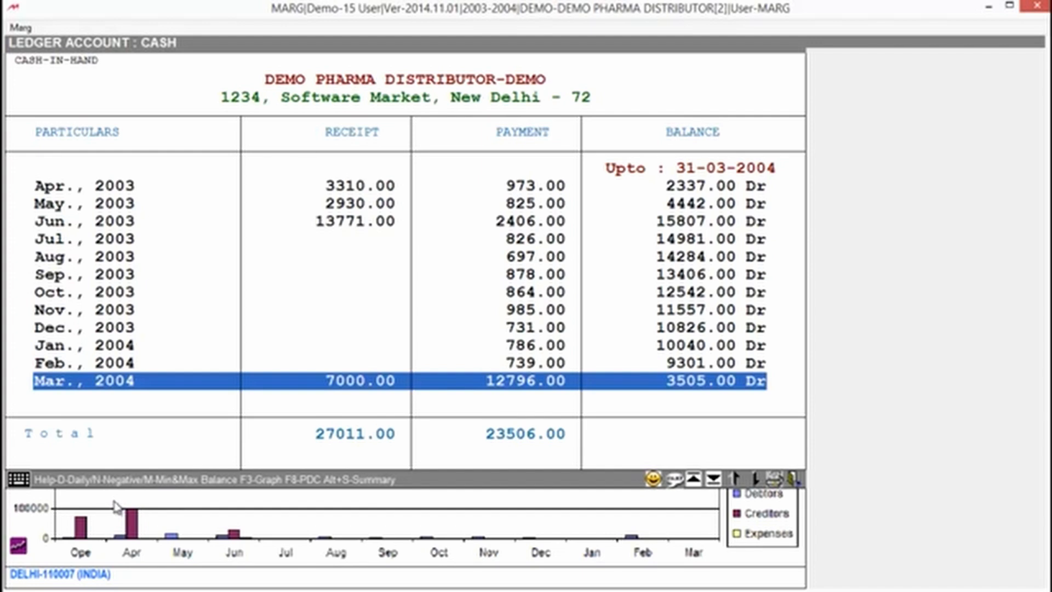
Examine the CASH ledger's negative balance dates and its minimum and maximum balances
key("n")
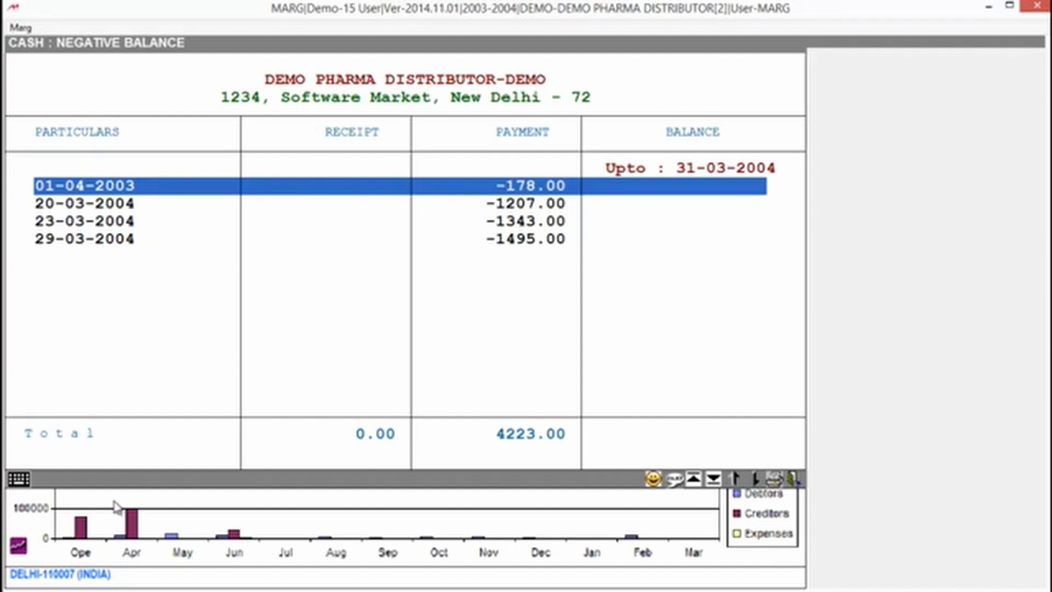
key("Escape")
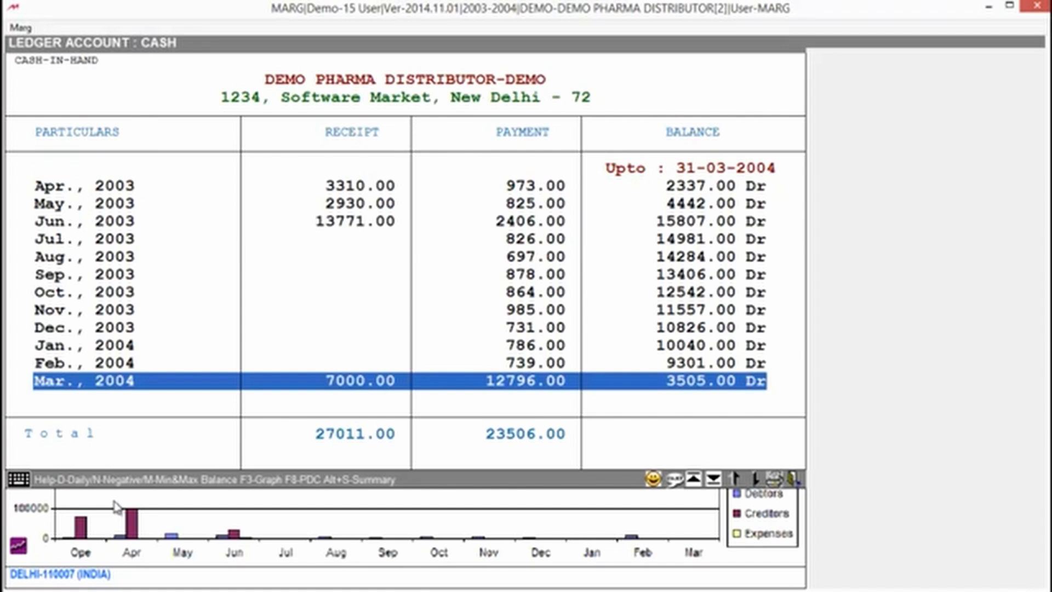
key("m")
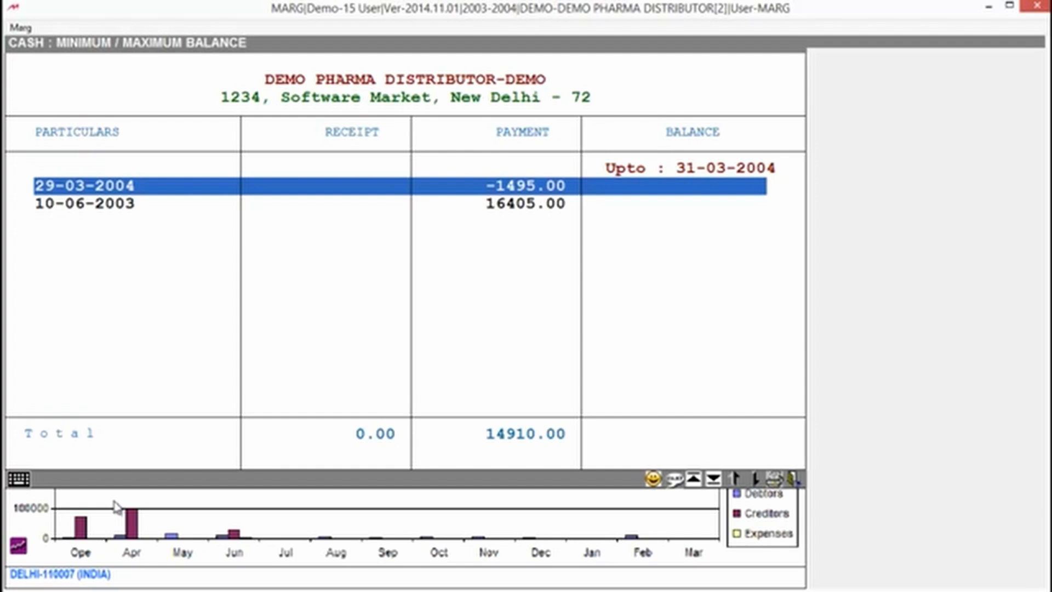
key("Escape")
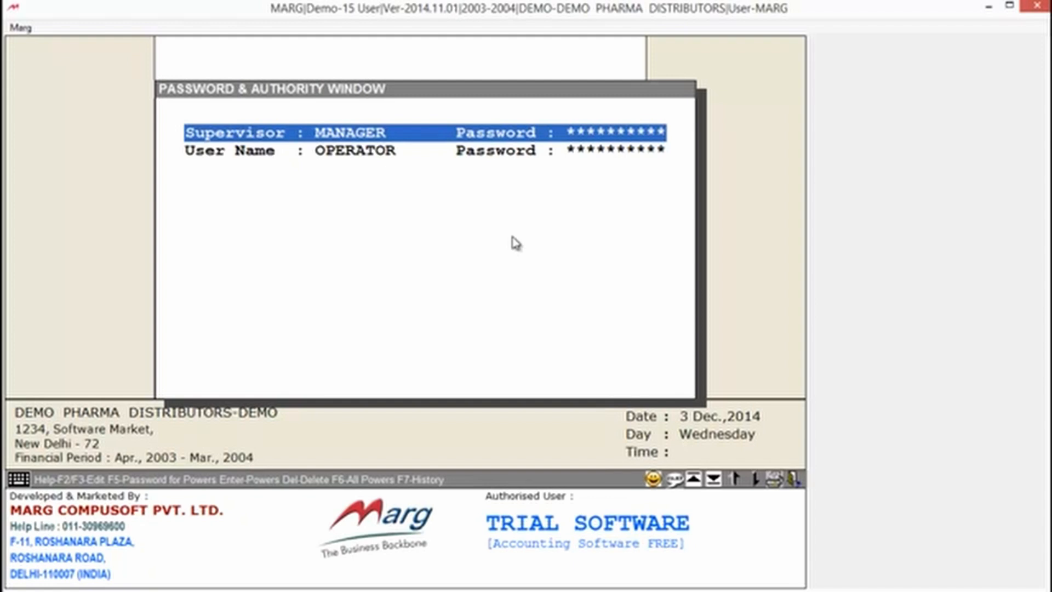
Close the password and authority window and complete the change to the OPERATOR user with the default screen saver setting
key("Down")
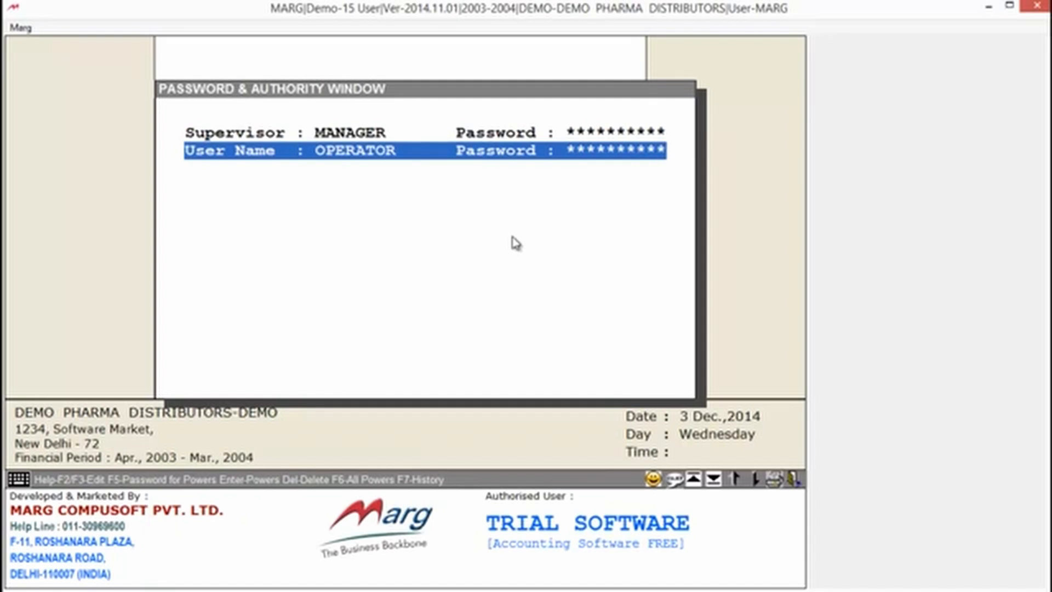
key("Escape")
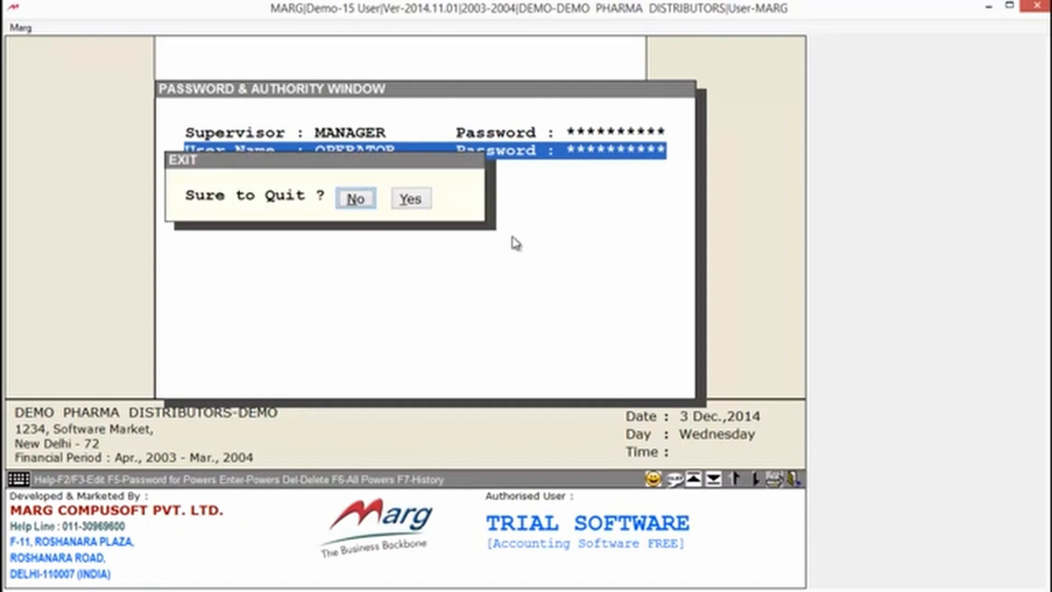
key("Right")
key("Return")
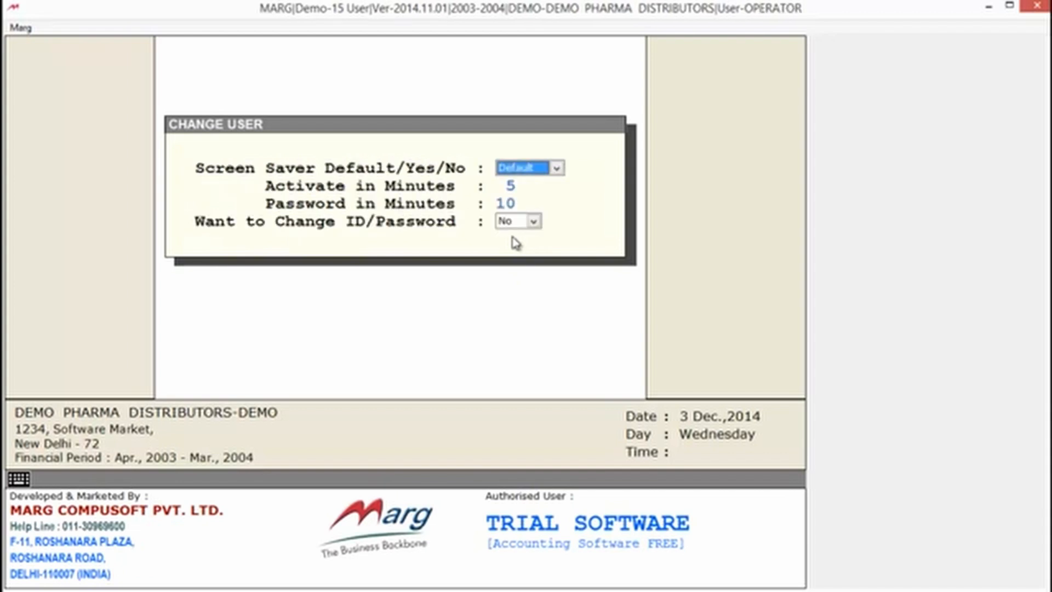
key("Return")
key("Return")
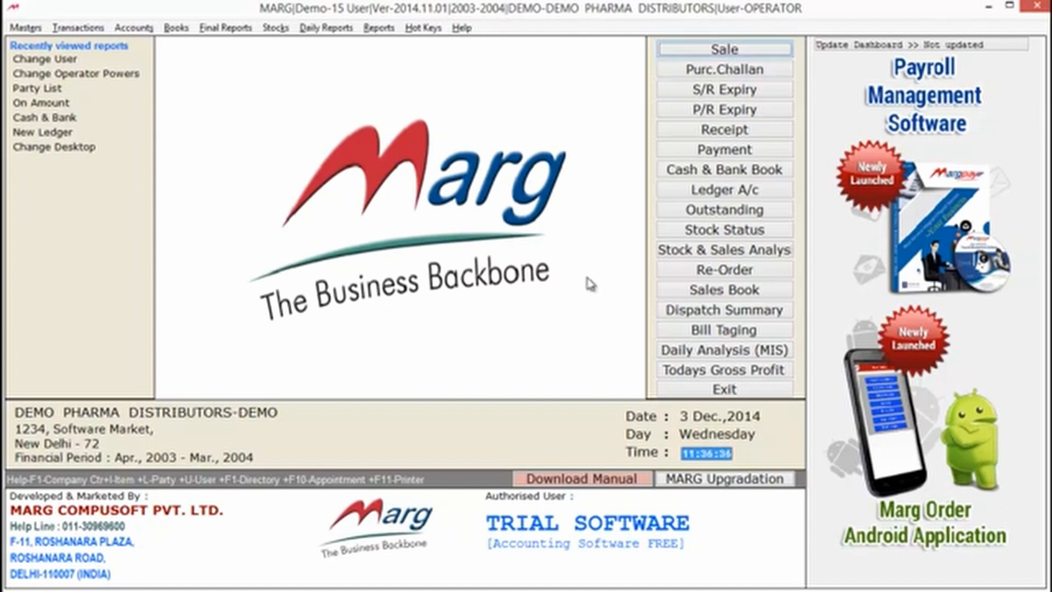
Open a blank payment voucher dated 31-03-2004 as OPERATOR and close it without an entry
key("alt+a")
key("Right")
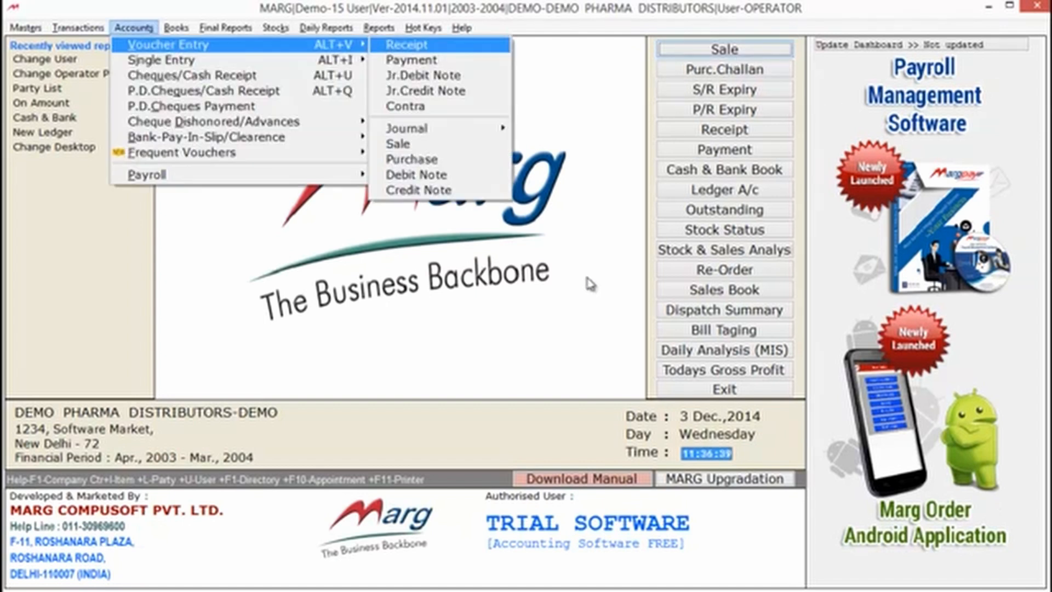
key("Down")
key("Return")
key("Return")
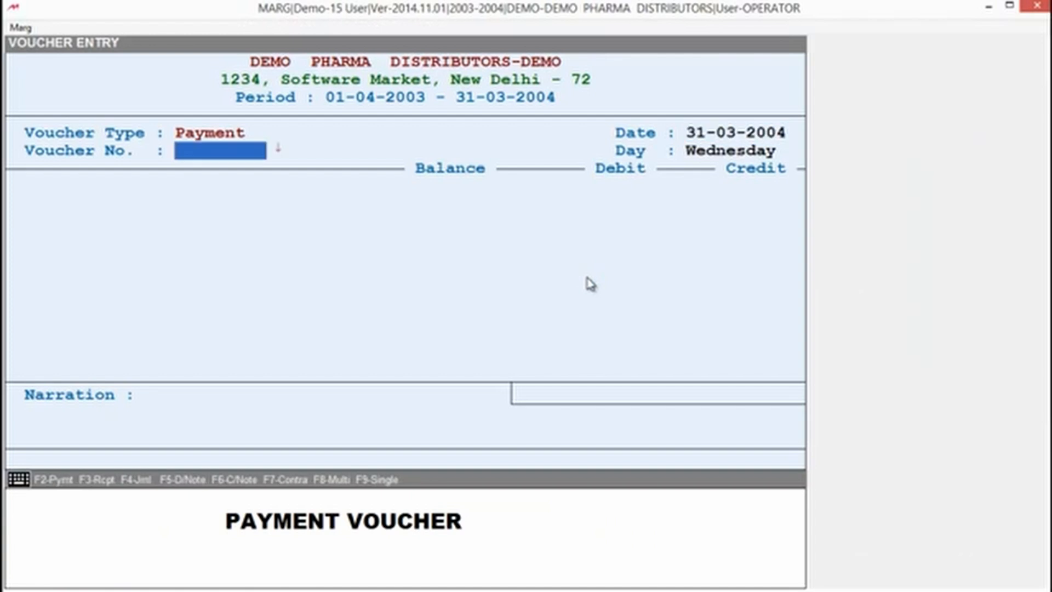
key("Return")
key("Escape")
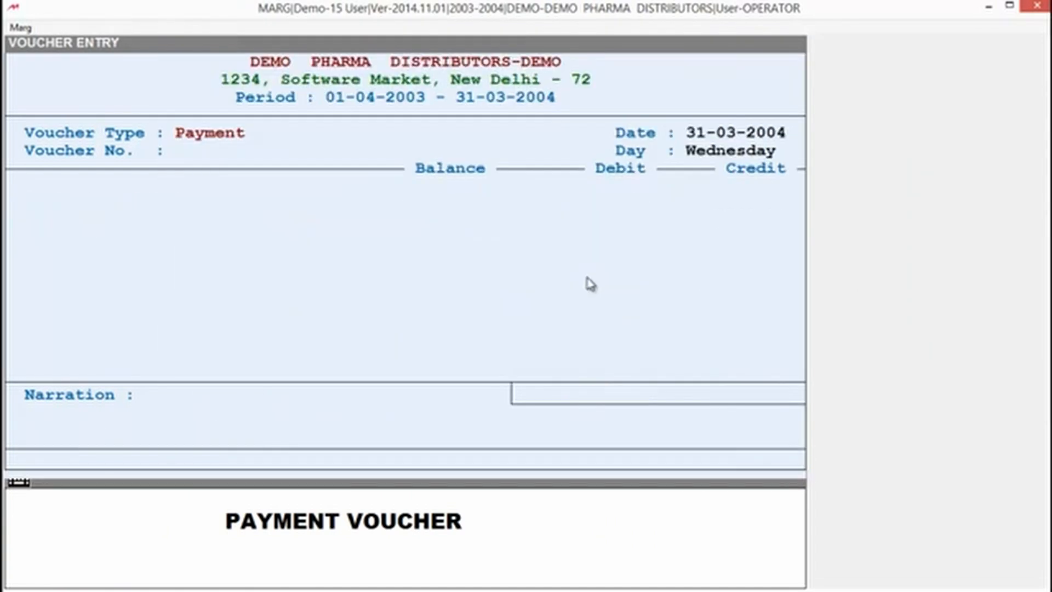
key("Escape")
key("Escape")
Try to open the Unchecked Voucher report from the IT-ST-Auditor reports as the OPERATOR user
key("alt+f")
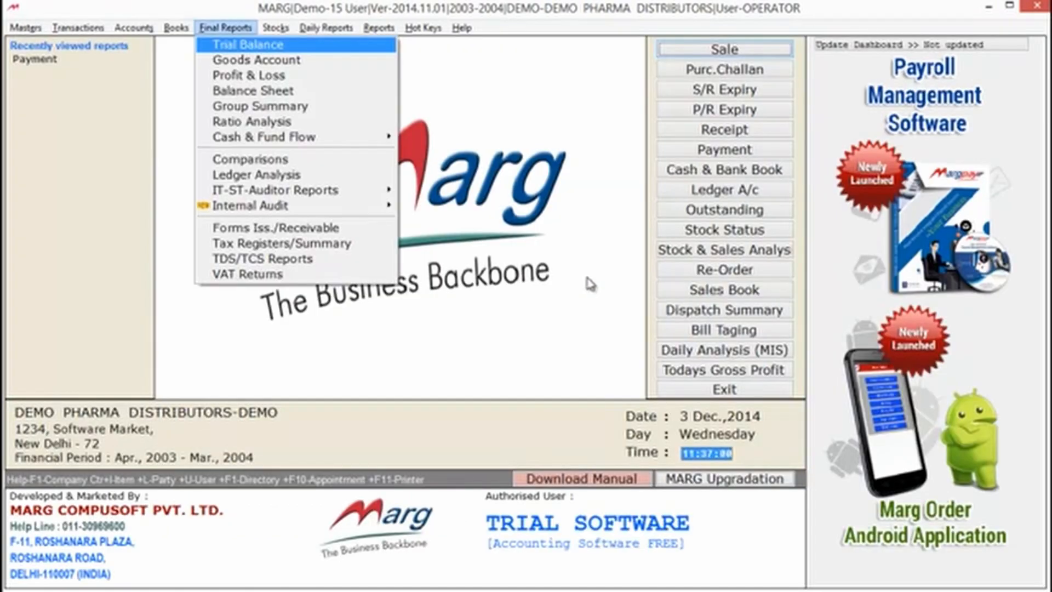
key("Up")
key("Up")
key("Up")
key("Up")
key("Up")
key("Up")
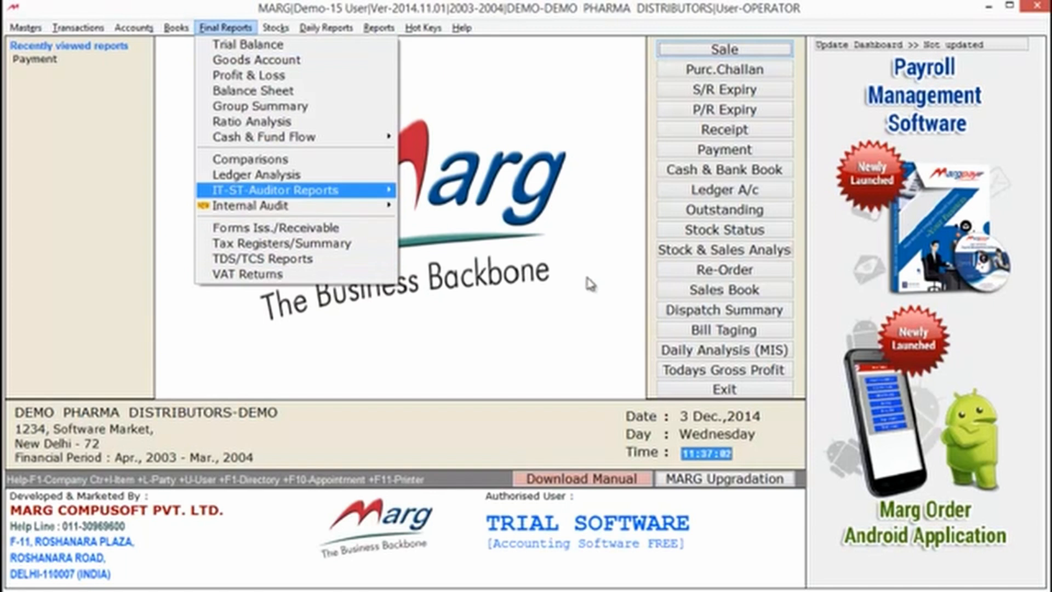
key("Right")
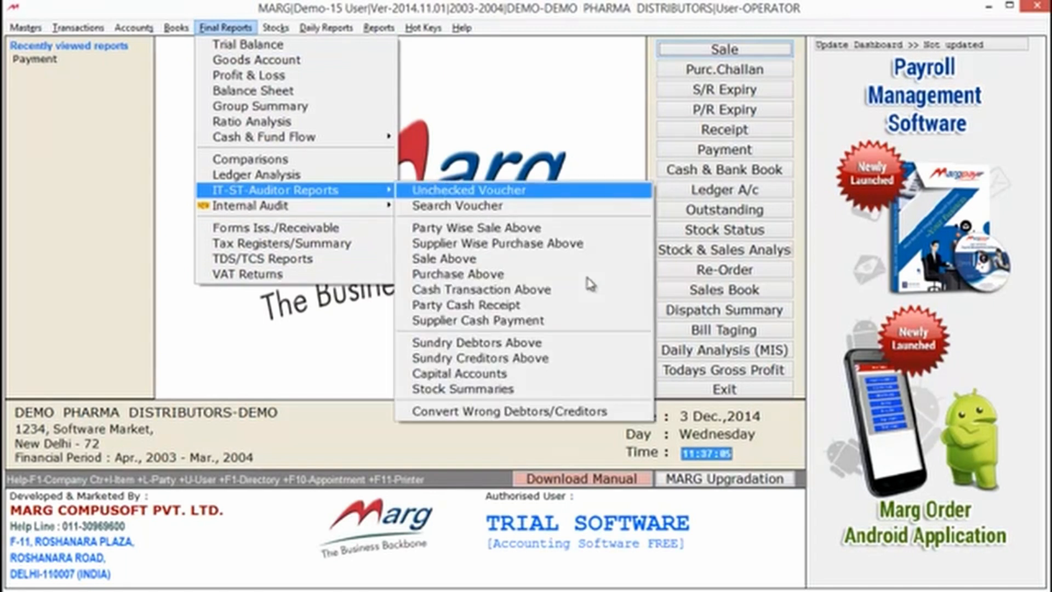
key("Return")
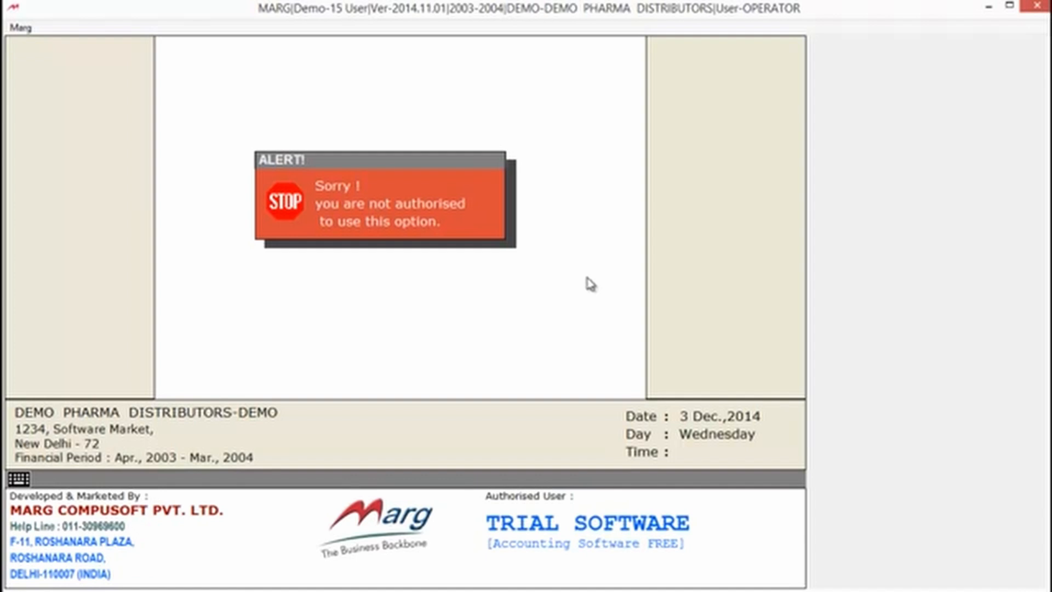
key("Escape")
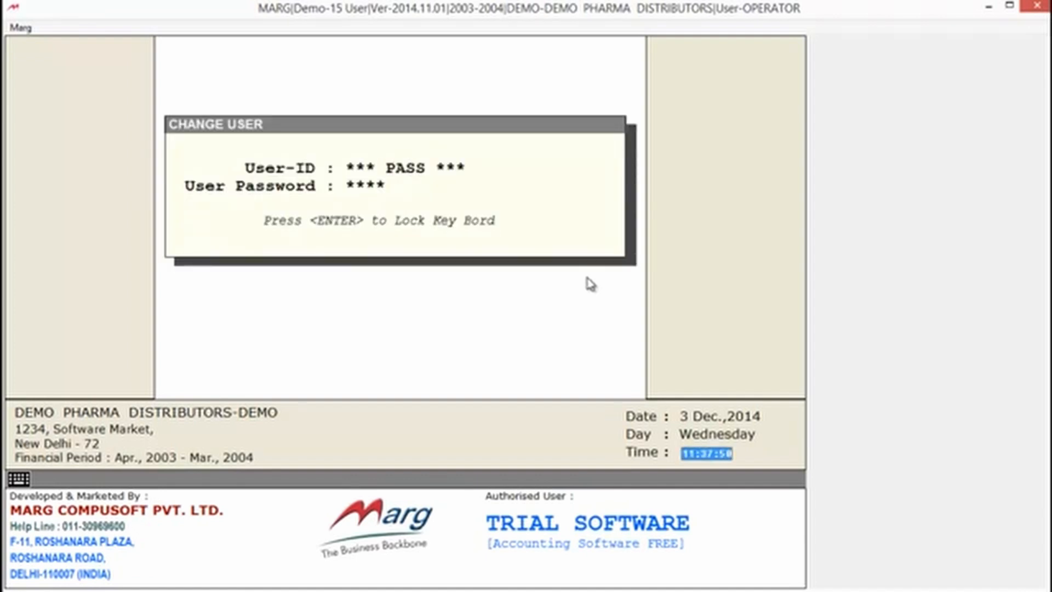
Change the current user to MANAGER by confirming the user ID and user password
key("Return")
key("Return")
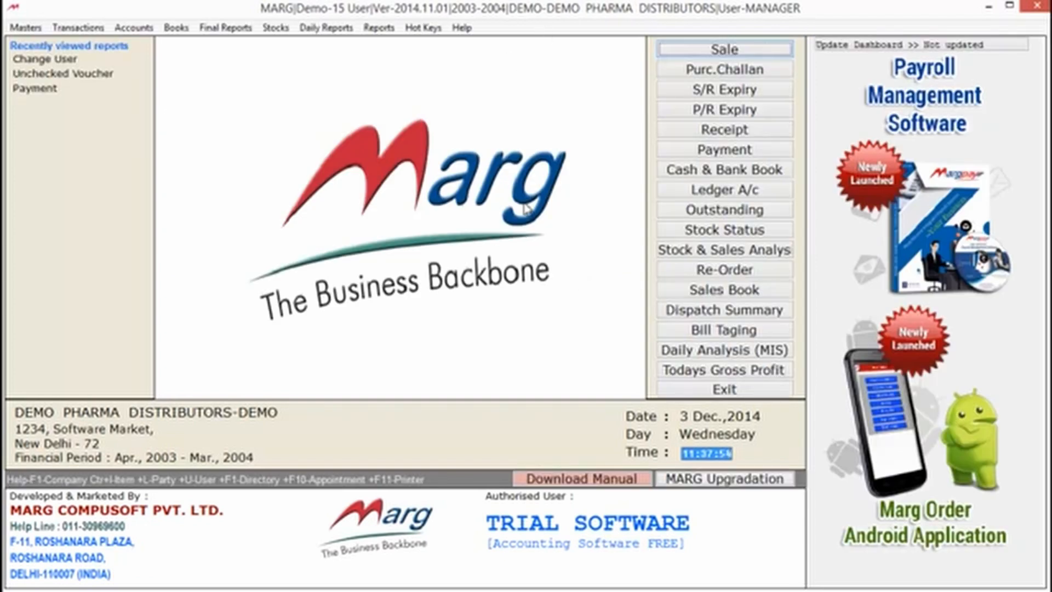
Open the Unchecked Voucher report from the IT-ST-Auditor reports as the MANAGER user
key("alt+f")
key("Up")
key("Up")
key("Up")
key("Up")
key("Up")
key("Up")
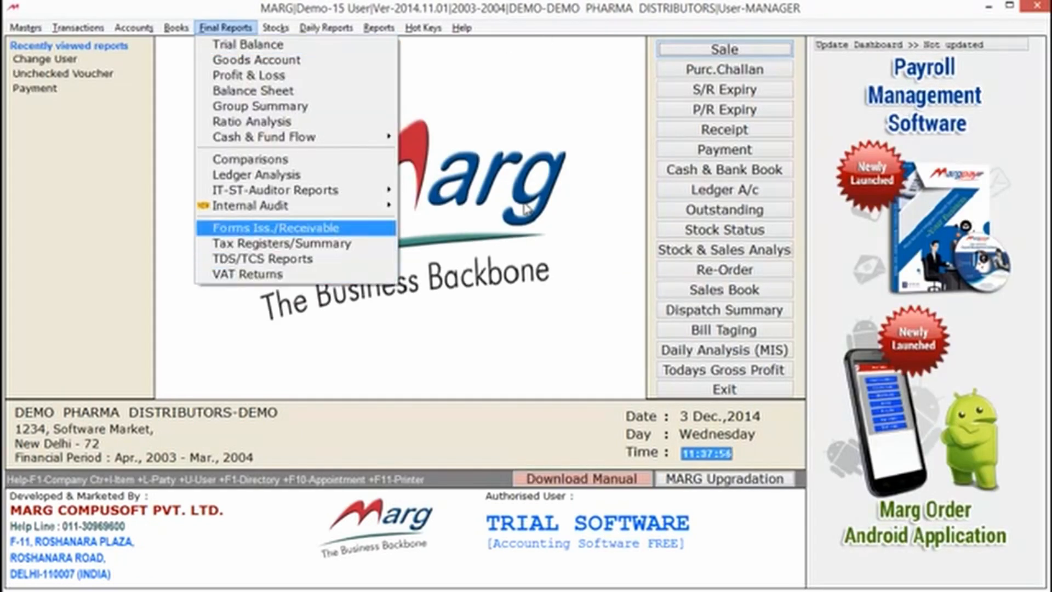
key("Right")
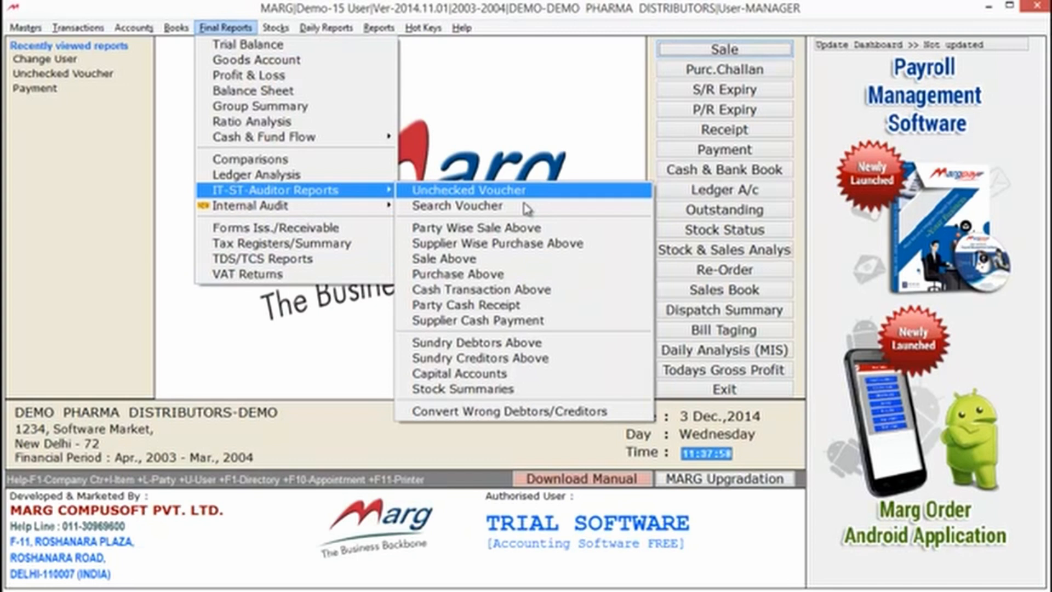
key("Return")
Examine the AHUJA MEDICINE CENTRE receipt and the RANBAXY INDIA LTD. payment in the unchecked vouchers list
key("Down")
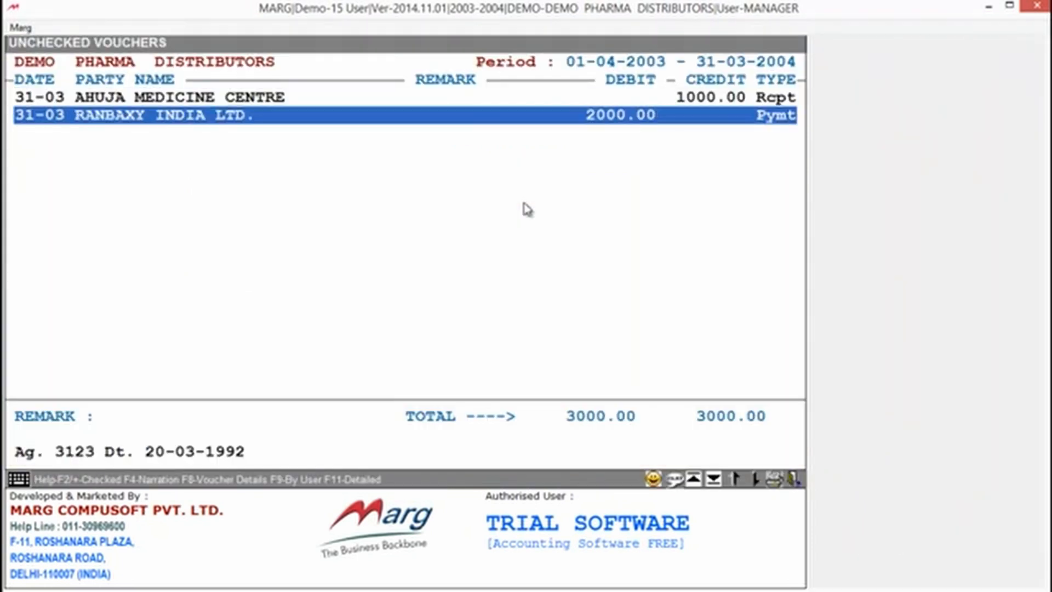
key("Up")
key("Down")
key("Up")
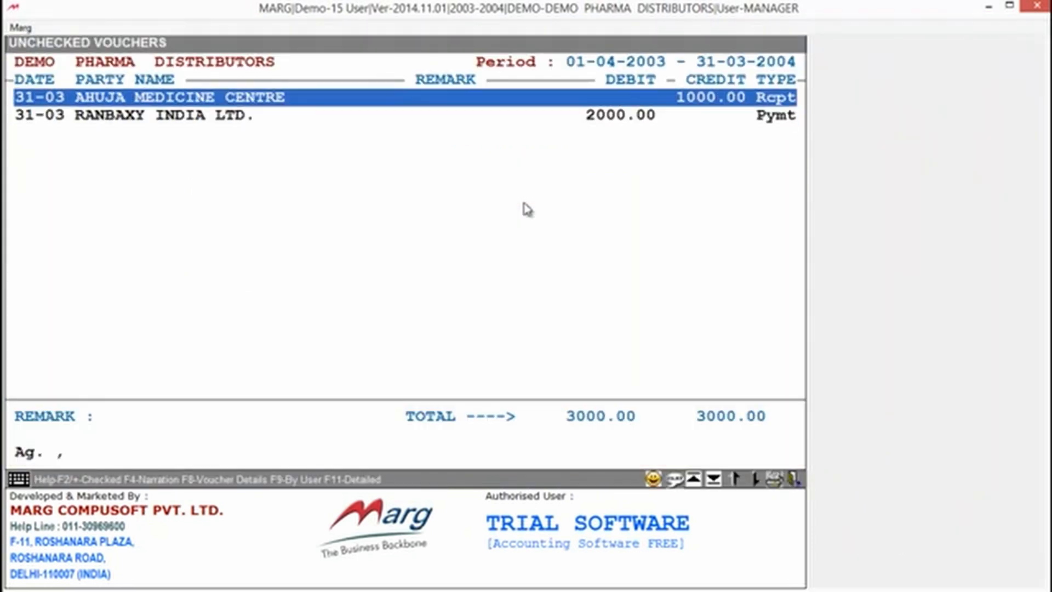
key("Down")
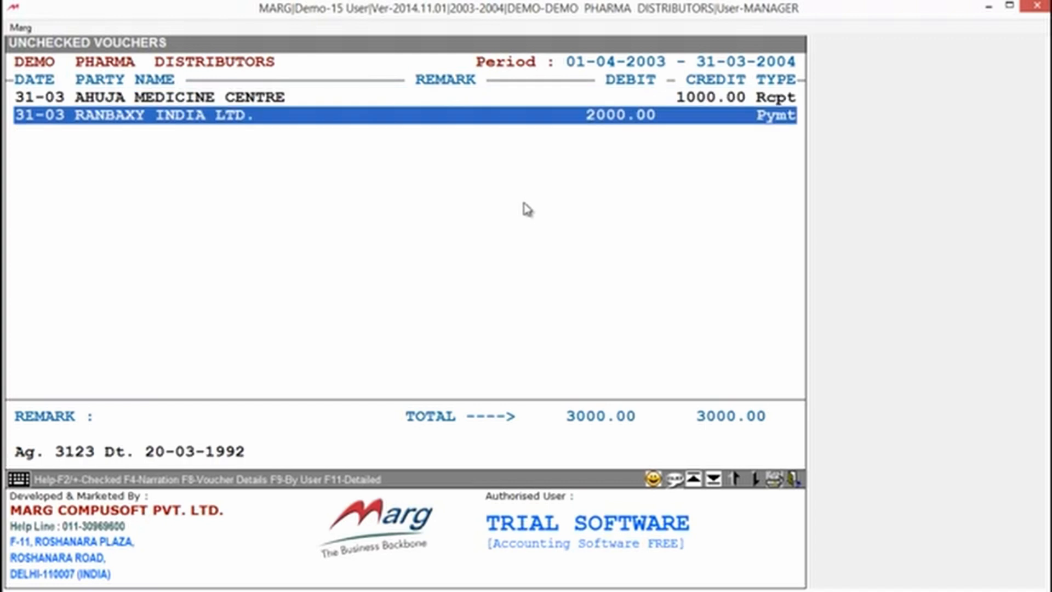
key("Up")
key("Down")
key("Up")
key("Down")
key("Up")
key("Down")
Review the RANBAXY INDIA LTD. payment voucher, mark it as checked, and close the unchecked vouchers list
key("Return")
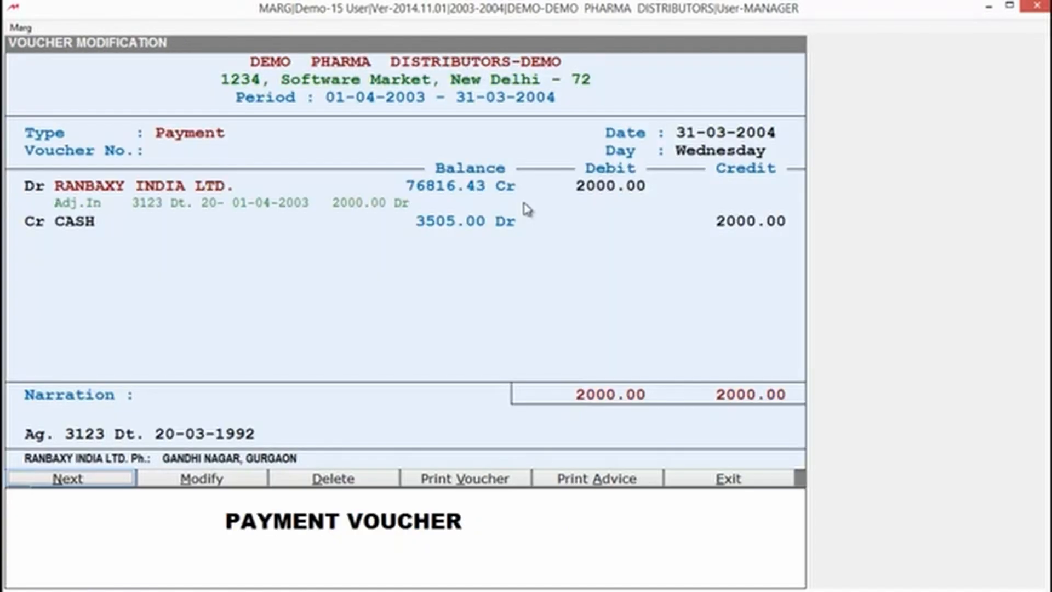
key("Escape")
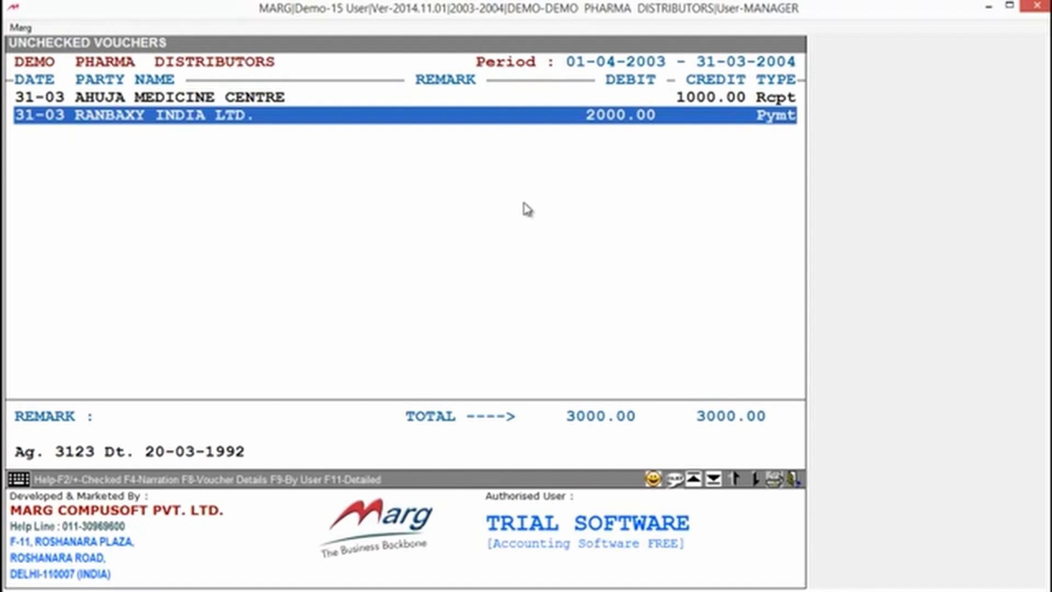
key("F2")
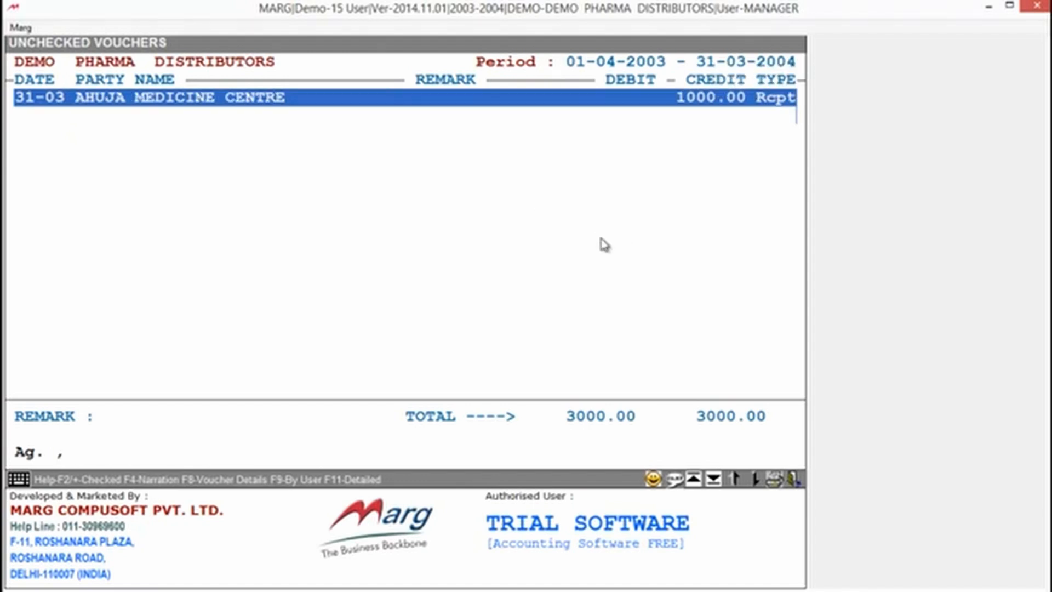
key("Escape")
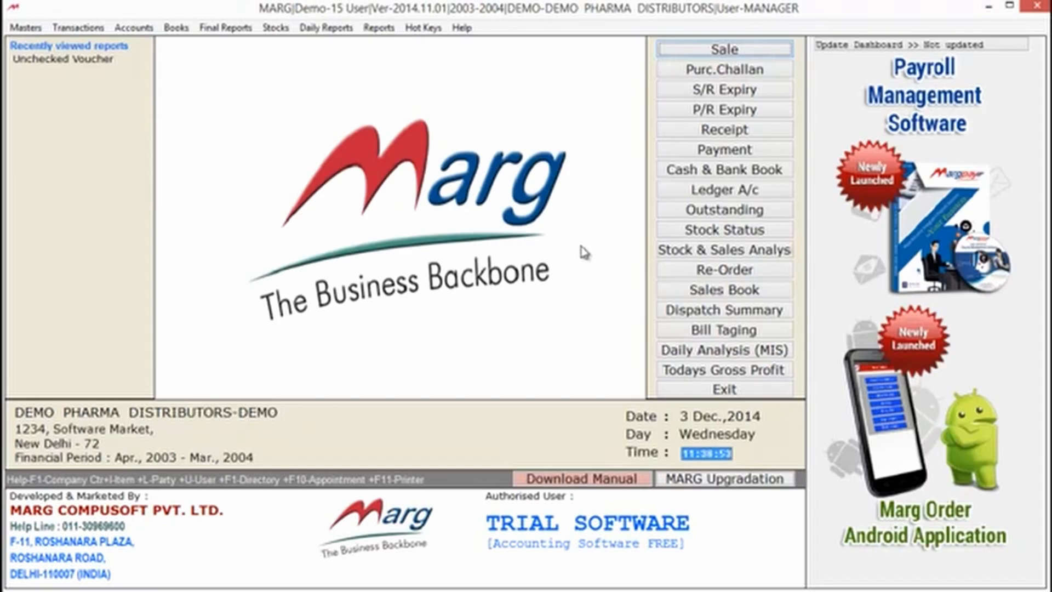
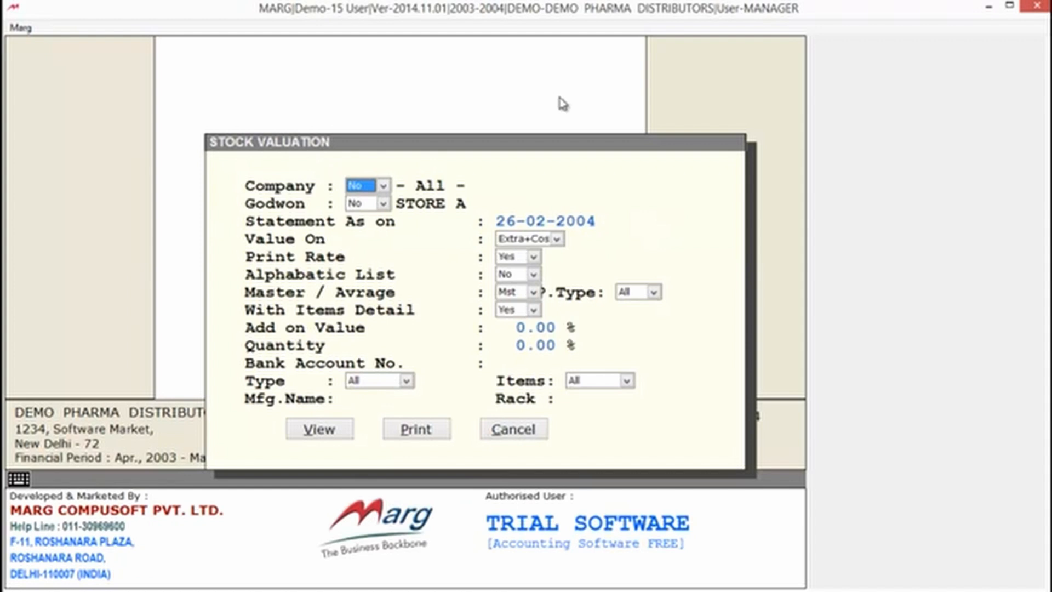
View the companies selectable for the stock valuation and keep the Company filter at No for all companies
key("y")
key("Return")
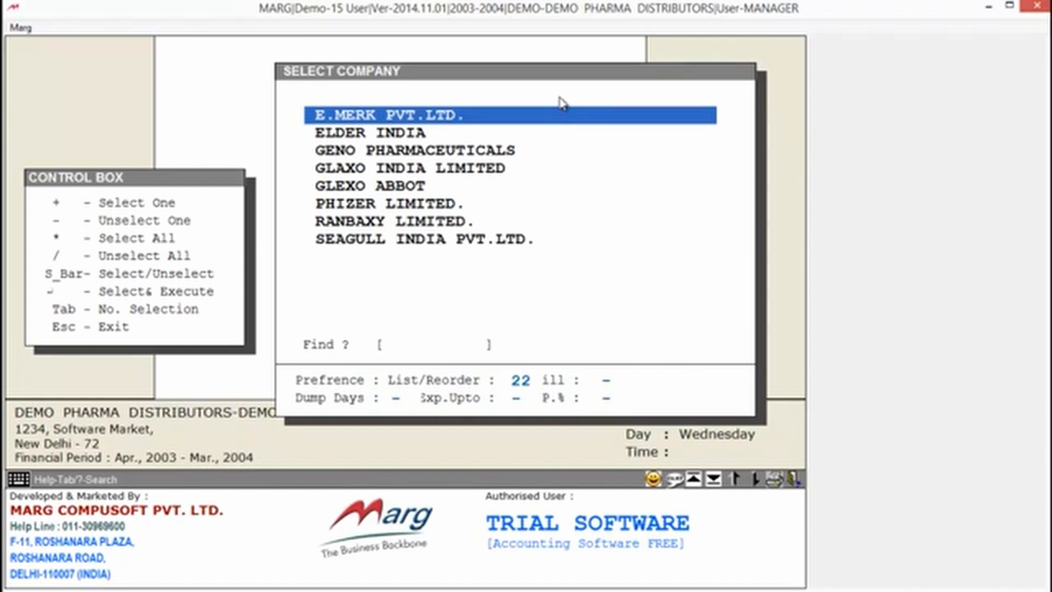
key("Escape")
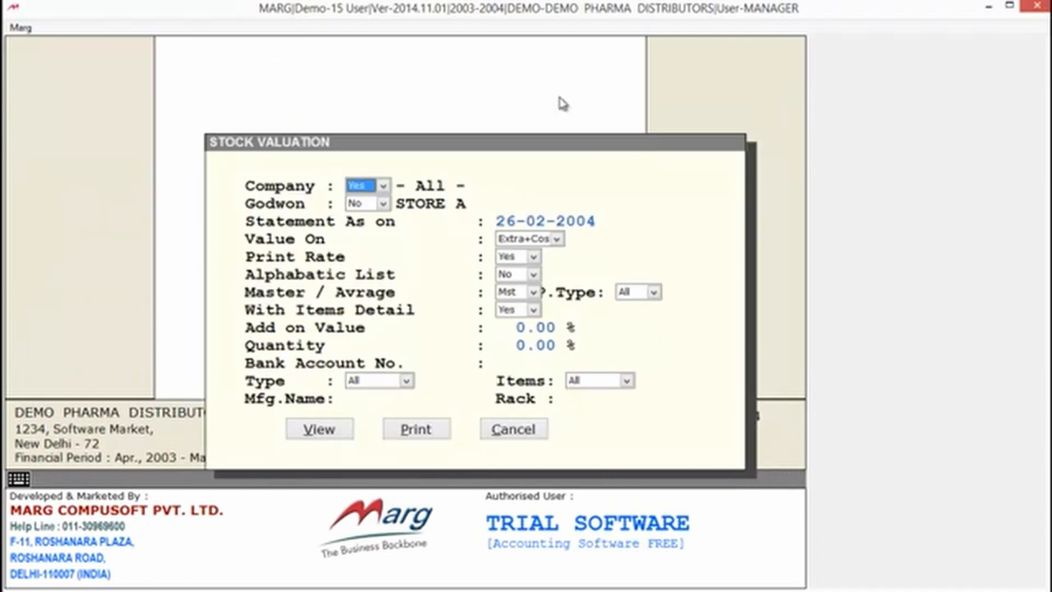
key("Return")
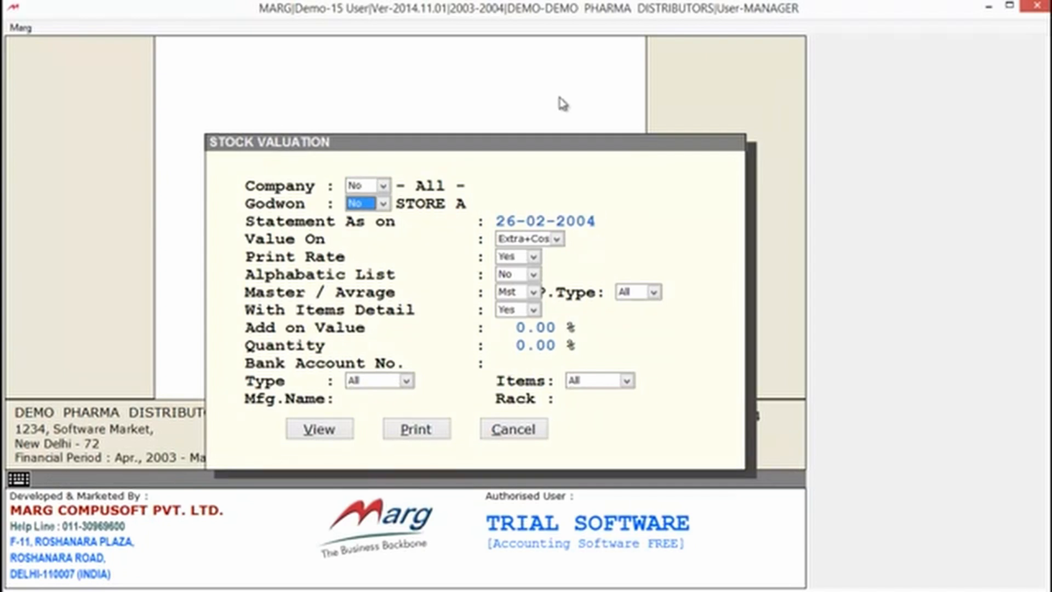
Keep the stock valuation's Godwon filter at No, statement date at 26-02-2004 and Value On at Extra+Cost
key("Return")
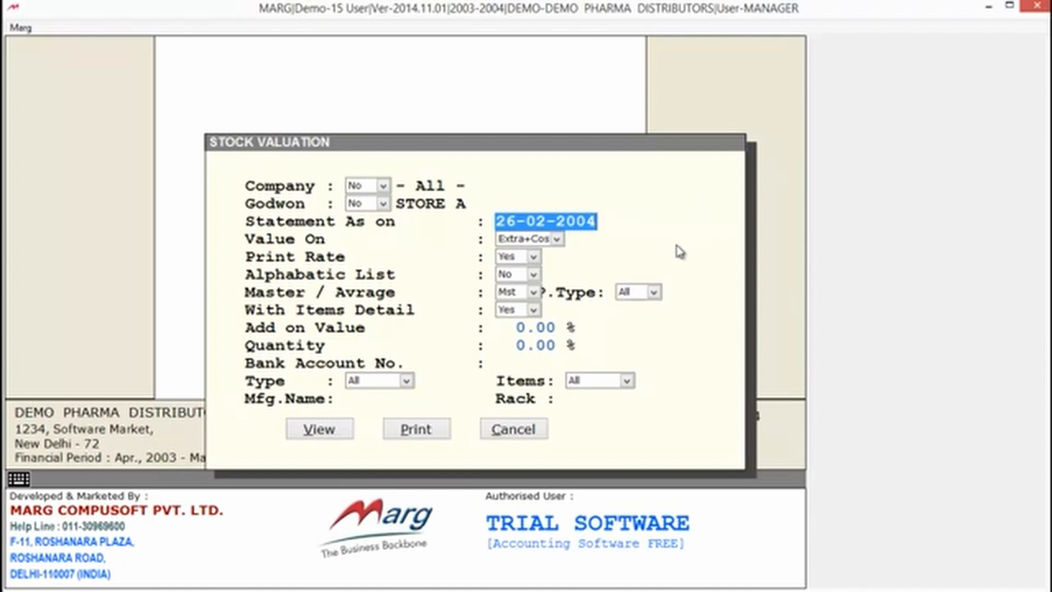
key("Return")
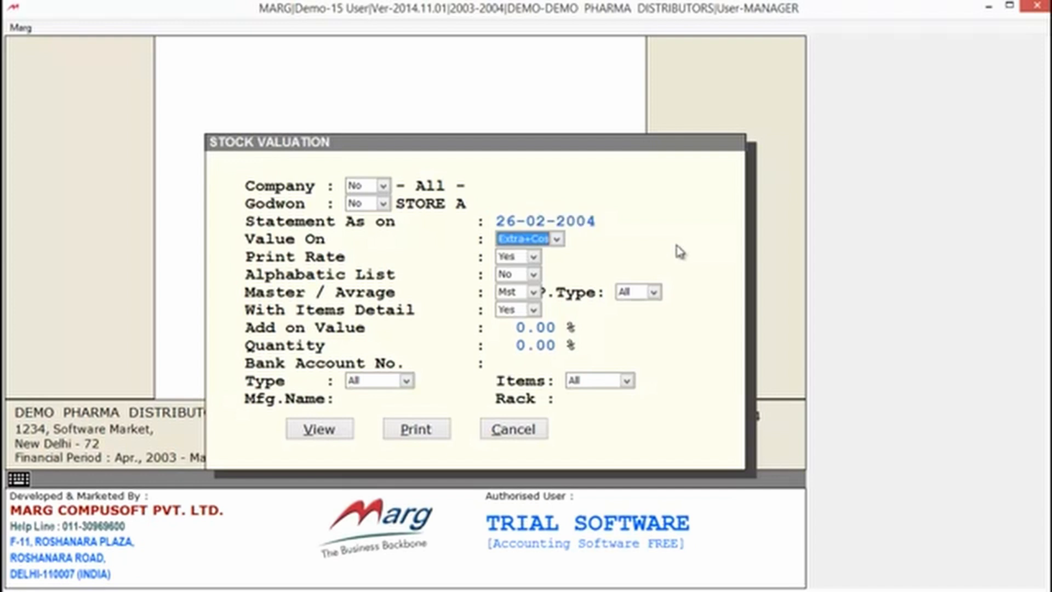
key("space")
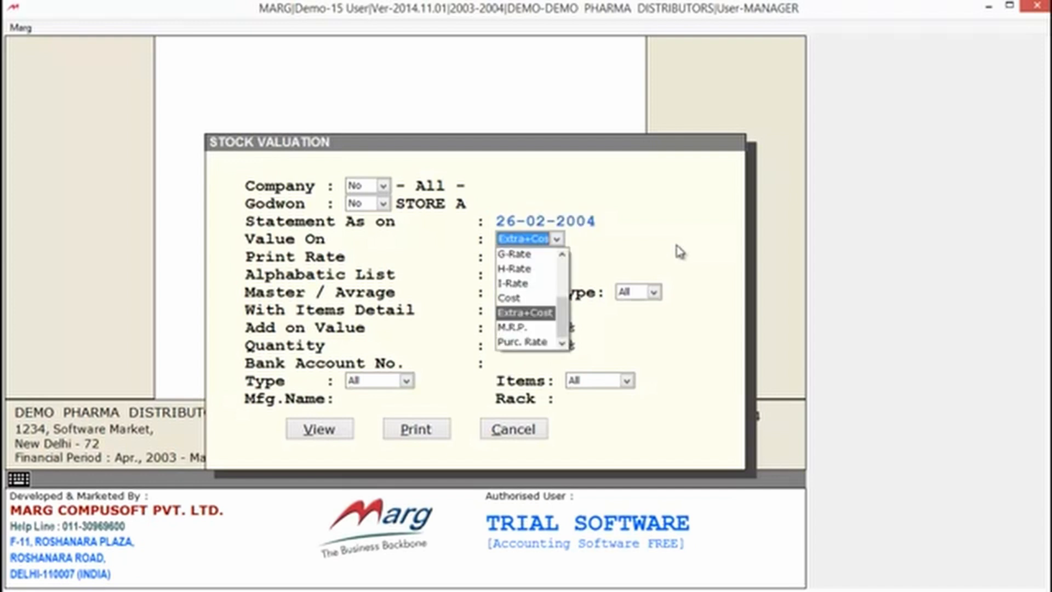
key("Return")
key("Return")
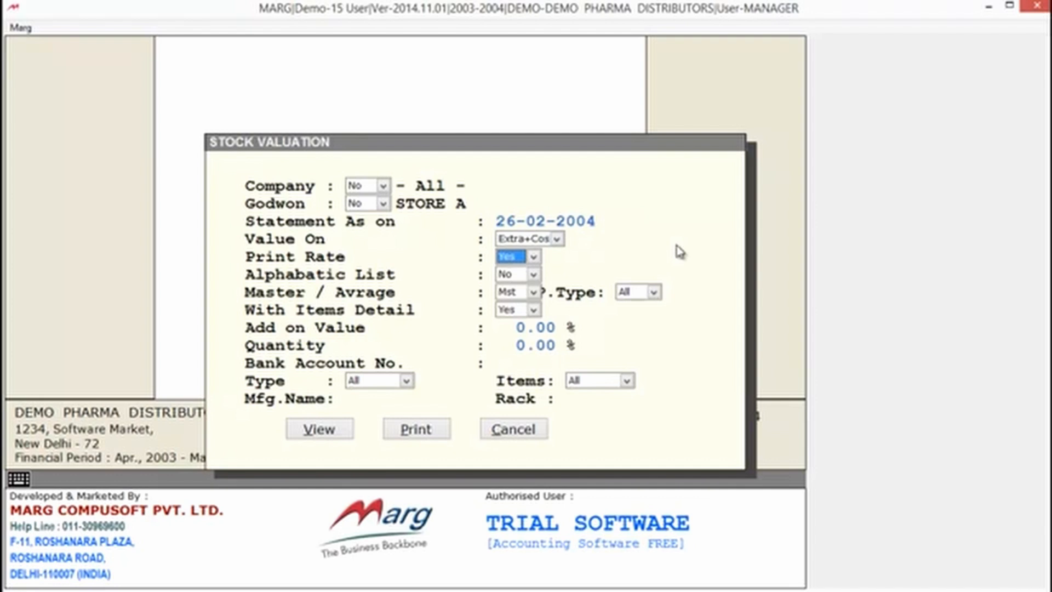
Accept Print Rate Yes, Alphabatic List No, Master / Avrage Mst and With Items Detail Yes for the stock valuation
key("Return")
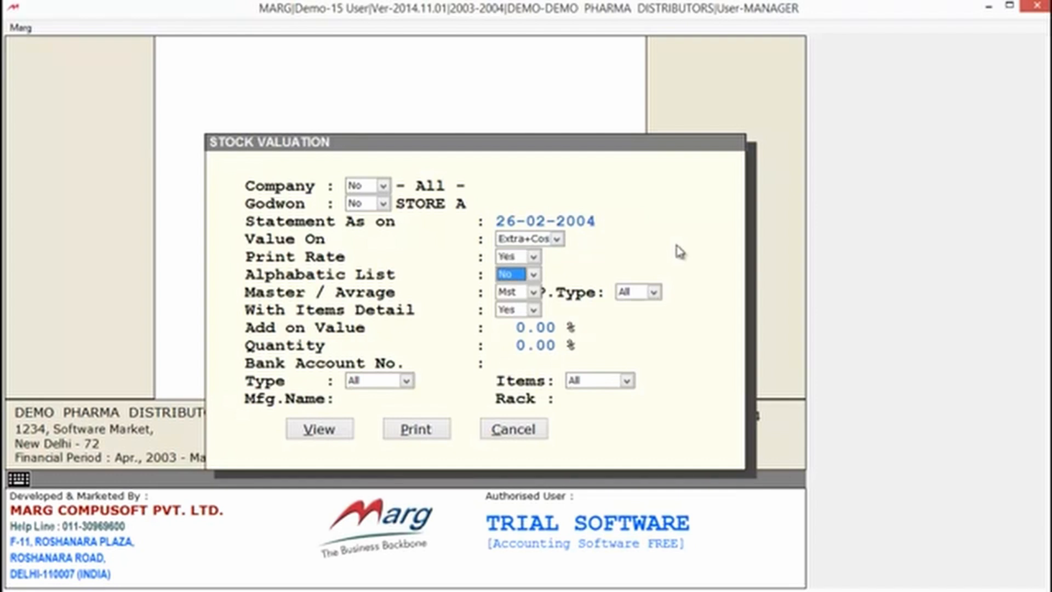
key("Return")
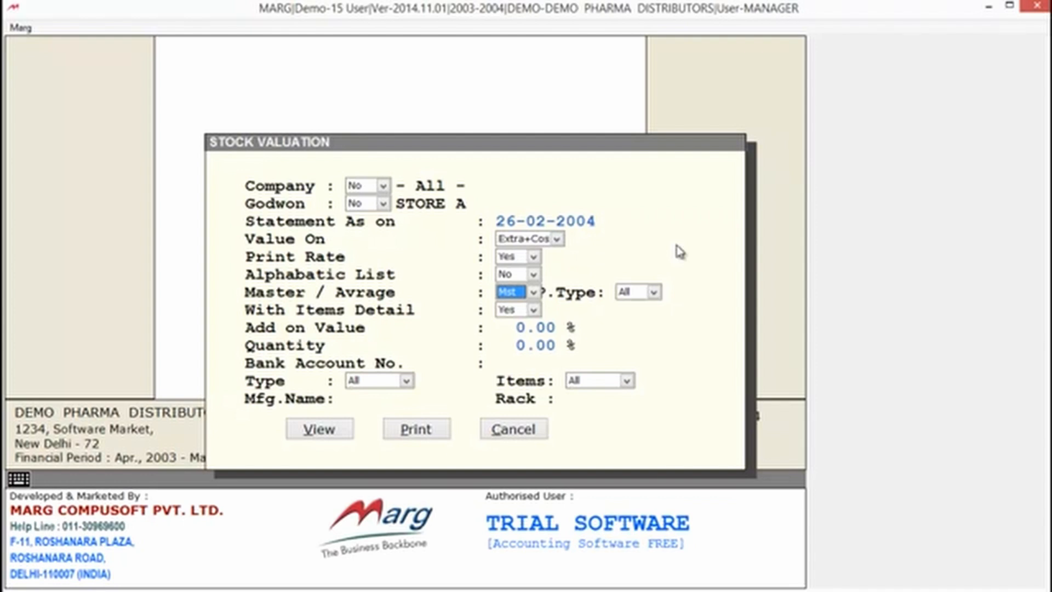
key("Return")
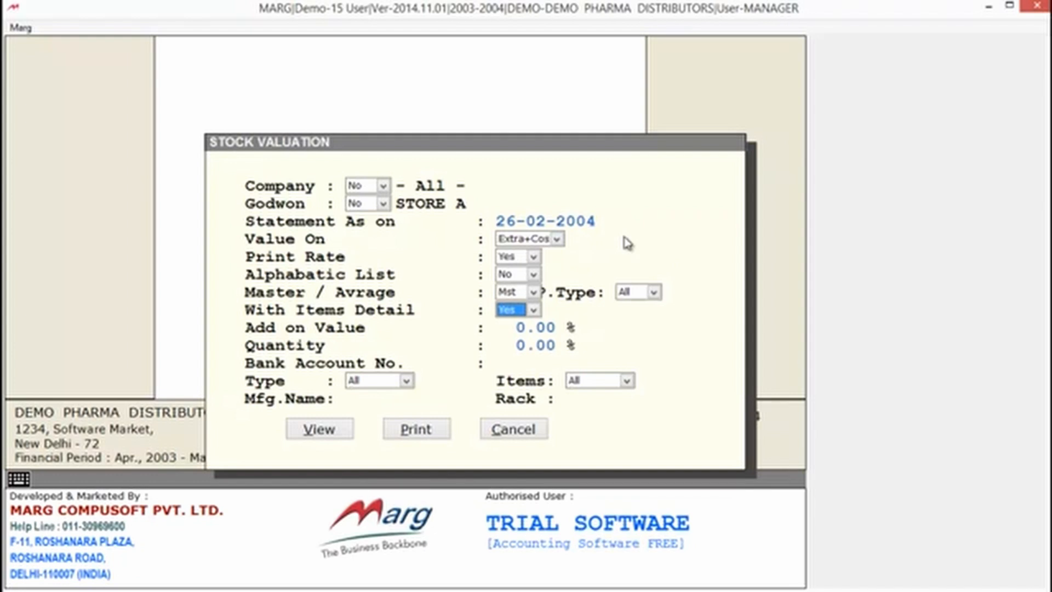
key("Return")
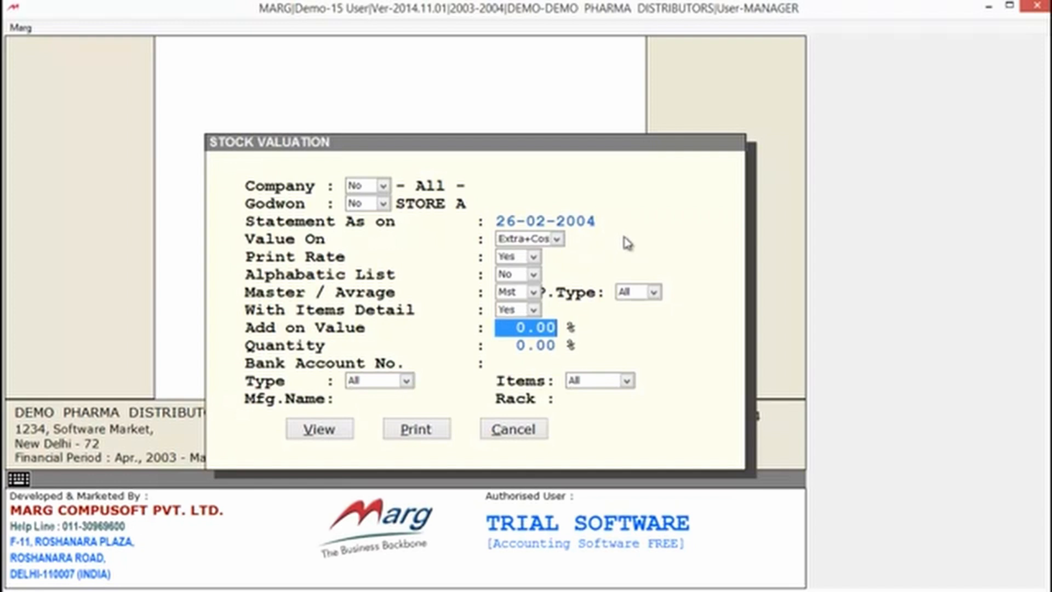
Keep the Add on Value and Quantity percentages at 0.00 for the stock valuation
key("Return")
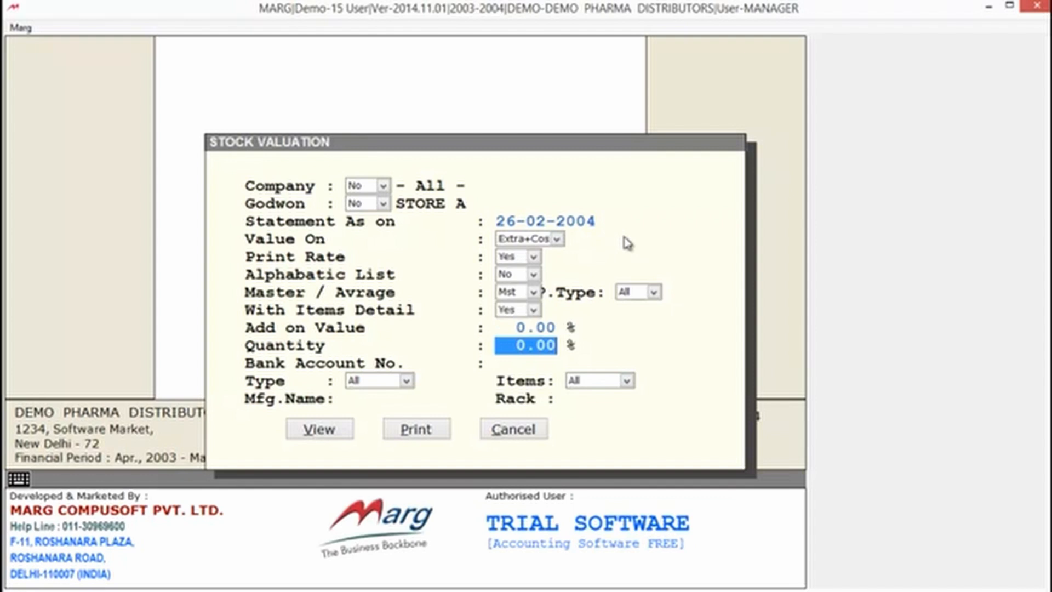
key("Up")
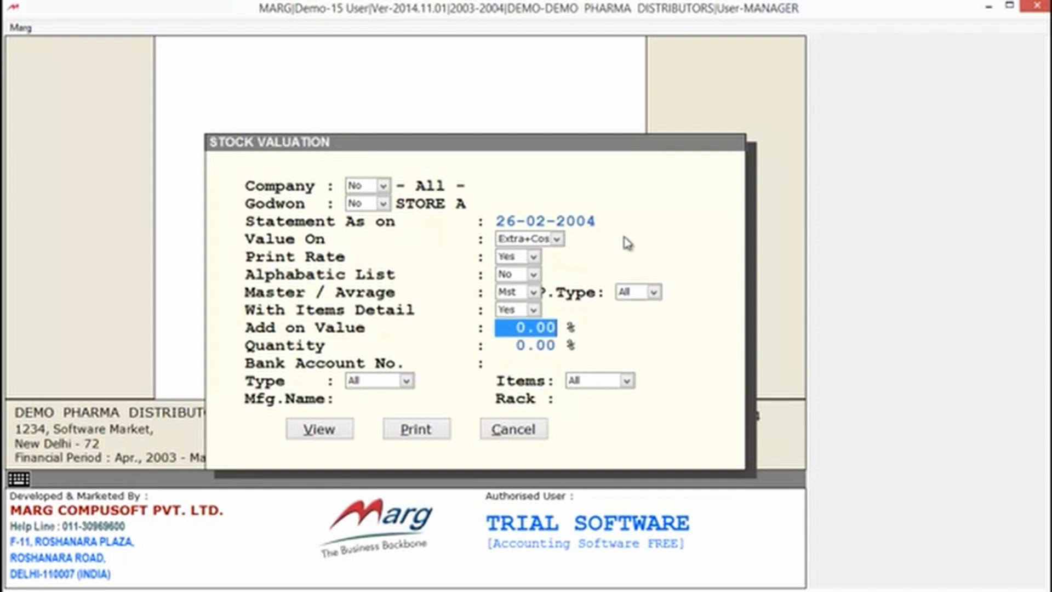
key("Return")
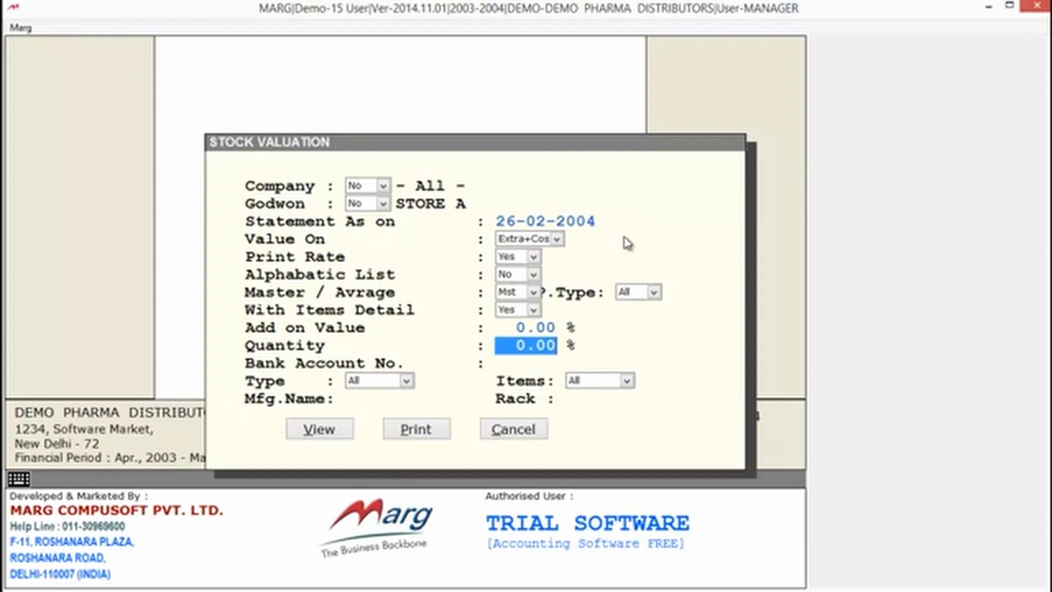
key("Up")
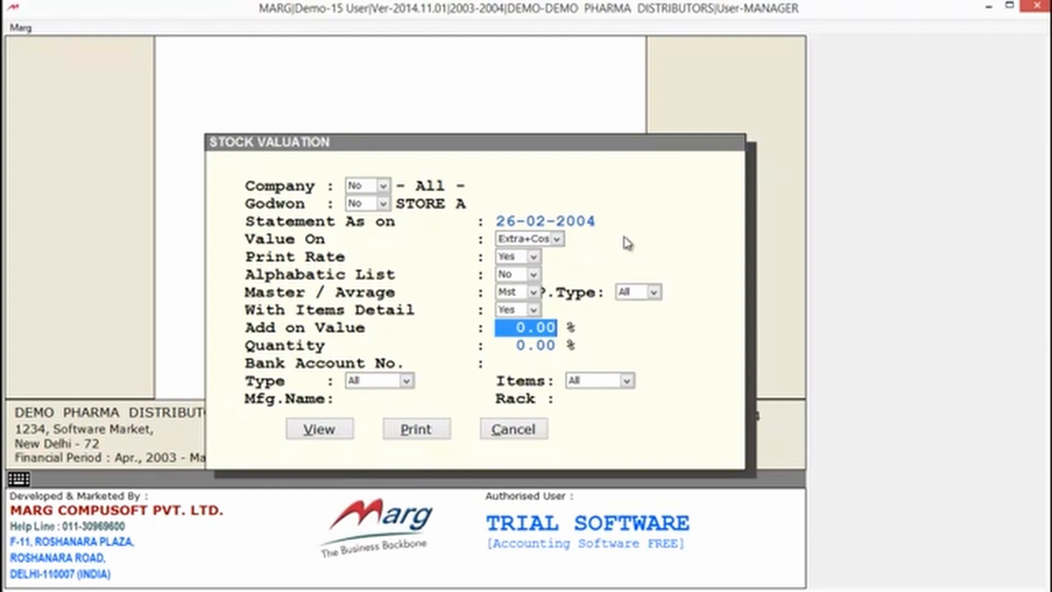
key("Return")
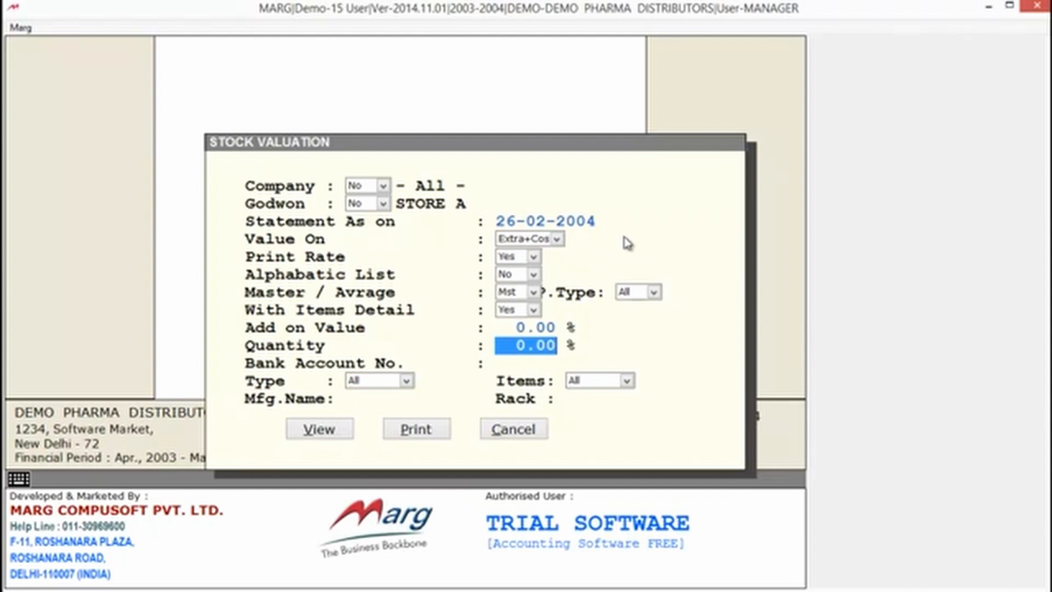
key("Up")
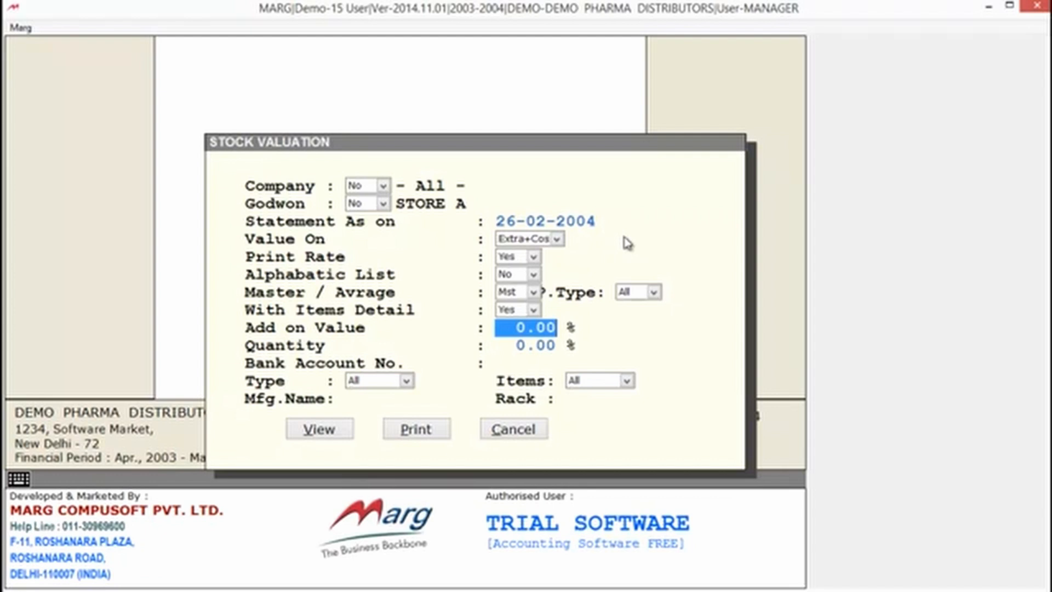
key("Down")
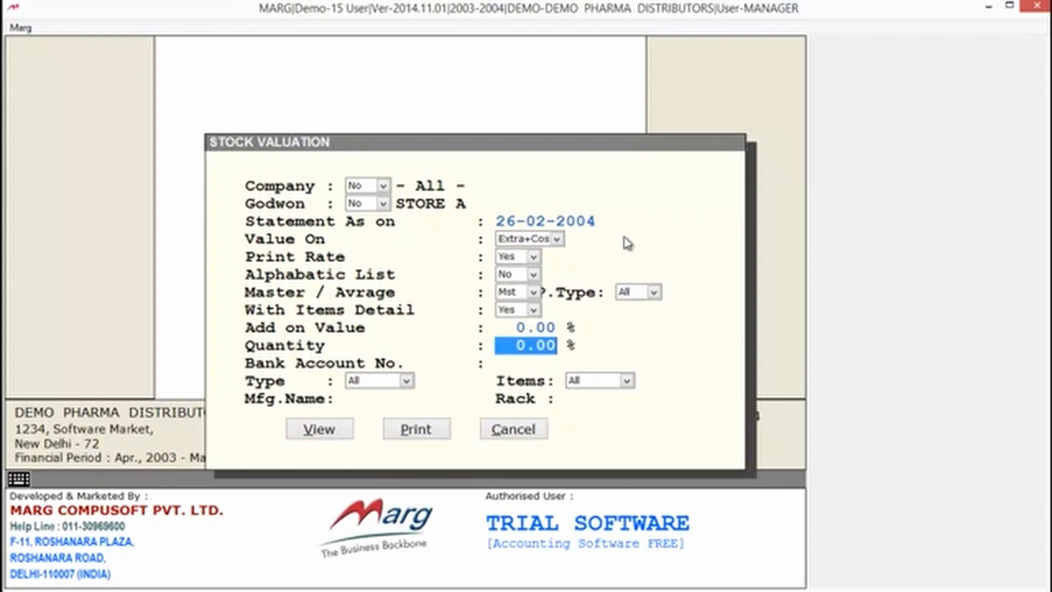
Keep Type and Items at All, leave the bank account, manufacturer and rack blank, and view the stock valuation report
key("Down")
key("Down")
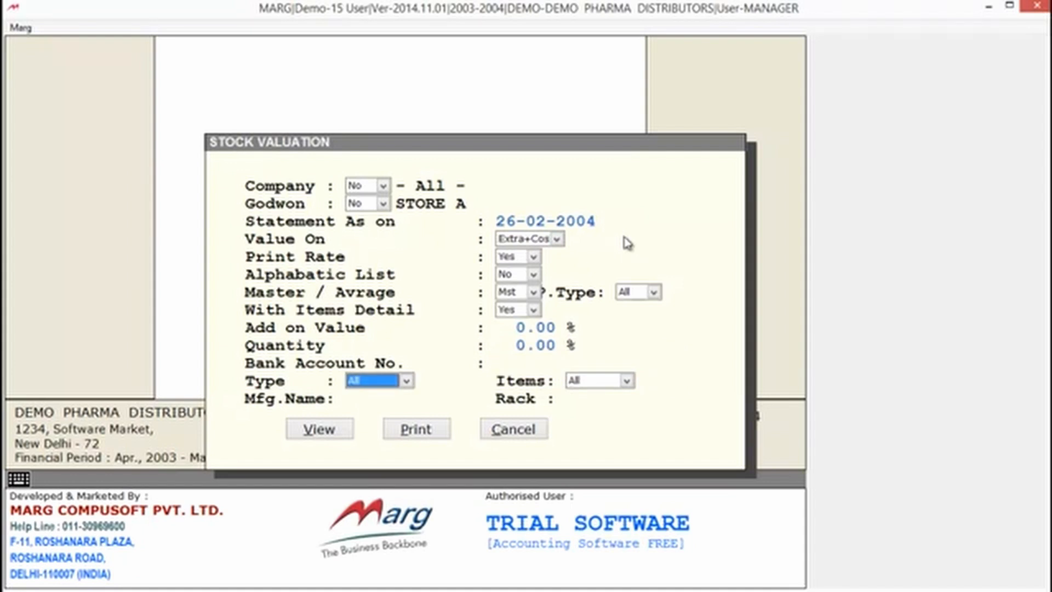
key("Return")
key("Return")
key("Return")
key("Return")
key("Return")
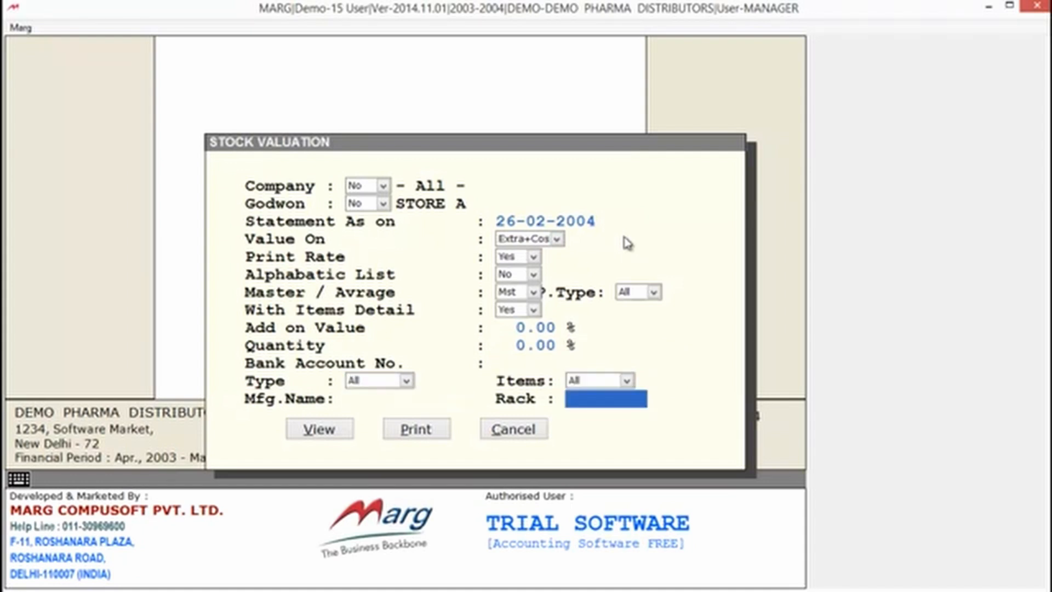
Examine the closing stock, rate and value of the E.MERK PVT.LTD. items and return to the report's beginning
key("Down")
key("Down")
key("Down")
key("Down")
key("Down")
key("Down")
key("Down")
key("Down")
key("Down")
key("Down")
key("Down")
key("Down")
key("Down")
key("Down")
key("Down")
key("Down")
key("Down")
key("Down")
key("Down")
key("Down")
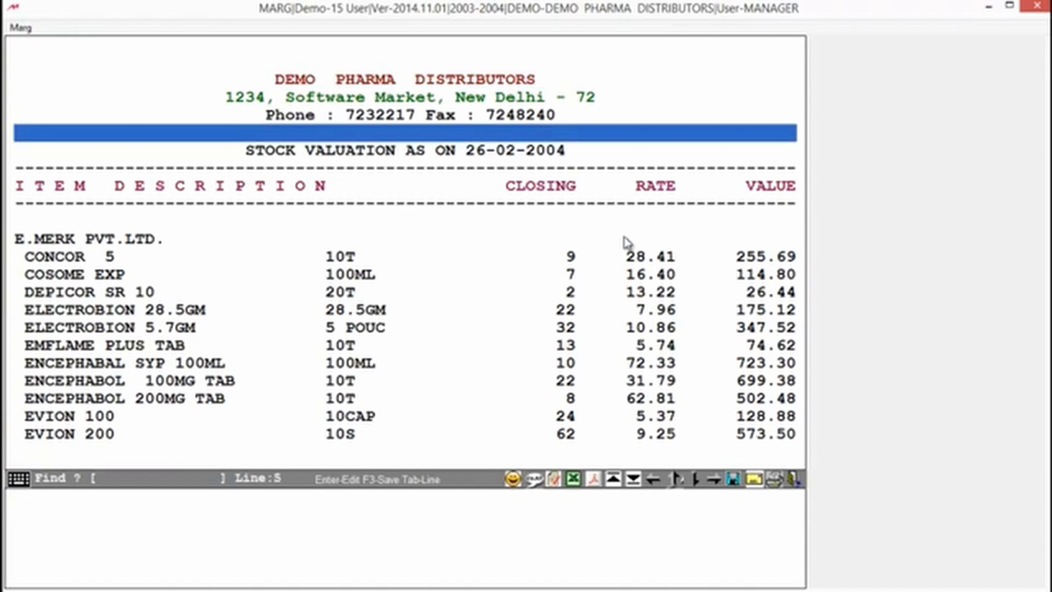
key("Down")
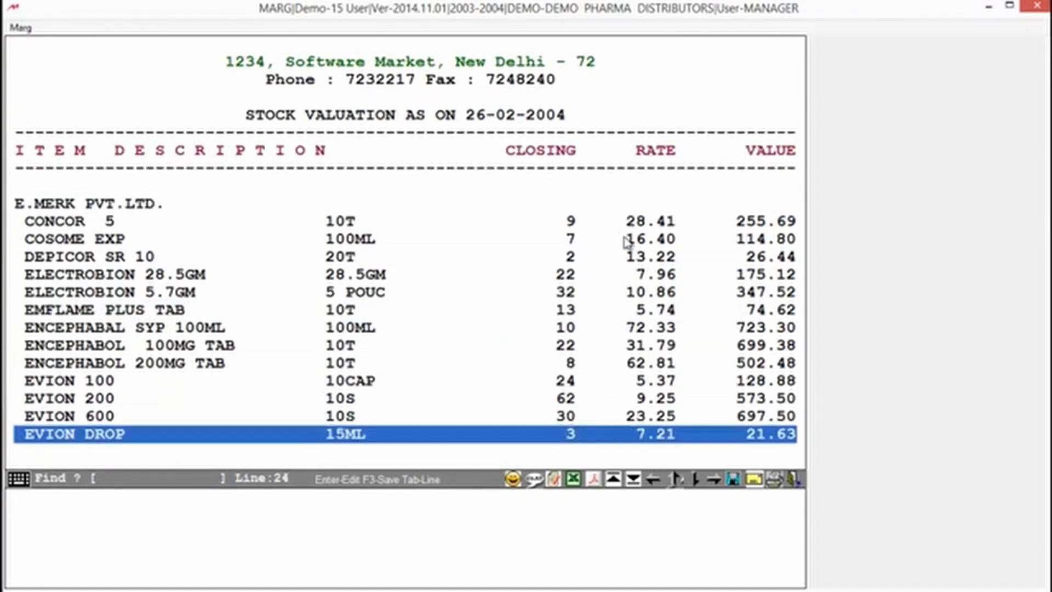
key("Down")
key("Down")
key("Down")
key("Down")
key("Down")
key("Down")
key("Down")
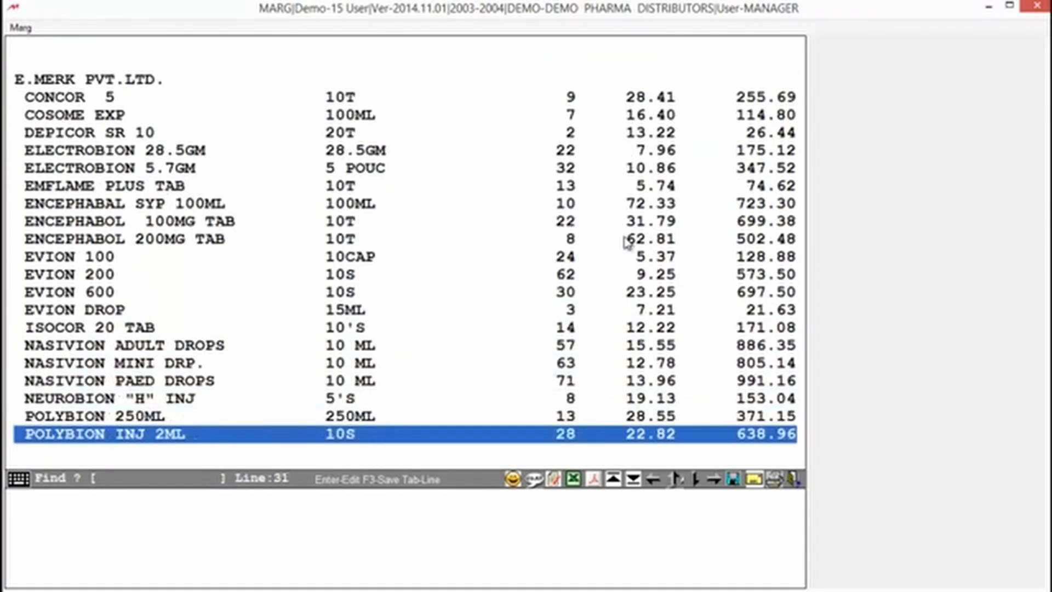
key("Down")
key("Down")
key("Down")
key("Down")
key("Down")
key("Down")
key("Down")
key("Up")
key("Up")
key("Up")
key("Up")
key("Up")
key("Up")
key("Up")
key("Up")
key("Up")
key("Up")
key("Up")
key("Up")
key("Up")
key("Up")
key("Up")
key("Up")
key("Up")
key("Up")
key("Up")
key("Up")
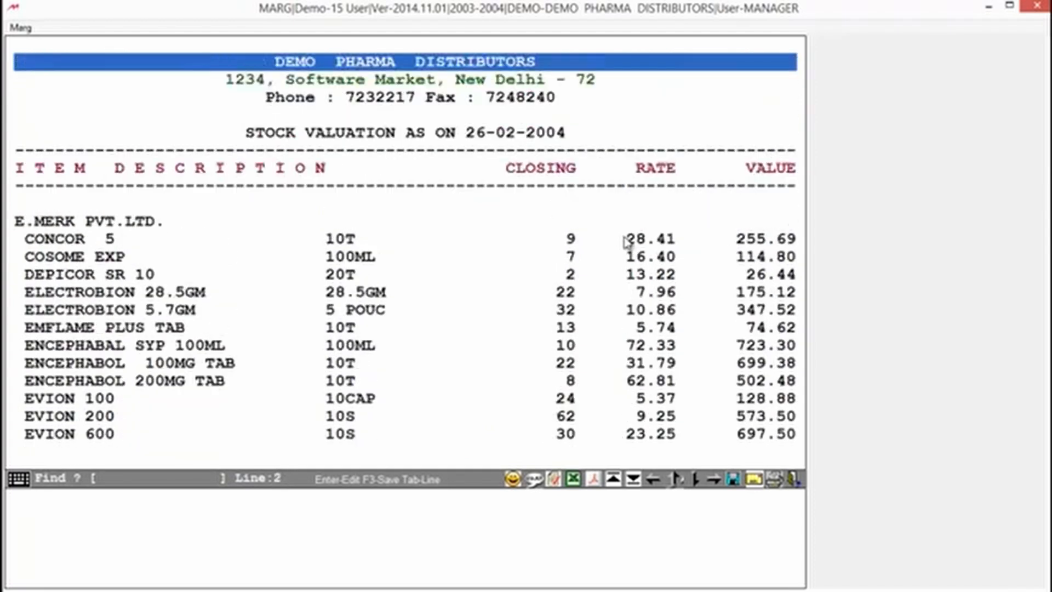
key("Up")
Check the company details, the valuation date heading and the E.MERK PVT.LTD. company line of the report
key("Down")
key("Down")
key("Down")
key("Down")
key("Down")
key("Down")
key("Down")
key("Down")
key("Down")
key("Down")
key("Down")
key("Down")
key("Down")
key("Down")
key("Down")
key("Down")
left_click(387, 138)
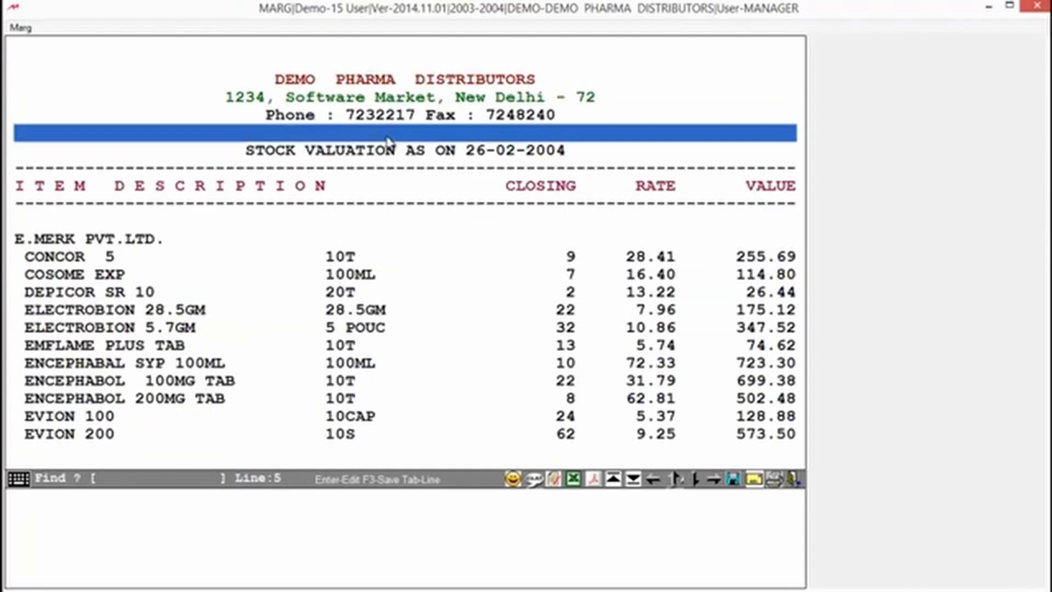
left_click(305, 102)
left_click(62, 136)
left_click(49, 260)
key("Up")
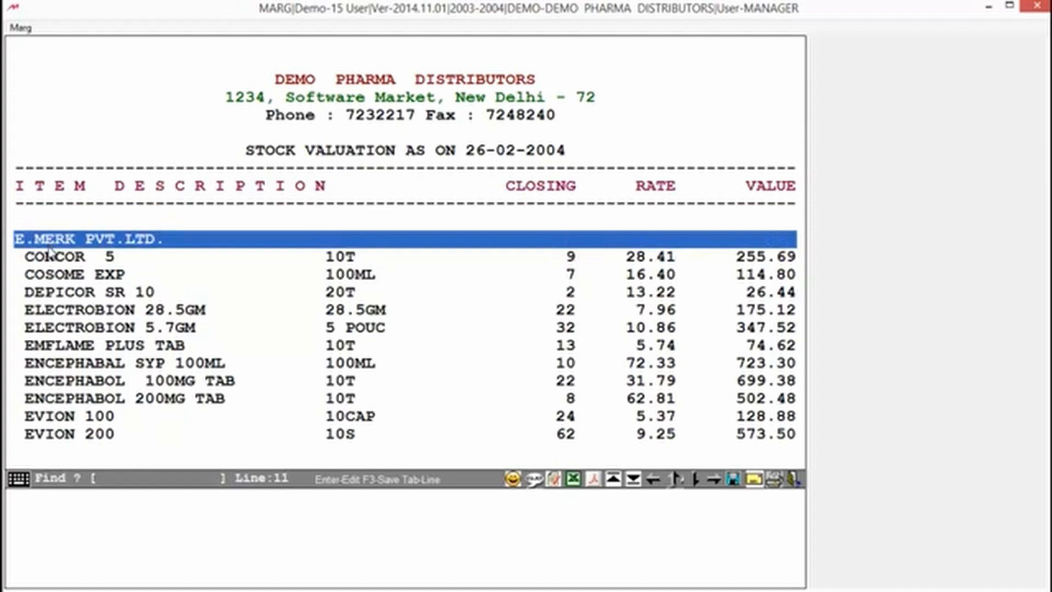
Read through the E.MERK PVT.LTD. item values down to that company's total and the ELDER INDIA heading
left_click(44, 315)
key("Down")
key("Down")
key("Down")
key("Down")
key("Down")
key("Down")
key("Down")
key("Down")
key("Down")
key("Down")
key("Down")
key("Down")
key("Down")
key("Down")
key("Down")
key("Down")
key("Down")
key("Down")
key("Down")
key("Down")
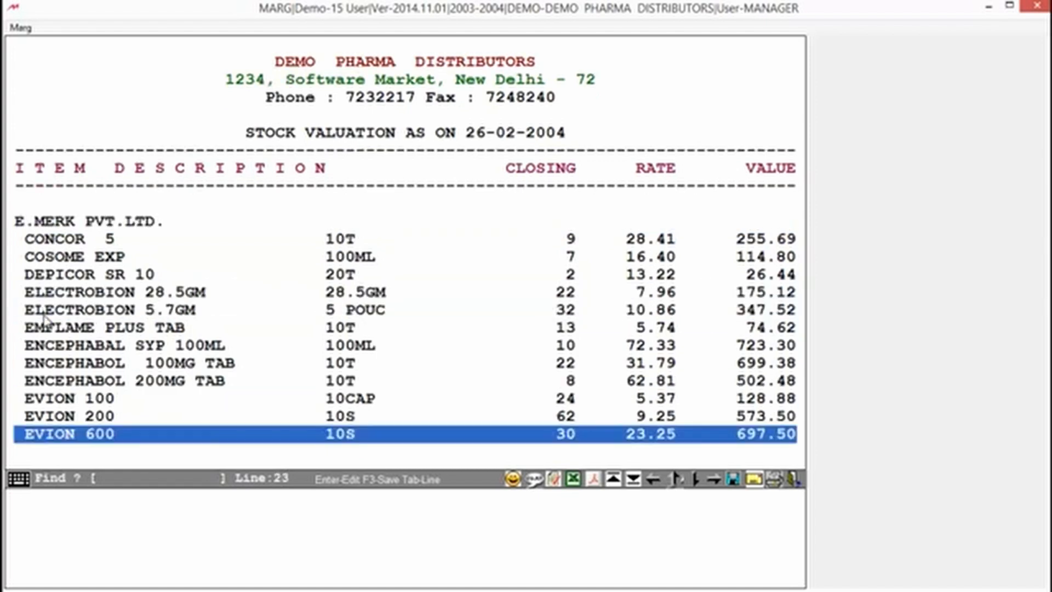
key("Down")
key("Down")
key("Down")
key("Down")
key("Down")
key("Down")
key("Down")
key("Down")
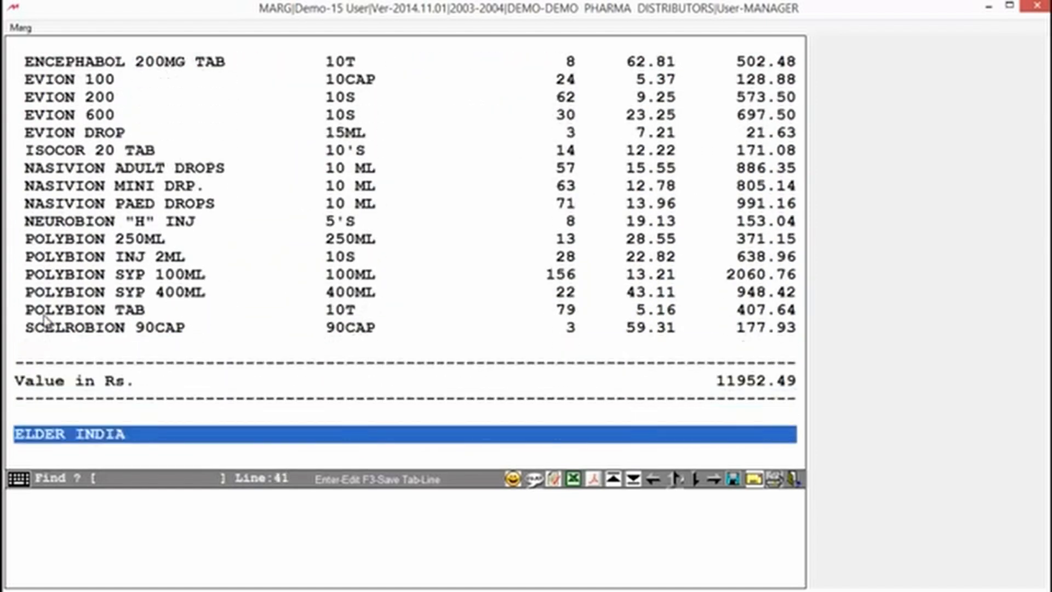
Examine the closing stock, rate and value of the ELDER INDIA items in the stock valuation
key("Down")
key("Down")
key("Down")
key("Down")
key("Down")
key("Down")
key("Down")
key("Down")
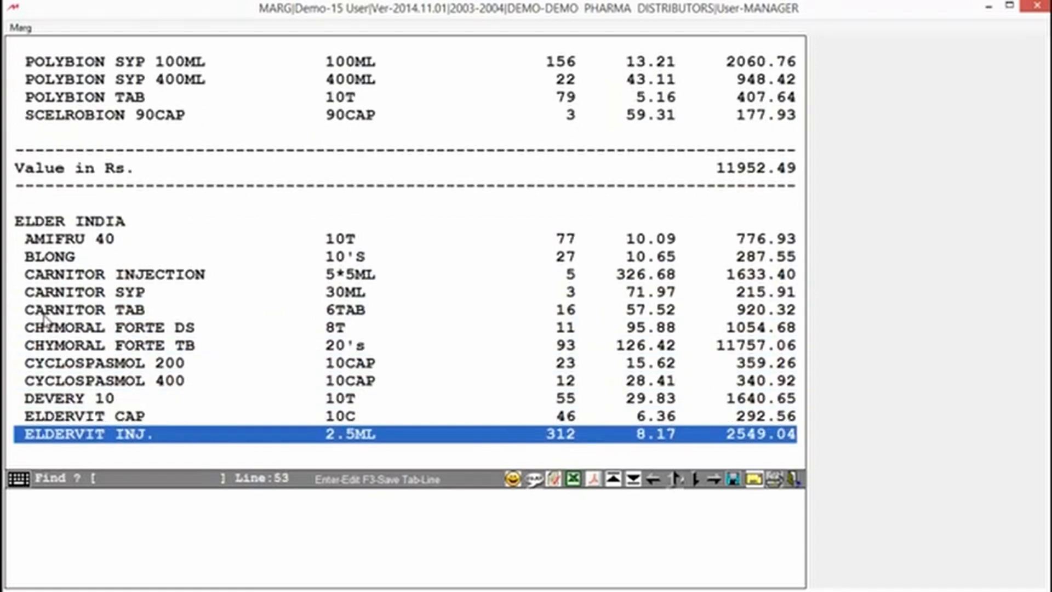
key("Up")
key("Up")
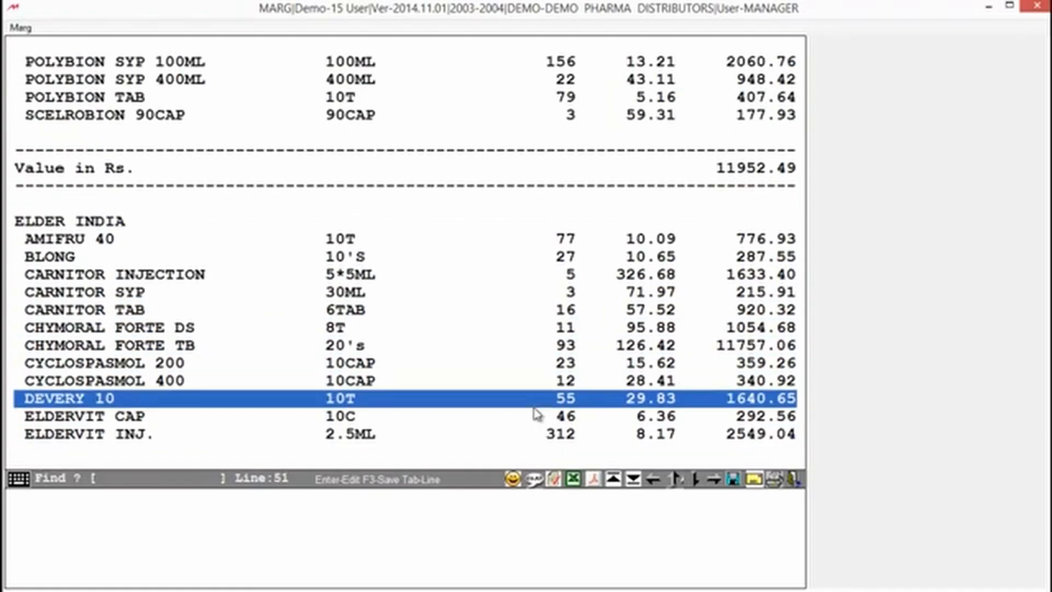
View the Excel export settings and the available report formats without exporting, and close the stock valuation report
left_click(574, 480)
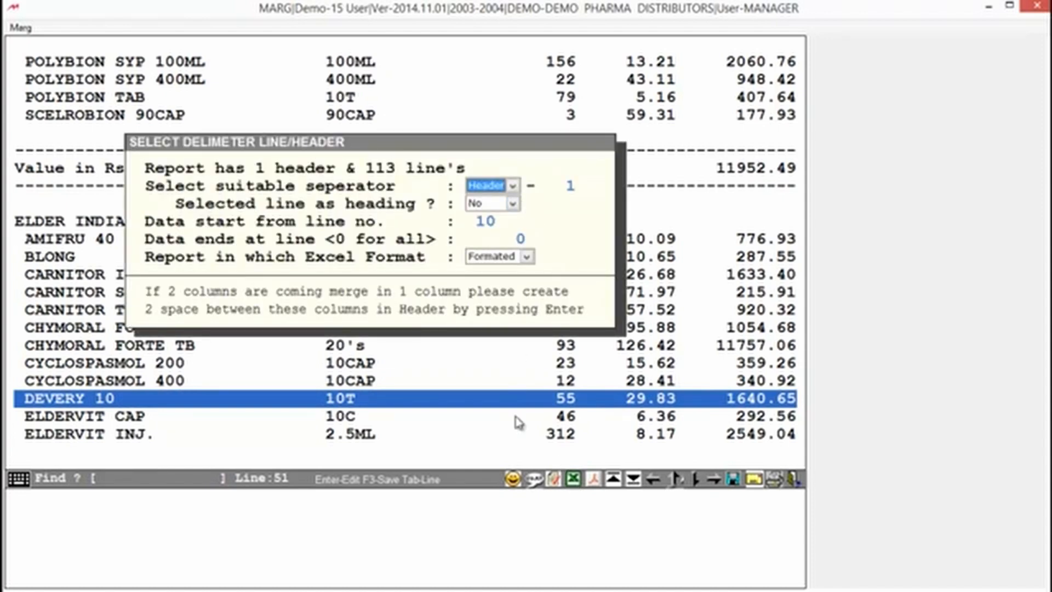
key("Escape")
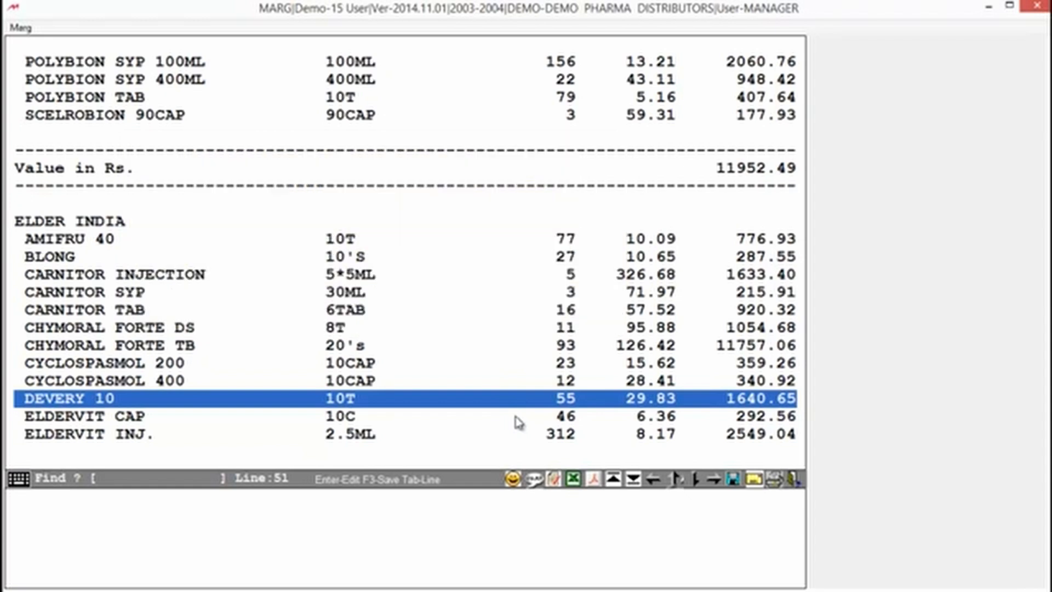
left_click(592, 482)
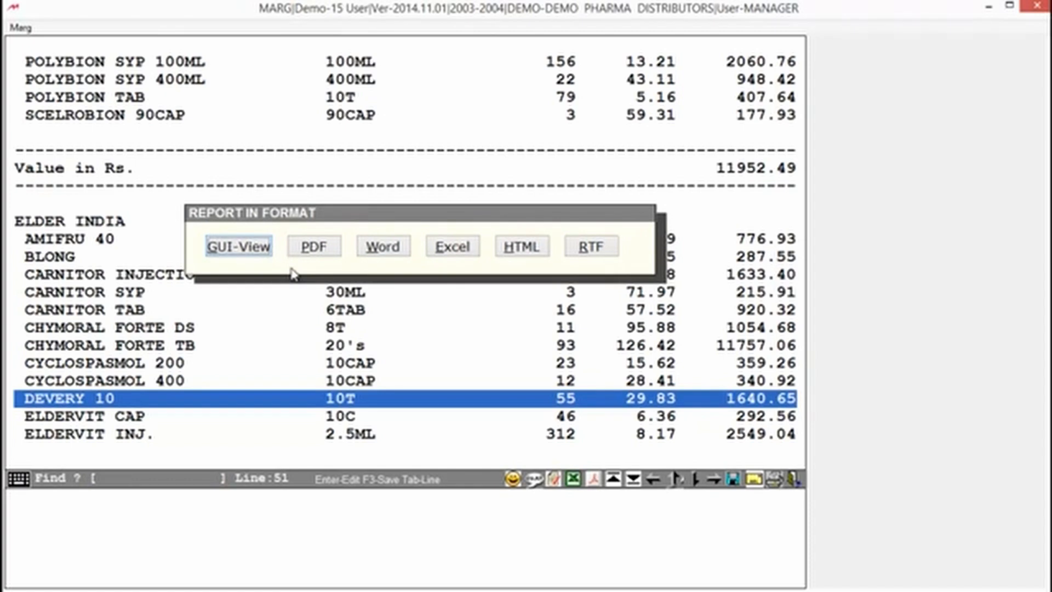
key("Escape")
key("Escape")
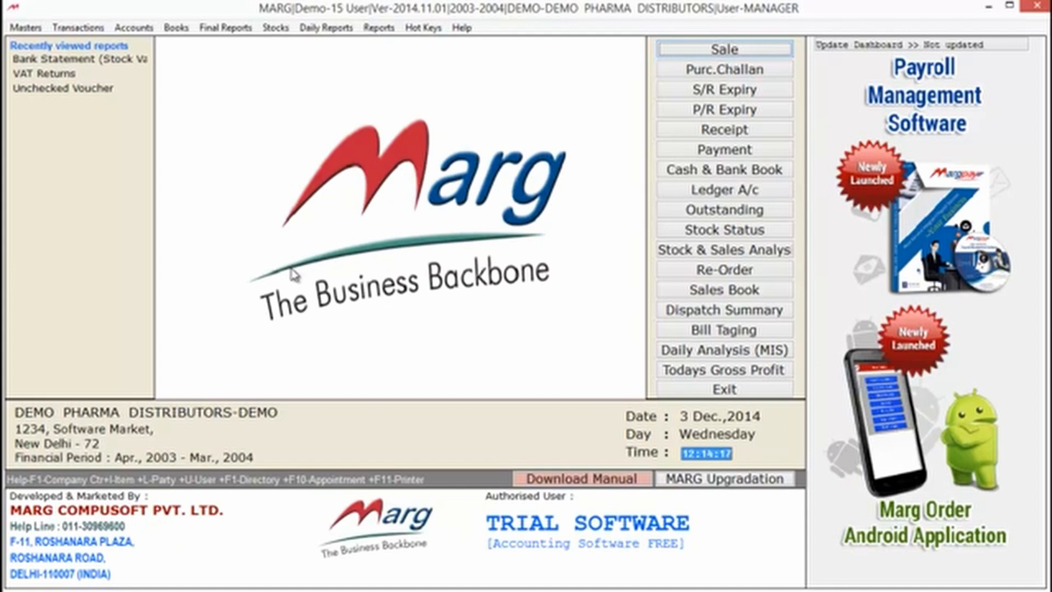
Open the Debtors: Whole outstandings report settings
key("alt+b")
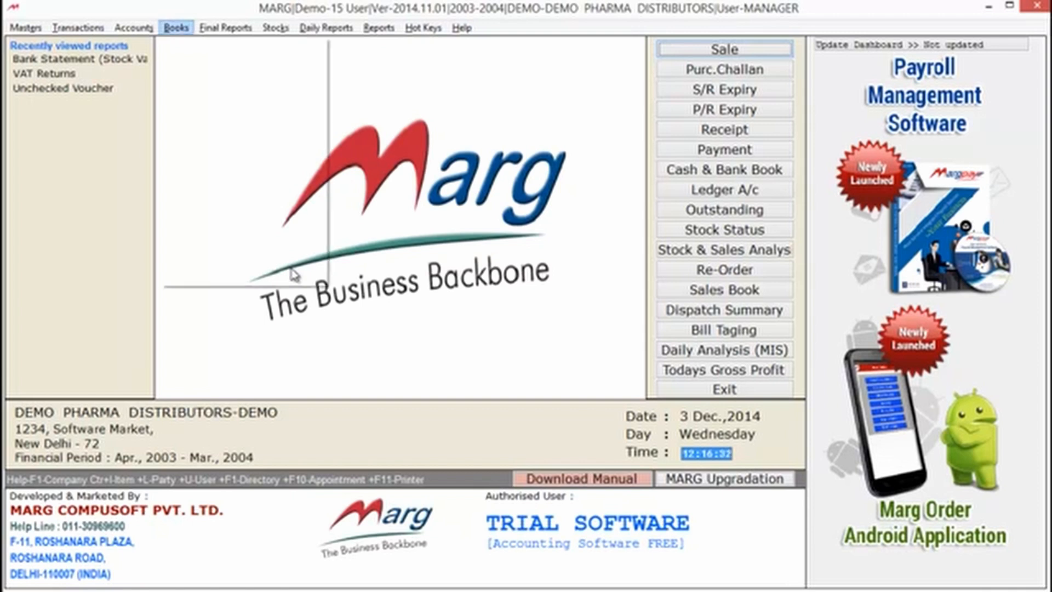
key("Down")
key("Down")
key("Down")
key("Down")
key("Down")
key("Down")
key("Down")
key("Down")
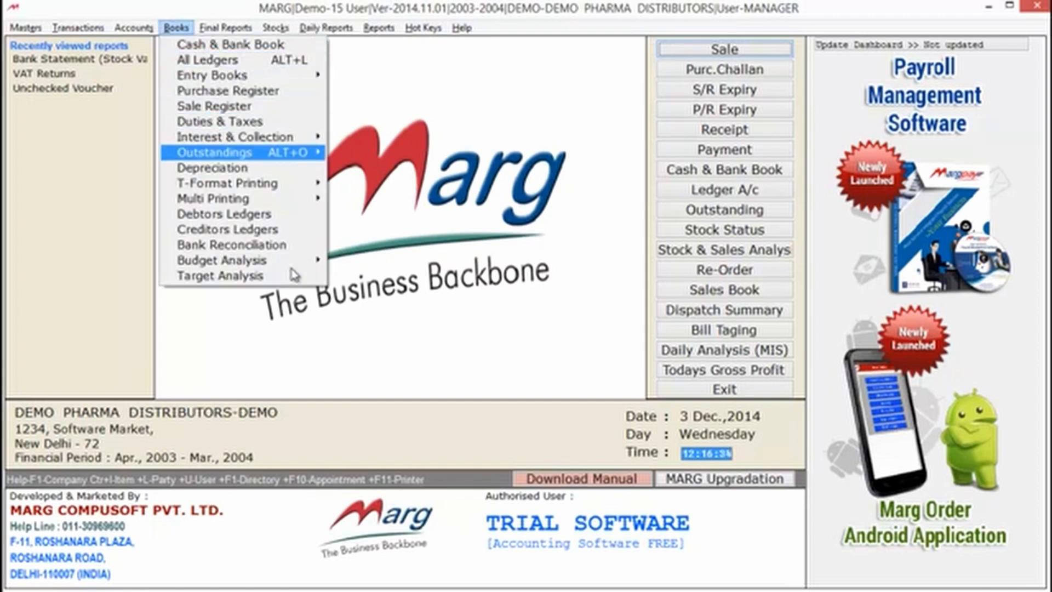
key("Right")
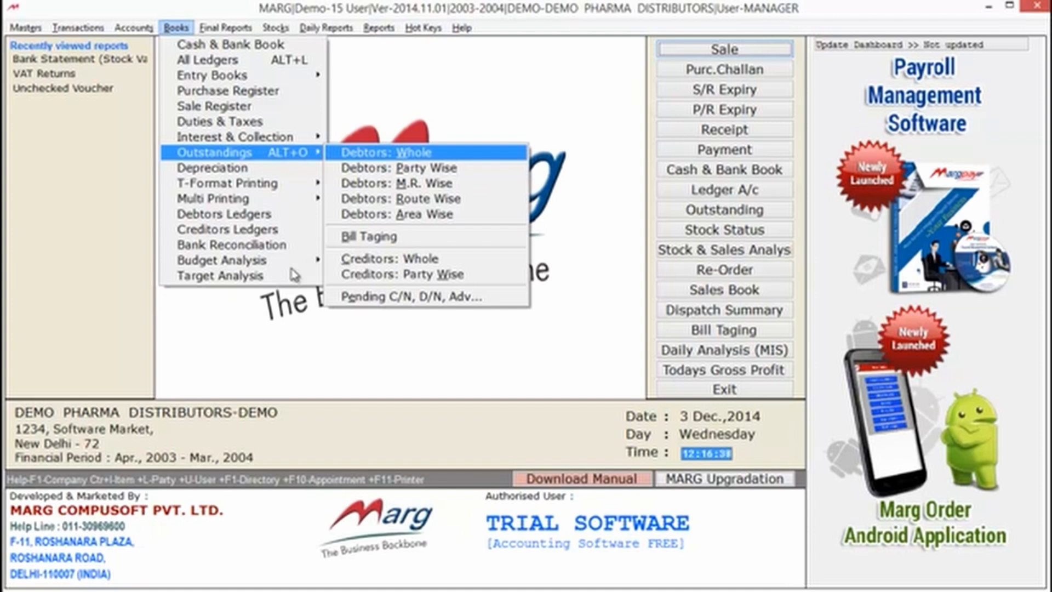
key("Return")
Generate the whole debtors outstanding list for all companies as on 31-03-2004, with post-dated cheques set to Less and negative amounts excluded
key("Return")
key("Return")
key("Return")
key("Return")
key("Return")
key("Return")
key("Return")
key("Return")
key("Return")
key("Return")
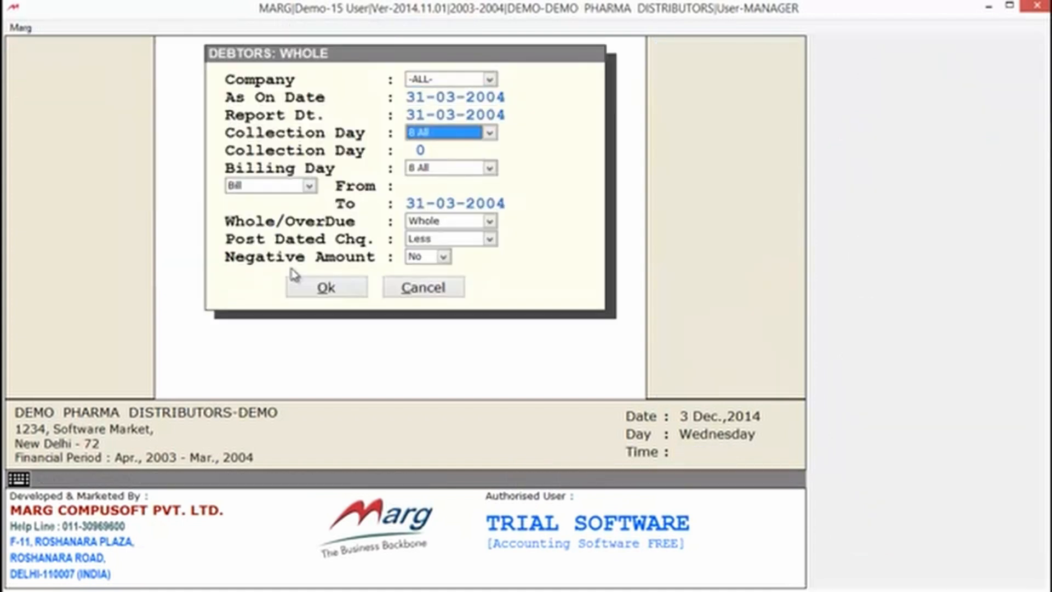
key("Return")
key("Return")
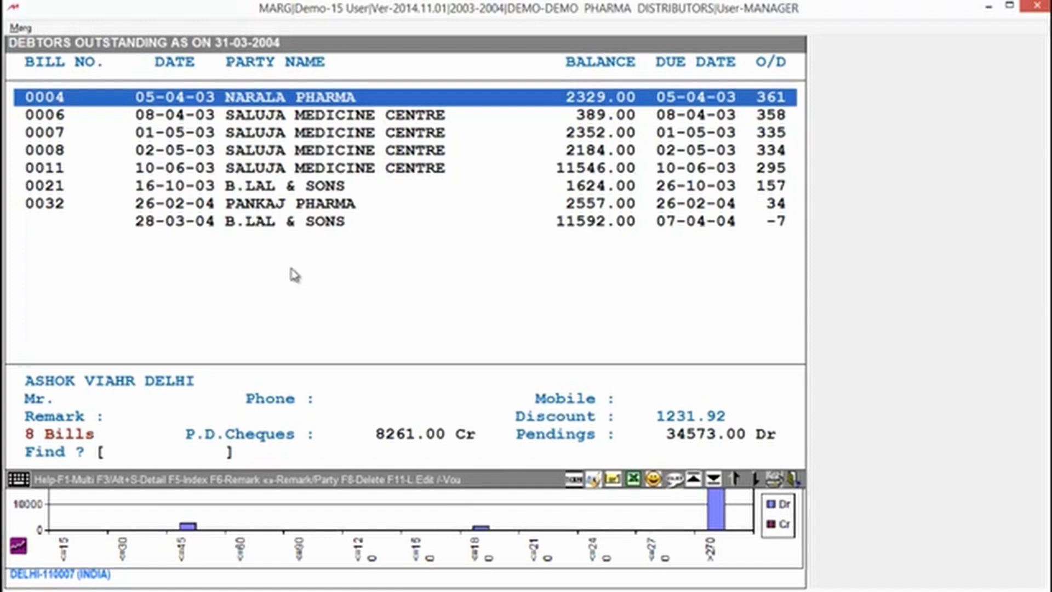
Choose the Agening Analyse => INVOICE report for the debtors outstanding list
key("alt+p")
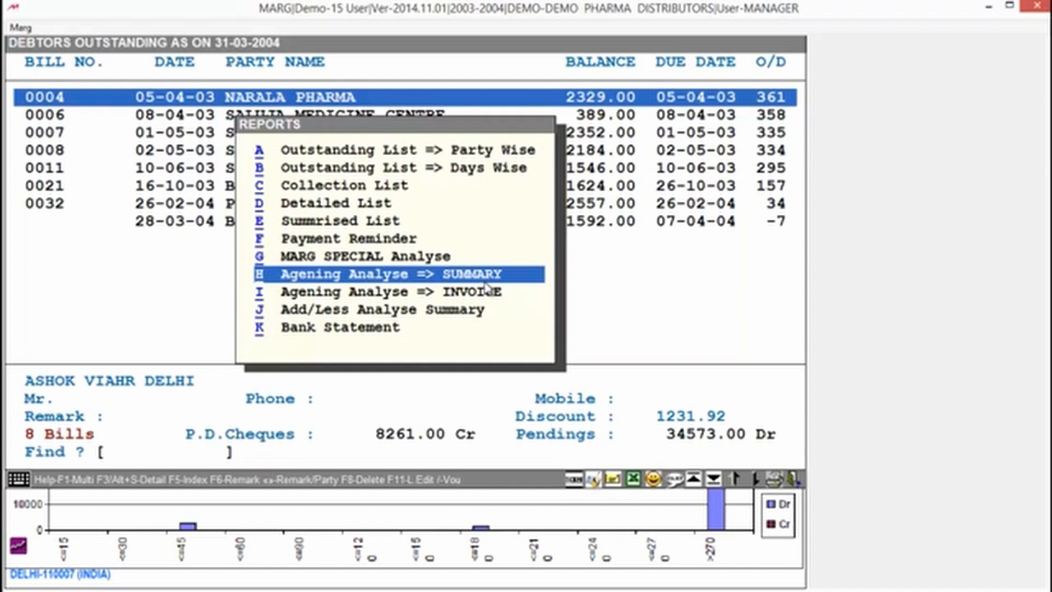
key("Down")
key("Return")
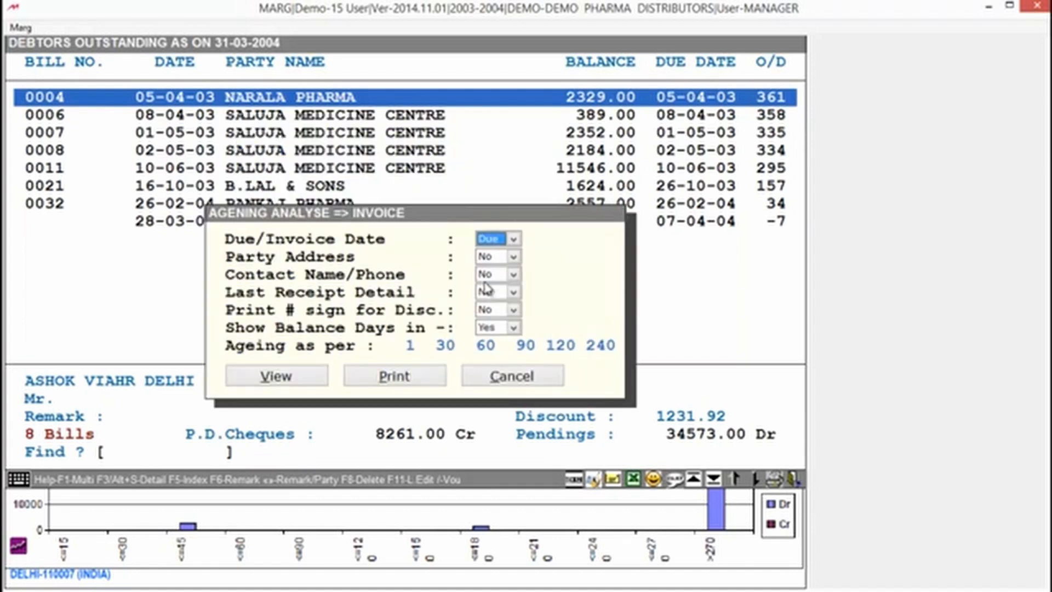
Display the invoice ageing by due date with limits 1, 30, 60, 90, 120 and 240 days for all listed party ledgers
key("Return")
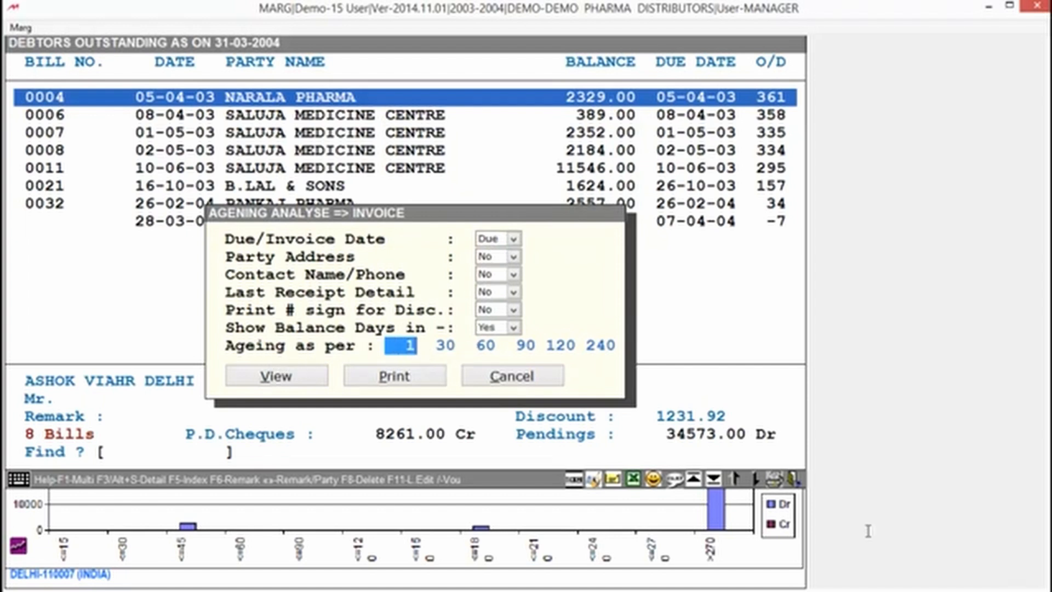
key("Return")
key("Return")
key("Return")
key("Return")
key("Return")
key("Return")
key("Return")
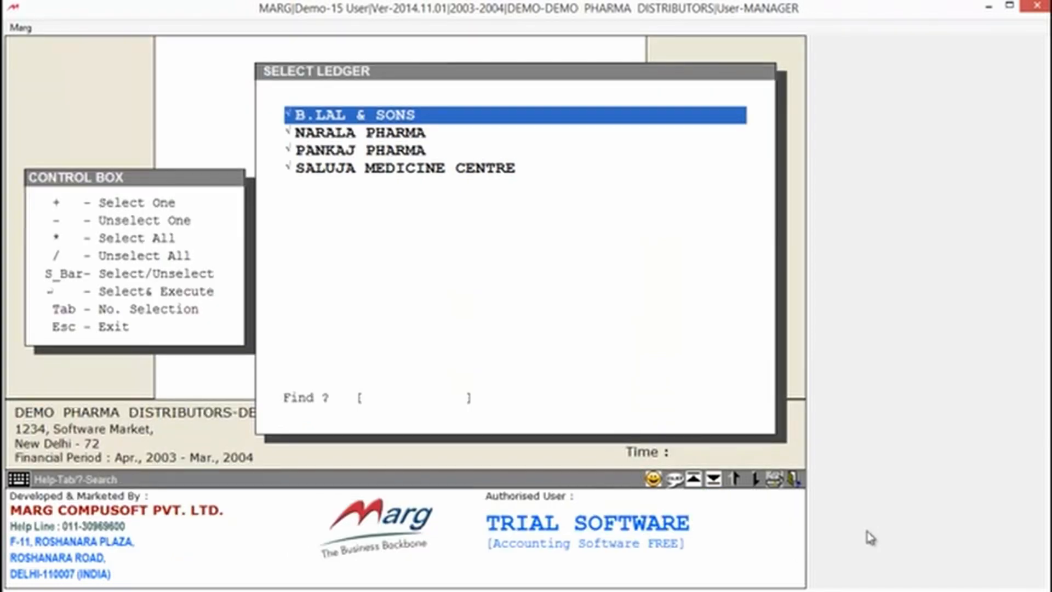
key("Return")
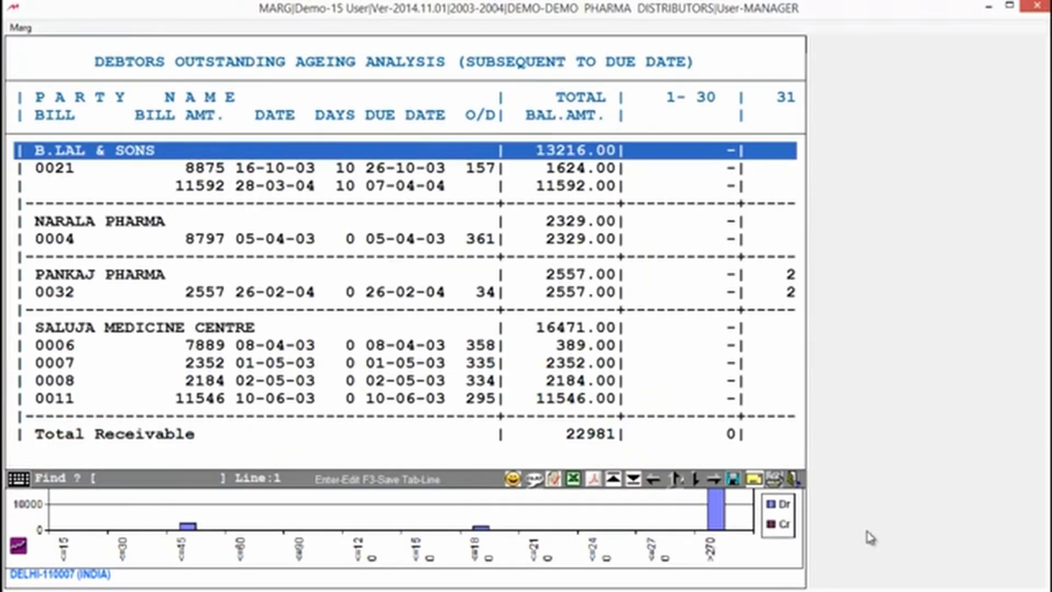
Examine the parties' outstanding amounts across the ageing columns from 1-30 up to 91-120 days
key("Right")
key("Right")
key("Right")
key("Right")
key("Right")
key("Right")
key("Right")
key("Right")
key("Right")
key("Right")
key("Right")
key("Right")
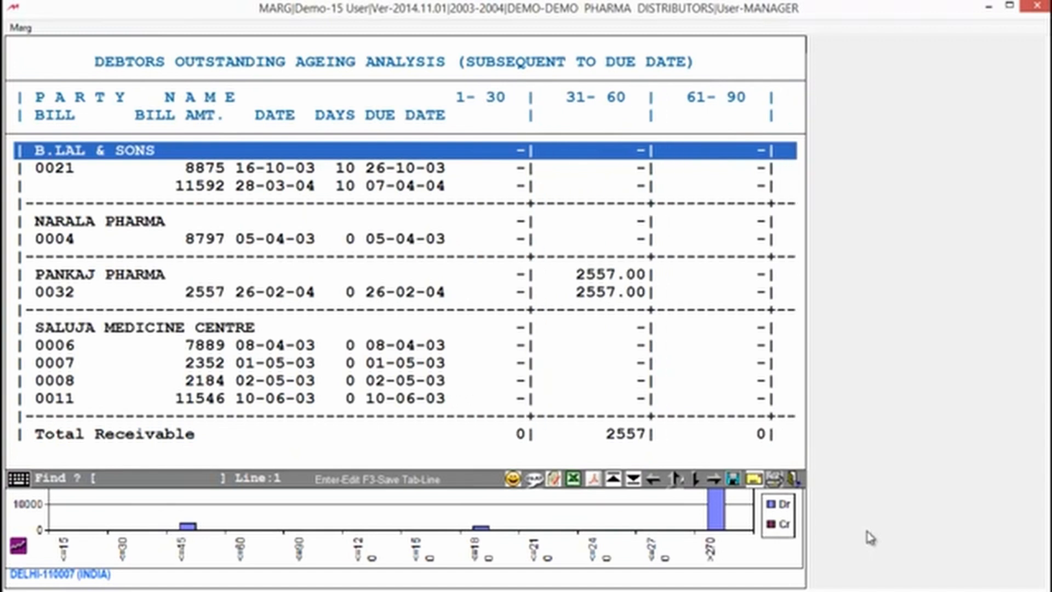
key("Right")
key("Right")
key("Right")
key("Right")
key("Right")
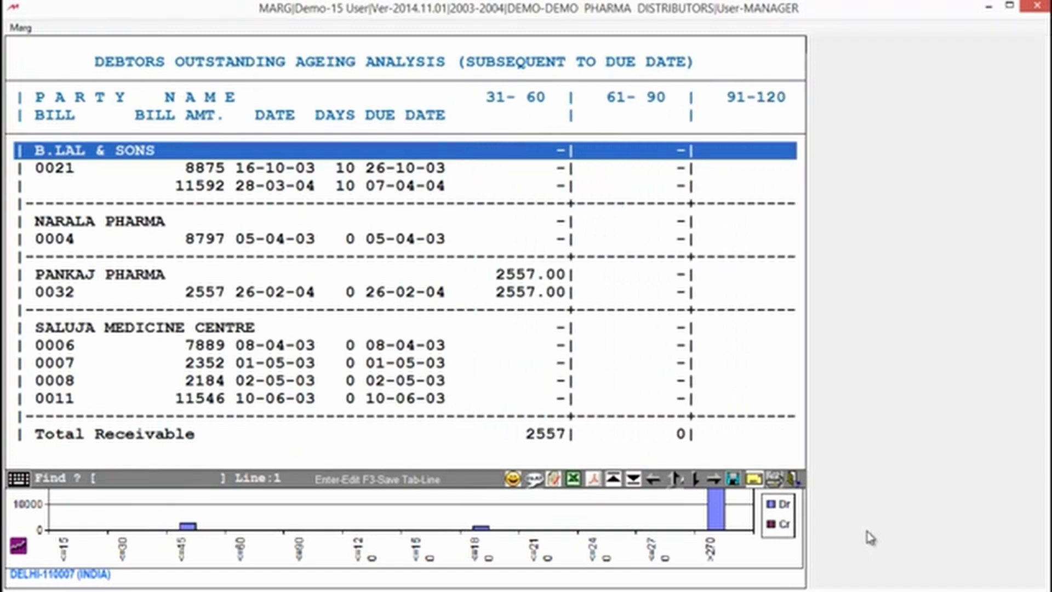
Go back through the ageing analysis to recheck the 1-30 and 31-60 day columns for each party
key("Left")
key("Left")
key("Left")
key("Left")
key("Left")
key("Left")
key("Left")
key("Left")
key("Left")
key("Left")
key("Left")
key("Left")
key("Left")
key("Left")
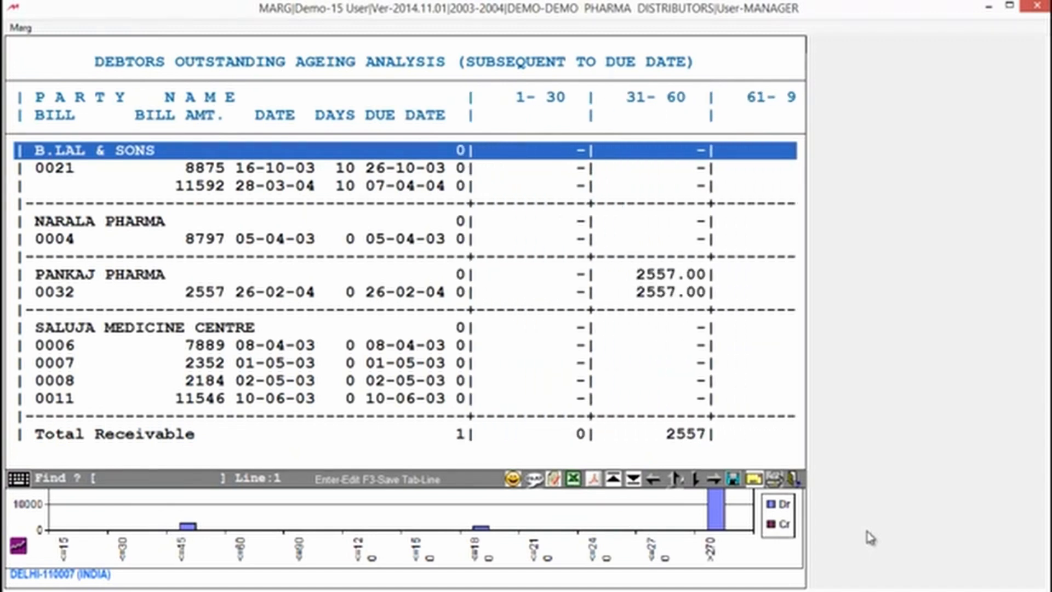